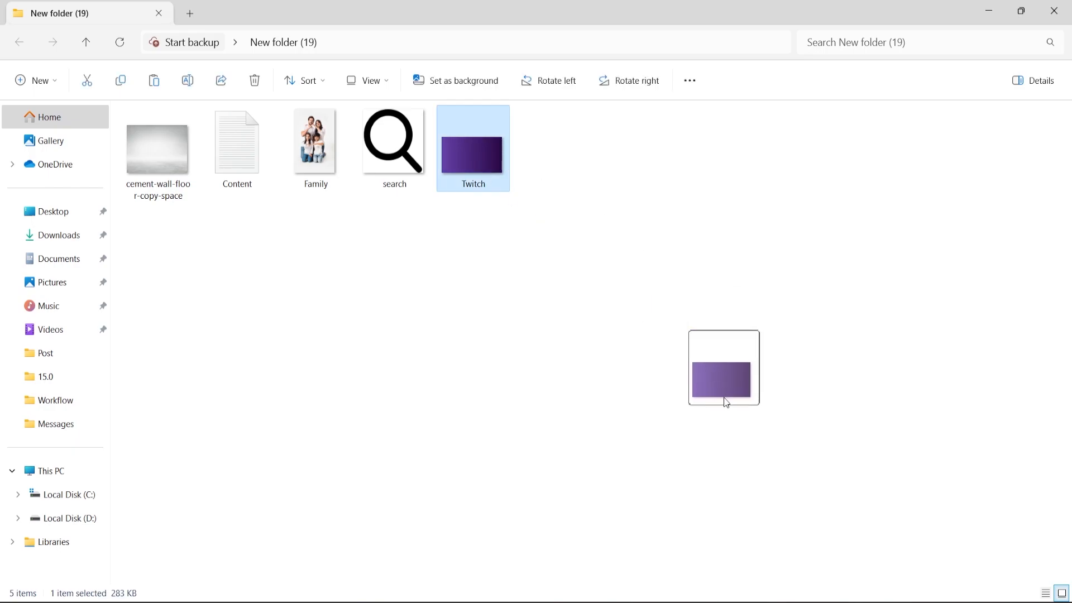
Step: Place the Twitch image from the folder into the square Photoshop document, scaled to about 1949 x 1096 px to cover the canvas
{"action": "left_click_drag", "start_coordinate": [631, 208], "coordinate": [795, 105]}
{"action": "left_click_drag", "start_coordinate": [626, 313], "coordinate": [616, 313]}
{"action": "left_click", "coordinate": [8, 461]}
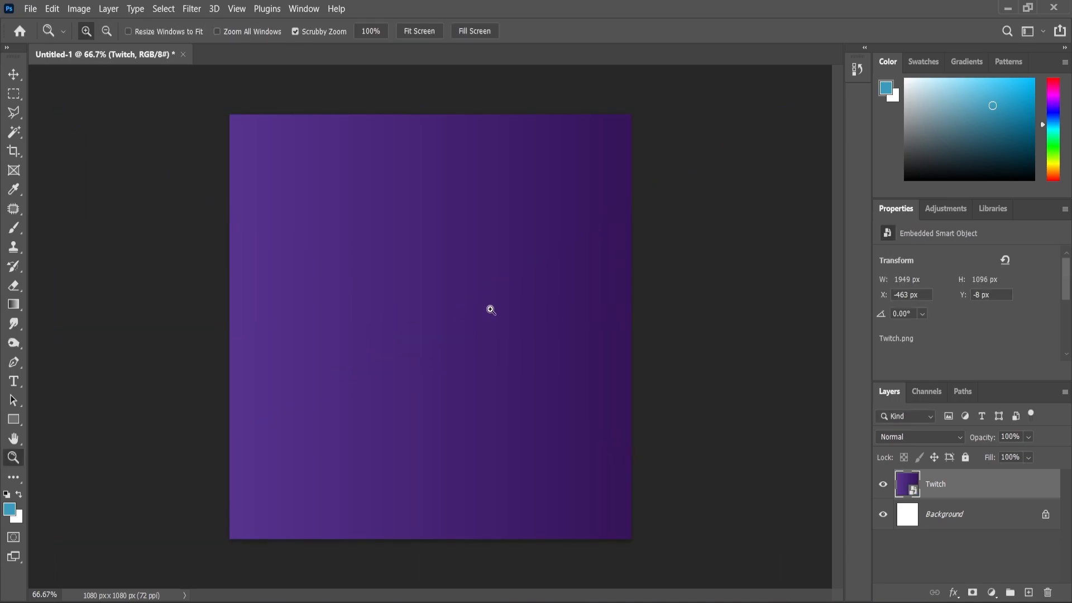
Step: Create a new layer, paint a soft blue glow near the upper-right corner with a brush of about 1100 px, and undo the last dab
{"action": "left_click", "coordinate": [1029, 593]}
{"action": "key", "text": "b"}
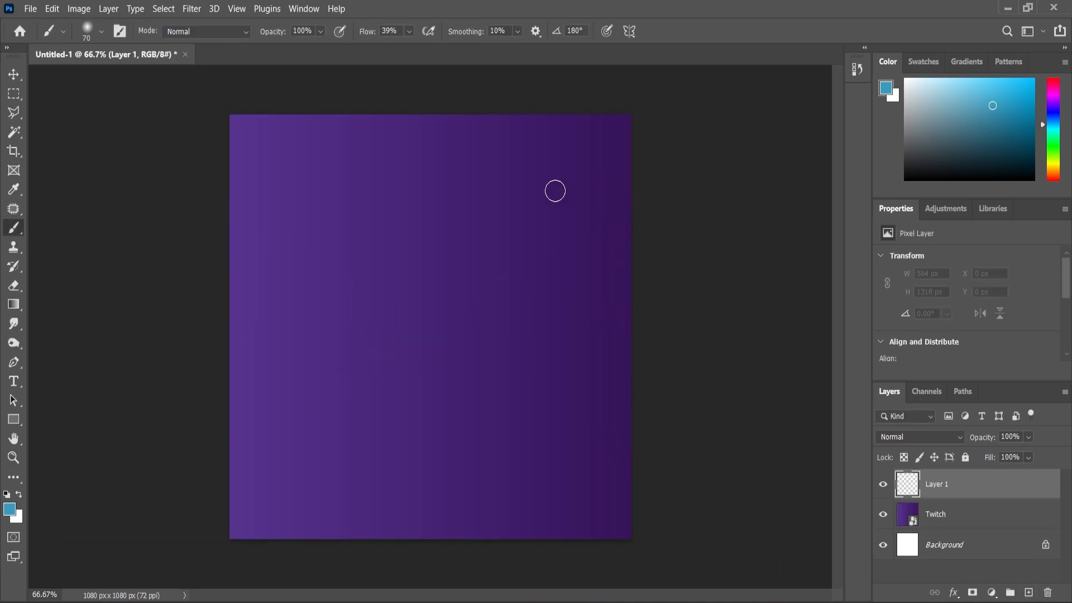
{"action": "key", "text": "bracketright"}
{"action": "key", "text": "bracketright"}
{"action": "key", "text": "bracketright"}
{"action": "key", "text": "bracketright"}
{"action": "key", "text": "bracketright"}
{"action": "key", "text": "bracketright"}
{"action": "key", "text": "bracketright"}
{"action": "key", "text": "bracketright"}
{"action": "key", "text": "bracketright"}
{"action": "key", "text": "bracketright"}
{"action": "key", "text": "bracketright"}
{"action": "key", "text": "bracketright"}
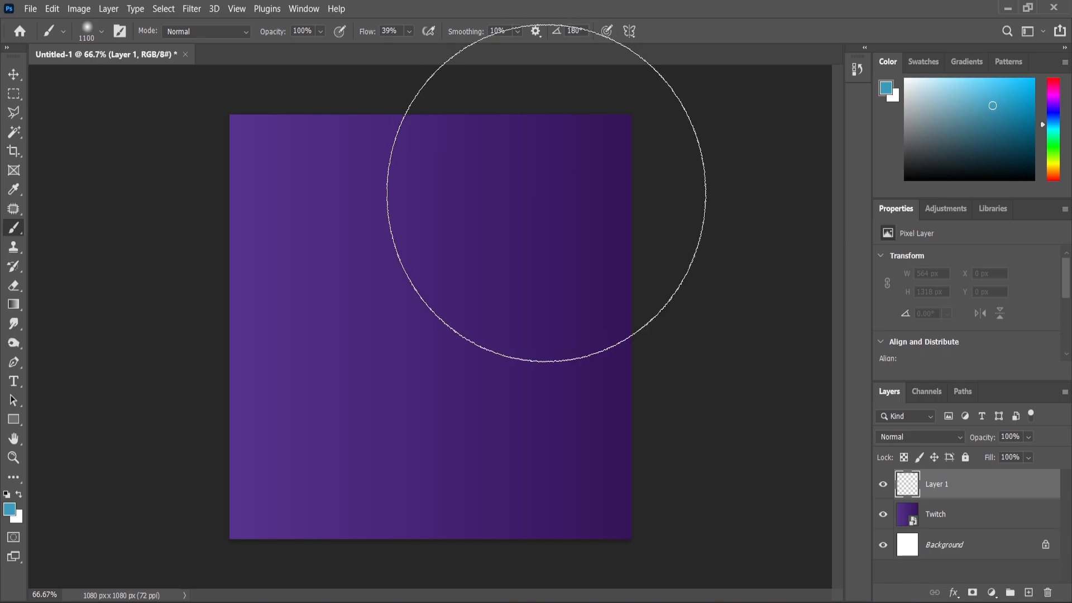
{"action": "left_click", "coordinate": [544, 206]}
{"action": "left_click", "coordinate": [541, 207]}
{"action": "left_click", "coordinate": [540, 206]}
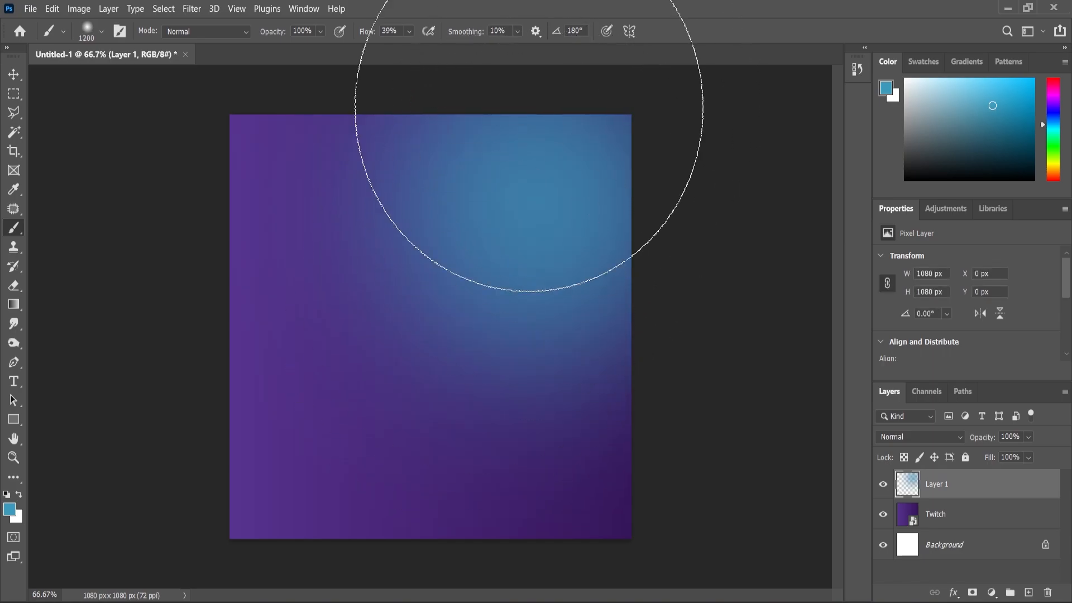
{"action": "key", "text": "ctrl+z"}
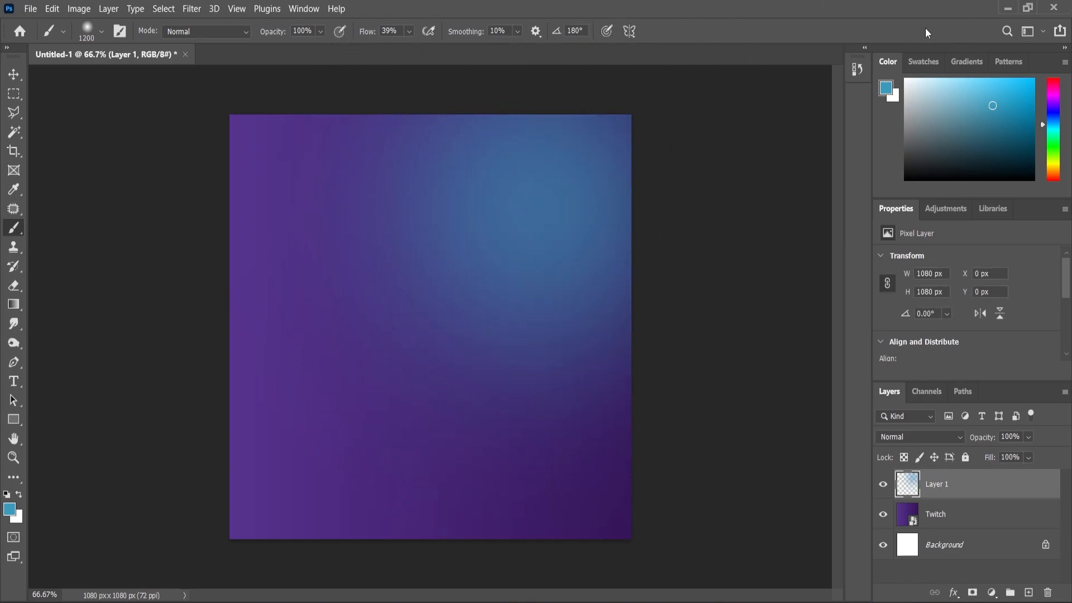
Step: Open the Family image from the file folder as a separate document in Photoshop
{"action": "mouse_move", "coordinate": [630, 602]}
{"action": "left_click", "coordinate": [596, 533]}
{"action": "left_click", "coordinate": [310, 155]}
{"action": "left_click_drag", "start_coordinate": [310, 155], "coordinate": [556, 56]}
Step: Cut out the family with Select Subject in Select and Mask, and apply the result as a layer mask
{"action": "key", "text": "m"}
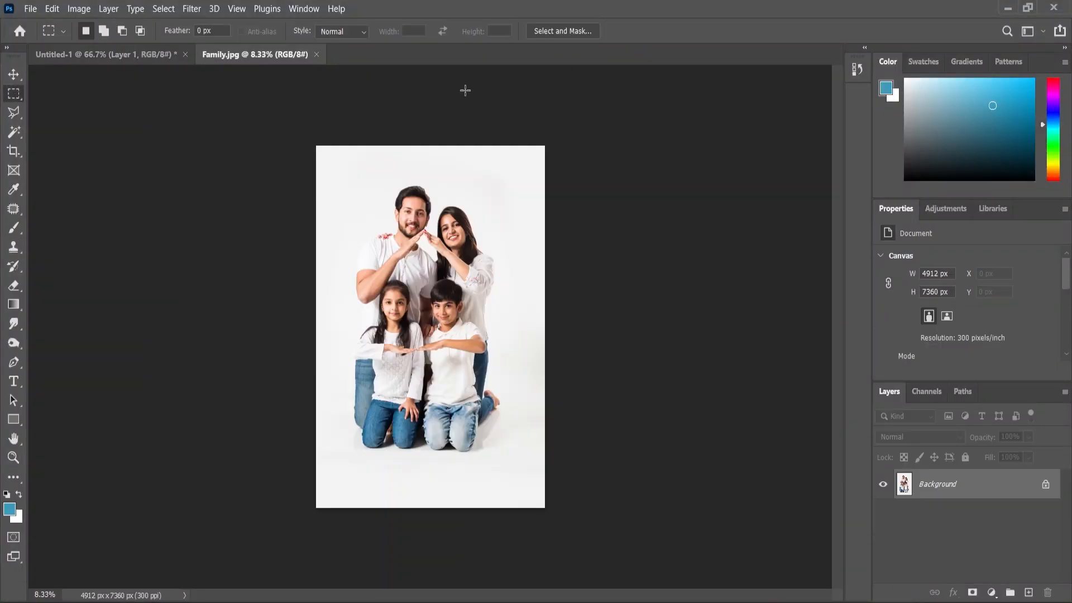
{"action": "left_click", "coordinate": [562, 31]}
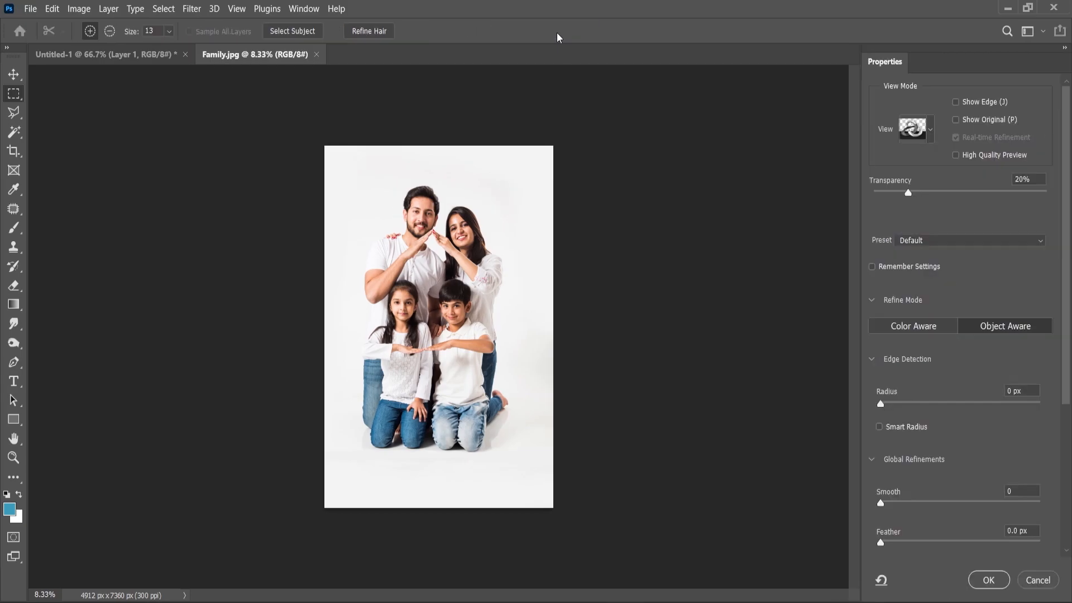
{"action": "left_click", "coordinate": [293, 31]}
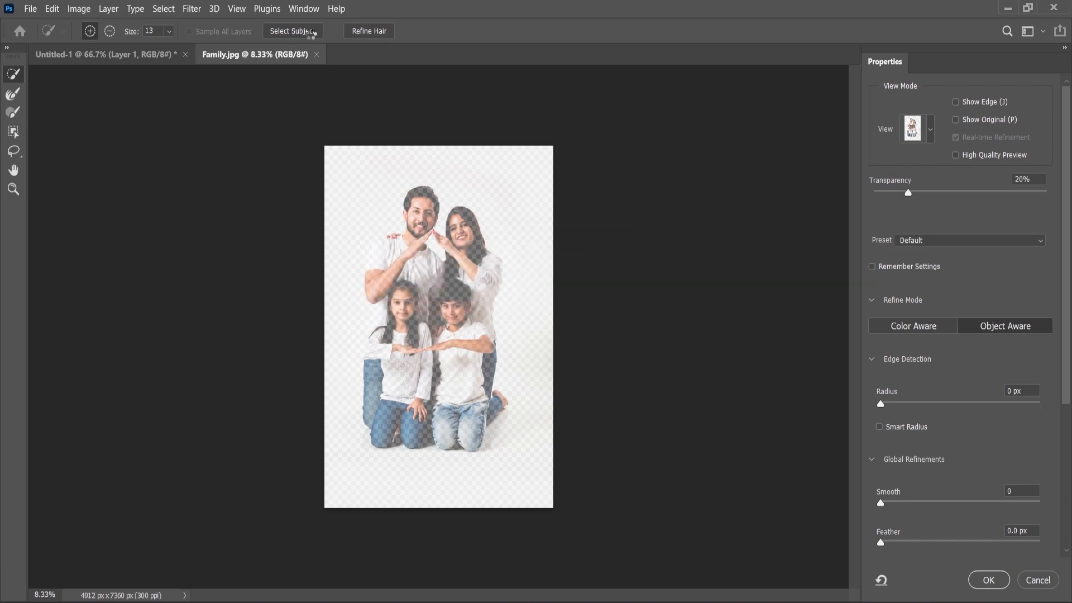
{"action": "left_click", "coordinate": [993, 583]}
Step: Bring the masked family into the Untitled-1 document and scale it proportionally to 11.65% near the centre of the canvas
{"action": "left_click", "coordinate": [15, 78]}
{"action": "mouse_move", "coordinate": [415, 312]}
{"action": "left_mouse_down"}
{"action": "mouse_move", "coordinate": [110, 56]}
{"action": "mouse_move", "coordinate": [432, 321]}
{"action": "left_mouse_up"}
{"action": "scroll", "coordinate": [434, 320], "scroll_direction": "down", "scroll_amount": 7}
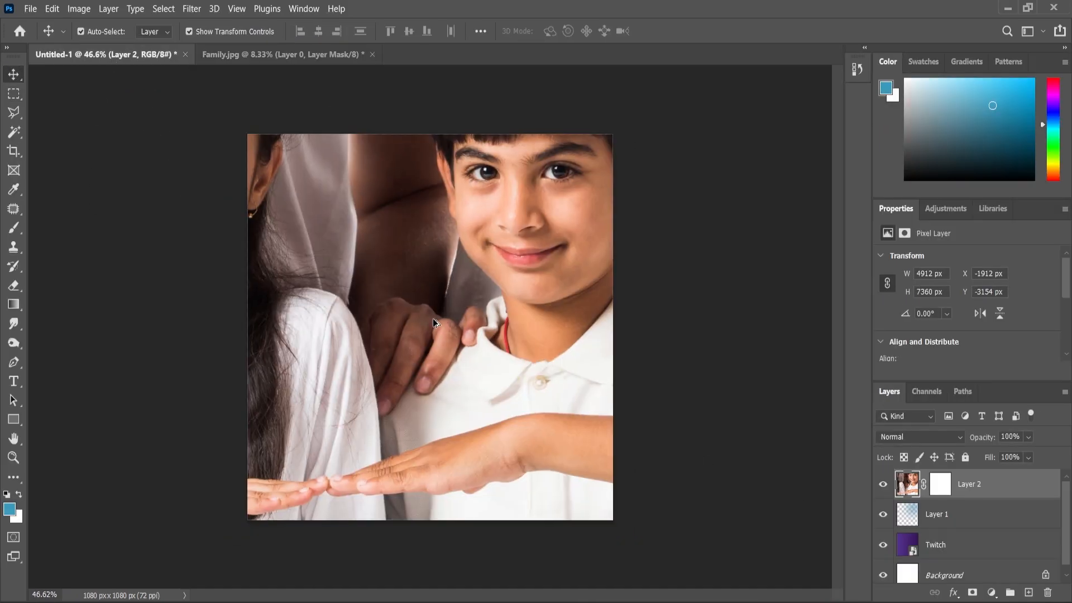
{"action": "left_click_drag", "start_coordinate": [718, 324], "coordinate": [464, 385]}
{"action": "left_click", "coordinate": [13, 463]}
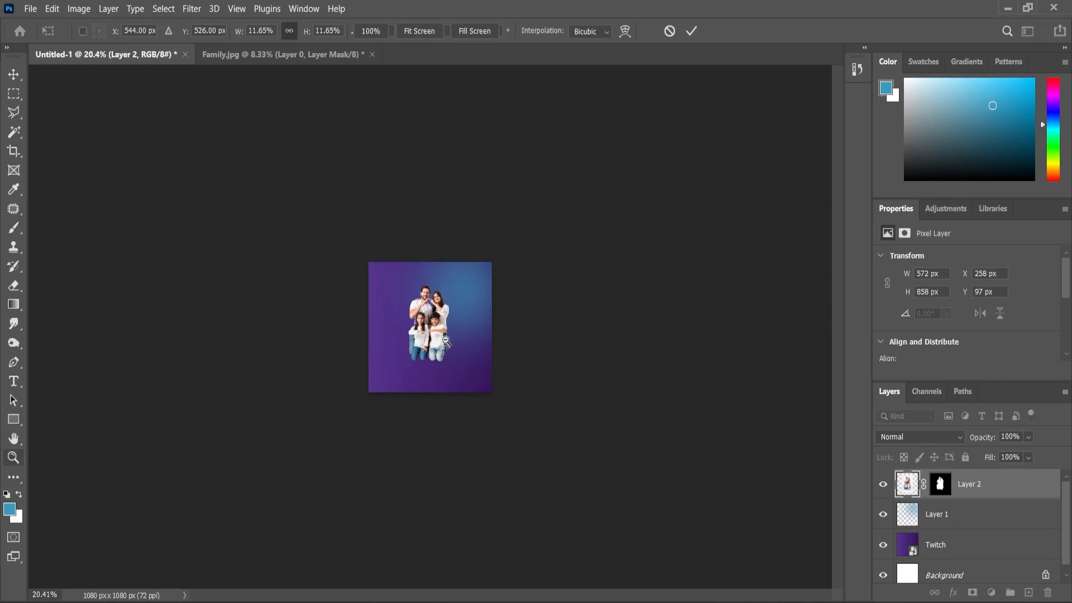
{"action": "scroll", "coordinate": [444, 340], "scroll_direction": "up", "scroll_amount": 6}
Step: Lock Layer 1, which holds the blue glow
{"action": "left_click", "coordinate": [15, 78]}
{"action": "left_click", "coordinate": [572, 229]}
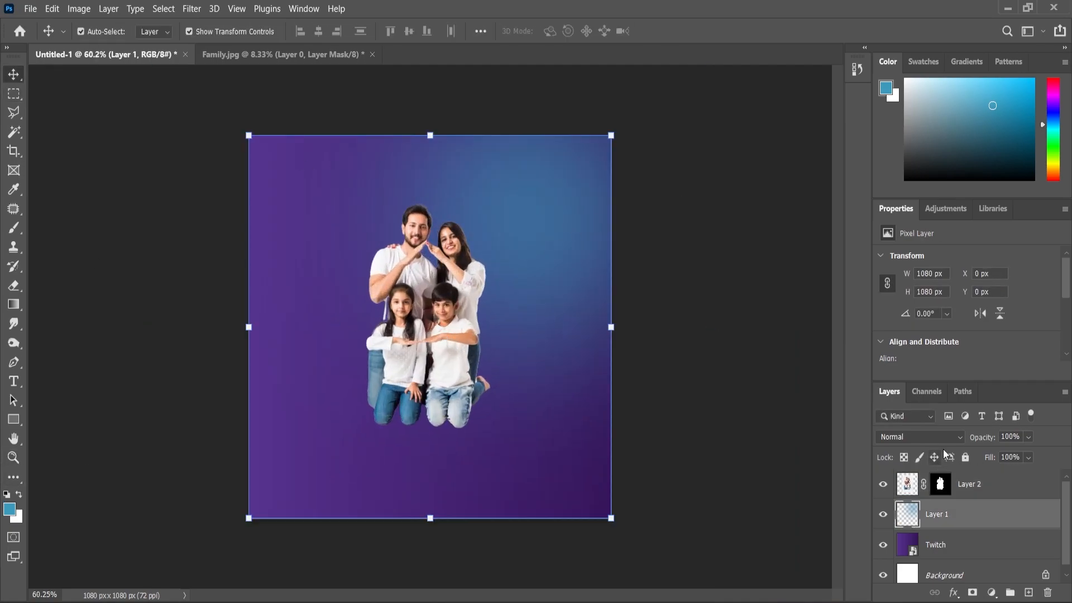
{"action": "left_click", "coordinate": [966, 457]}
Step: Enlarge the family on Layer 2 to 107.87% and move it lower on the canvas
{"action": "left_click", "coordinate": [985, 484]}
{"action": "left_click_drag", "start_coordinate": [528, 476], "coordinate": [538, 489]}
{"action": "left_click_drag", "start_coordinate": [454, 367], "coordinate": [455, 402]}
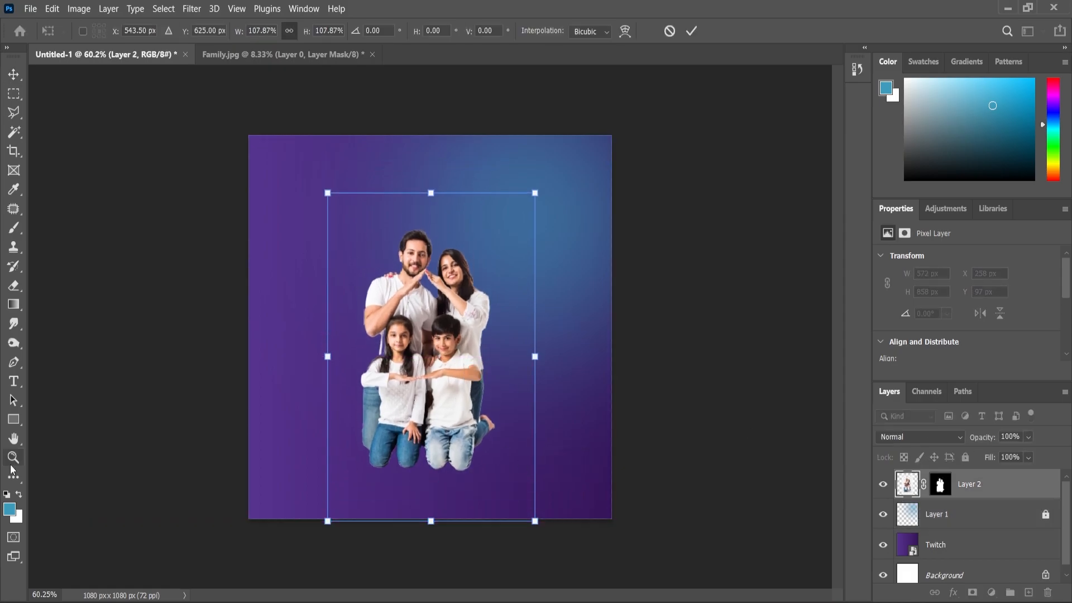
{"action": "left_click", "coordinate": [12, 463]}
Step: Restore the missing shirt area beside the girl's hair by painting white on Layer 2's mask with a hard 20 px brush
{"action": "left_click_drag", "start_coordinate": [523, 420], "coordinate": [505, 425]}
{"action": "left_click", "coordinate": [940, 484]}
{"action": "key", "text": "d"}
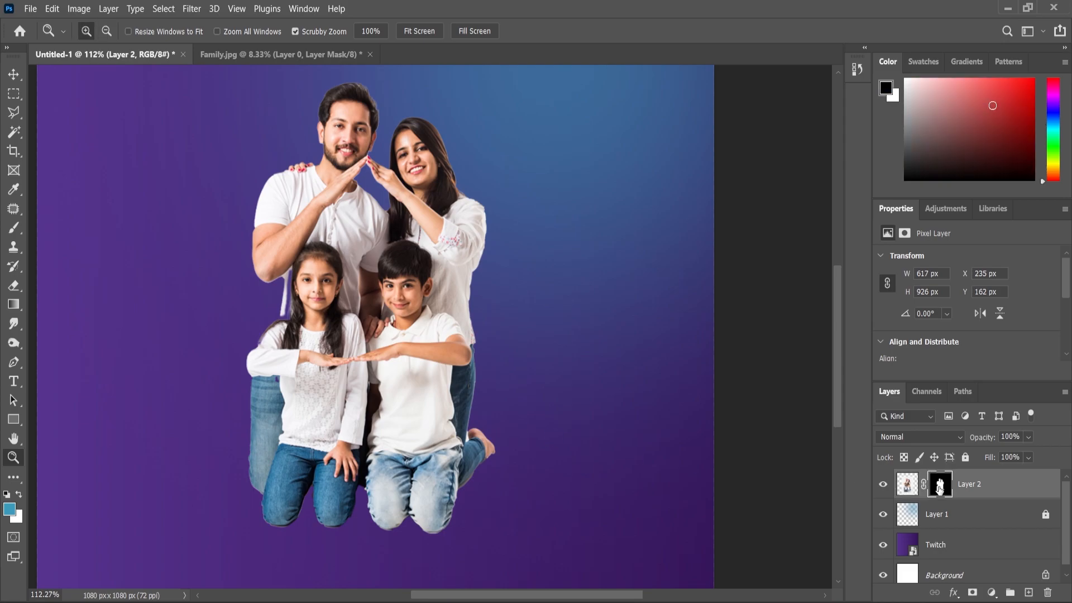
{"action": "left_click", "coordinate": [15, 229]}
{"action": "scroll", "coordinate": [317, 308], "scroll_direction": "up", "scroll_amount": 3}
{"action": "key", "text": "bracketleft"}
{"action": "key", "text": "bracketleft"}
{"action": "key", "text": "bracketleft"}
{"action": "key", "text": "bracketleft"}
{"action": "key", "text": "bracketleft"}
{"action": "key", "text": "bracketleft"}
{"action": "key", "text": "bracketleft"}
{"action": "key", "text": "bracketleft"}
{"action": "key", "text": "bracketleft"}
{"action": "key", "text": "bracketleft"}
{"action": "key", "text": "bracketleft"}
{"action": "key", "text": "bracketleft"}
{"action": "key", "text": "bracketleft"}
{"action": "key", "text": "bracketleft"}
{"action": "key", "text": "bracketleft"}
{"action": "key", "text": "bracketleft"}
{"action": "key", "text": "bracketleft"}
{"action": "key", "text": "bracketleft"}
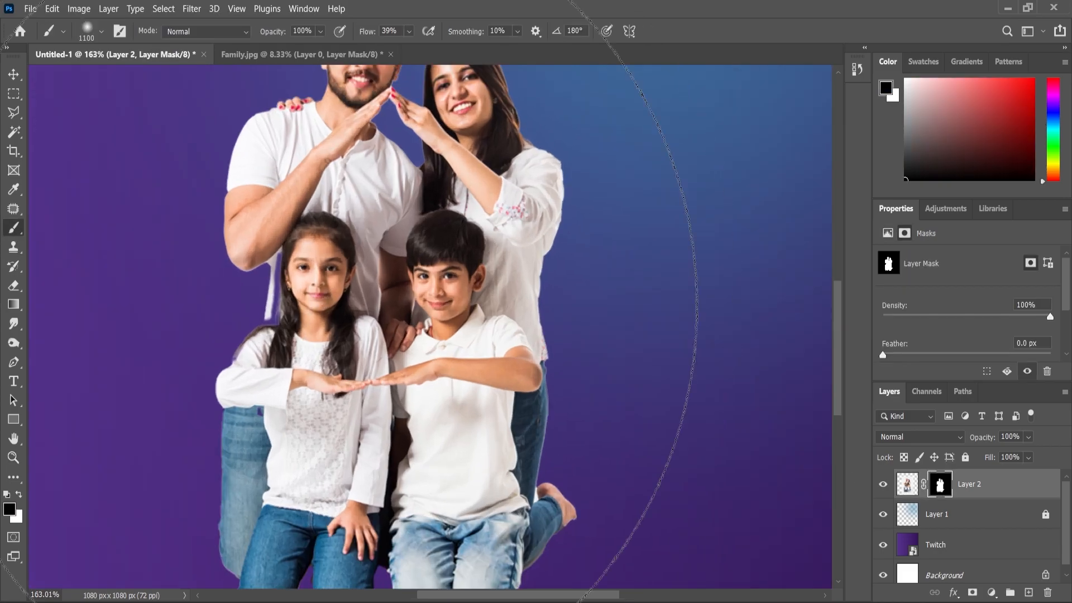
{"action": "left_click", "coordinate": [19, 496]}
{"action": "right_click", "coordinate": [302, 313]}
{"action": "left_click", "coordinate": [282, 254]}
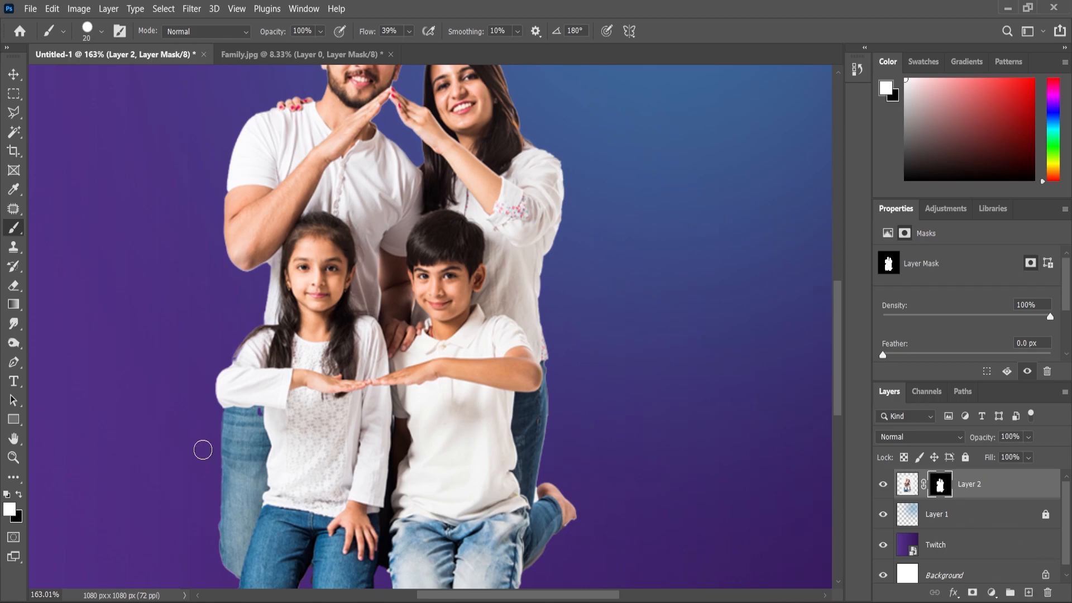
Step: Examine the edges of the family cutout up close and toggle Layer 2's visibility to compare
{"action": "right_click", "coordinate": [17, 347]}
{"action": "left_click", "coordinate": [73, 361]}
{"action": "scroll", "coordinate": [392, 310], "scroll_direction": "down", "scroll_amount": 5}
{"action": "key", "text": "bracketleft"}
{"action": "key", "text": "bracketleft"}
{"action": "key", "text": "bracketleft"}
{"action": "key", "text": "bracketleft"}
{"action": "key", "text": "bracketleft"}
{"action": "key", "text": "bracketleft"}
{"action": "key", "text": "bracketleft"}
{"action": "key", "text": "bracketleft"}
{"action": "key", "text": "bracketleft"}
{"action": "scroll", "coordinate": [387, 123], "scroll_direction": "up", "scroll_amount": 5}
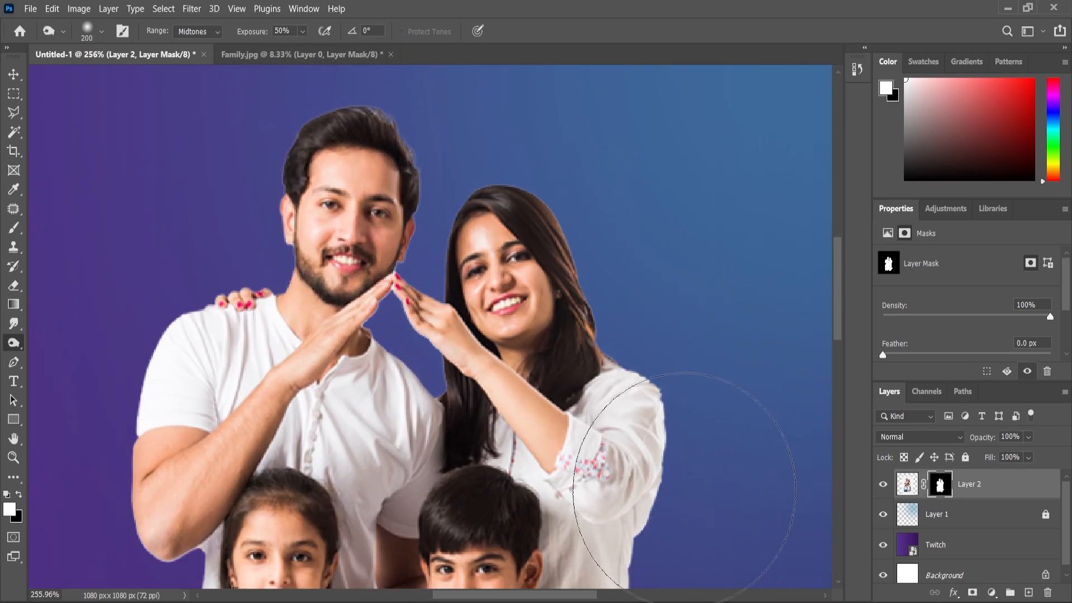
{"action": "scroll", "coordinate": [455, 210], "scroll_direction": "down", "scroll_amount": 3}
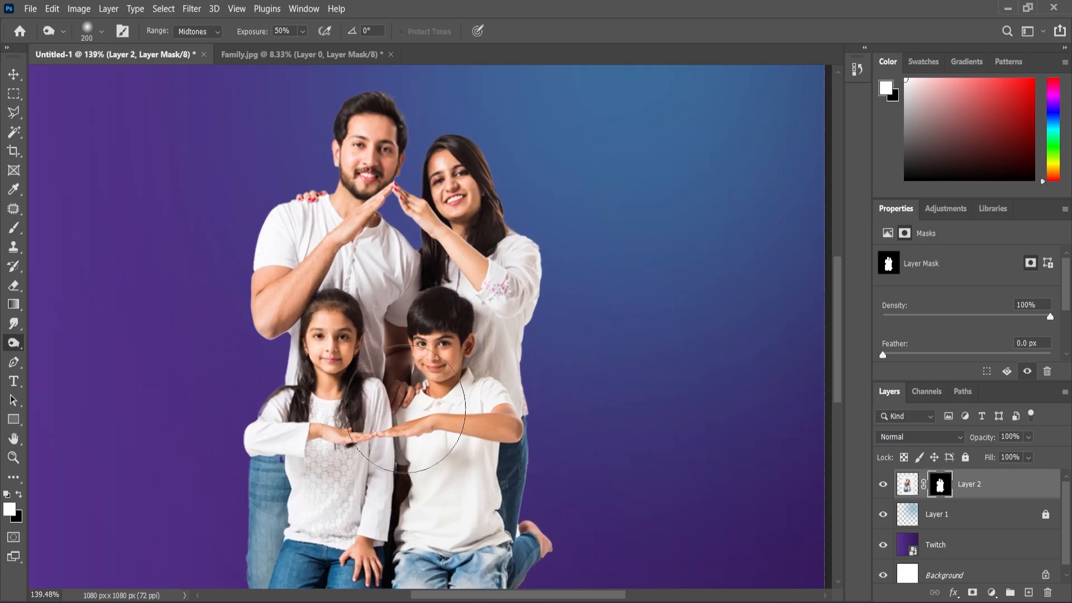
{"action": "scroll", "coordinate": [529, 558], "scroll_direction": "down", "scroll_amount": 1}
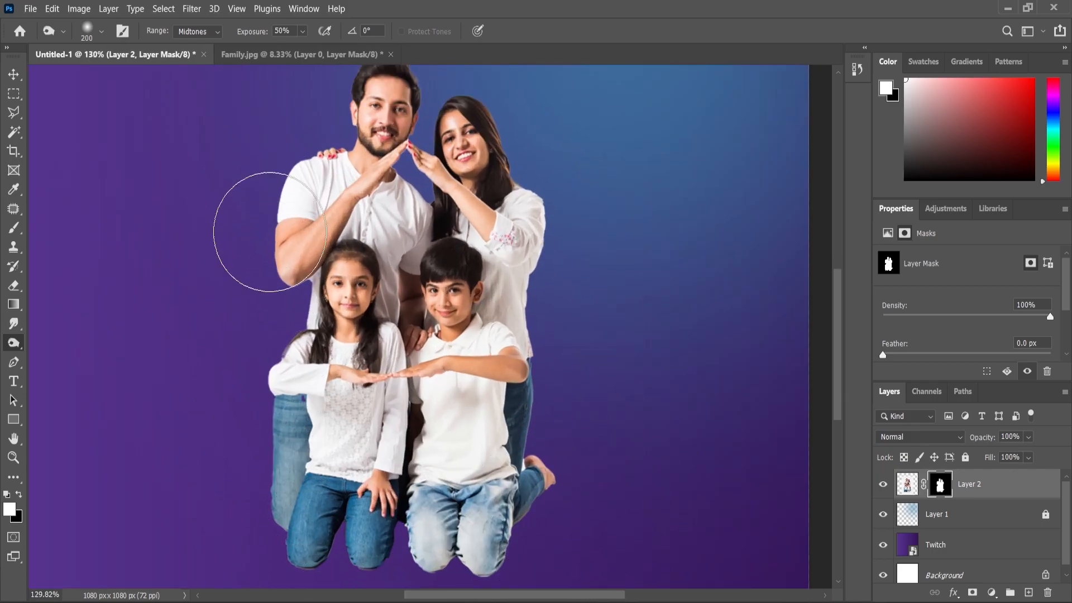
{"action": "scroll", "coordinate": [411, 536], "scroll_direction": "down", "scroll_amount": 1}
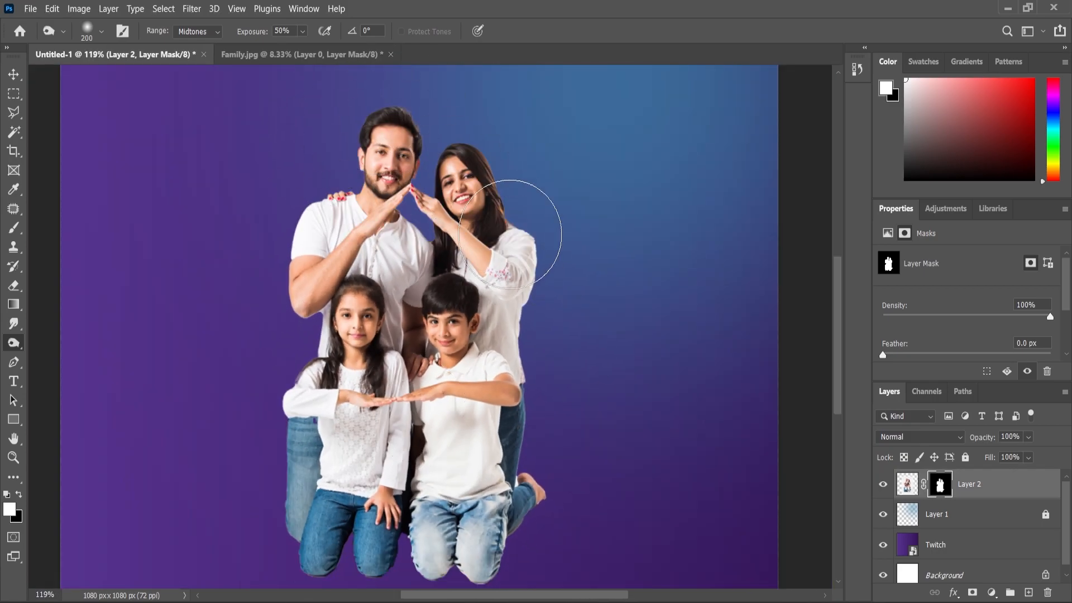
{"action": "scroll", "coordinate": [519, 240], "scroll_direction": "down", "scroll_amount": 3}
{"action": "left_click", "coordinate": [885, 486]}
{"action": "left_click", "coordinate": [884, 486]}
Step: Apply a Levels adjustment to the family image on Layer 2, slightly darkening its shadows and midtones
{"action": "left_click", "coordinate": [907, 486]}
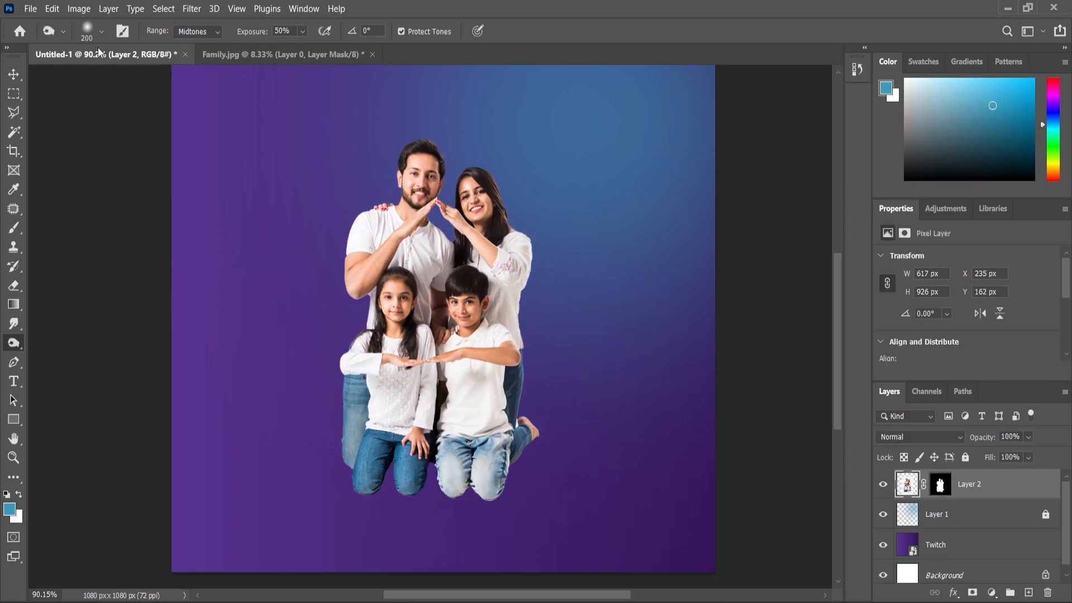
{"action": "left_click", "coordinate": [79, 9]}
{"action": "mouse_move", "coordinate": [96, 41]}
{"action": "left_click", "coordinate": [234, 53]}
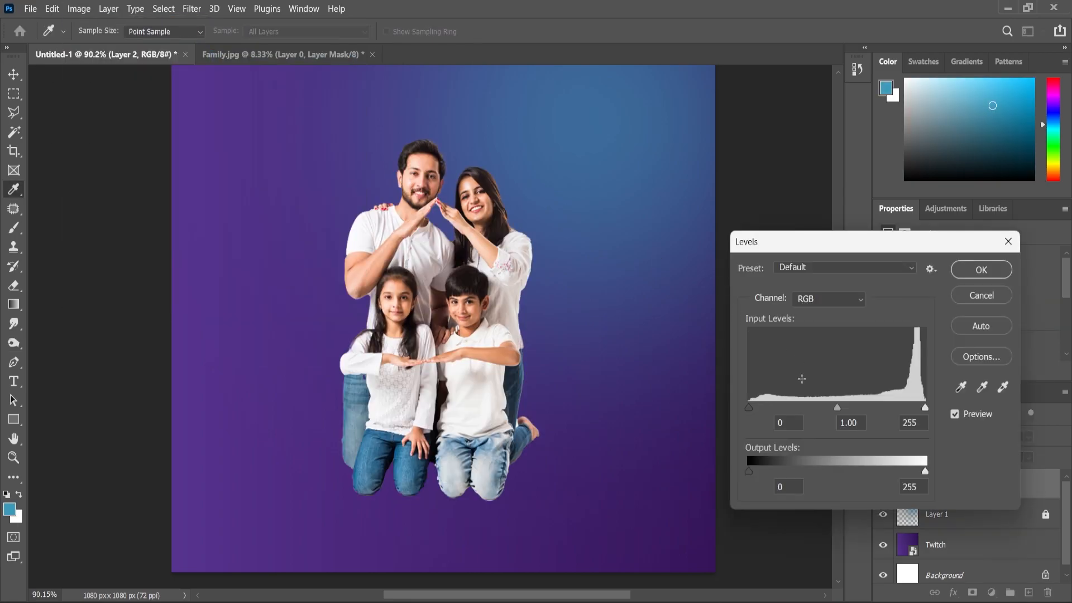
{"action": "left_click_drag", "start_coordinate": [837, 408], "coordinate": [842, 408]}
{"action": "left_click_drag", "start_coordinate": [749, 407], "coordinate": [751, 407]}
{"action": "left_click", "coordinate": [925, 407]}
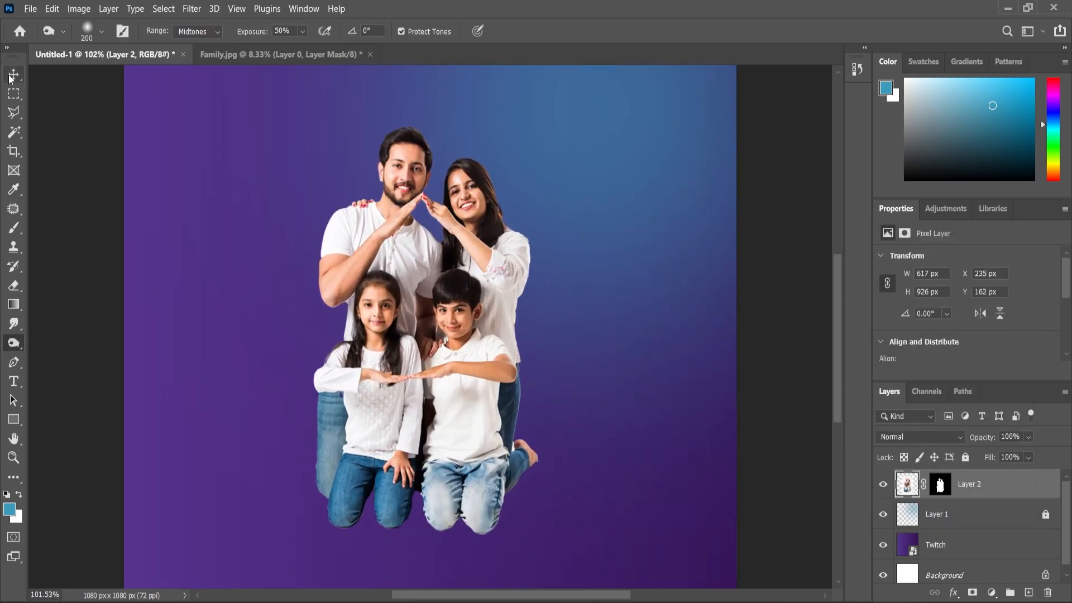
Step: Duplicate Layer 2 and merge the copy with a new empty layer to bake in its mask
{"action": "left_click", "coordinate": [11, 80]}
{"action": "scroll", "coordinate": [454, 324], "scroll_direction": "down", "scroll_amount": 7}
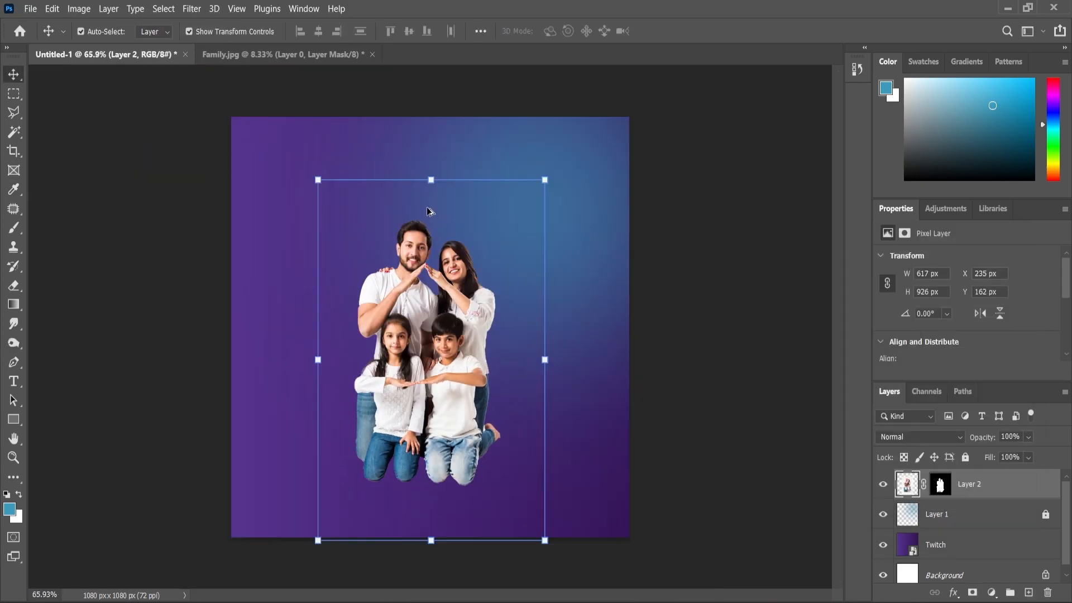
{"action": "left_click_drag", "start_coordinate": [986, 494], "coordinate": [1029, 592]}
{"action": "scroll", "coordinate": [558, 286], "scroll_direction": "down", "scroll_amount": 1}
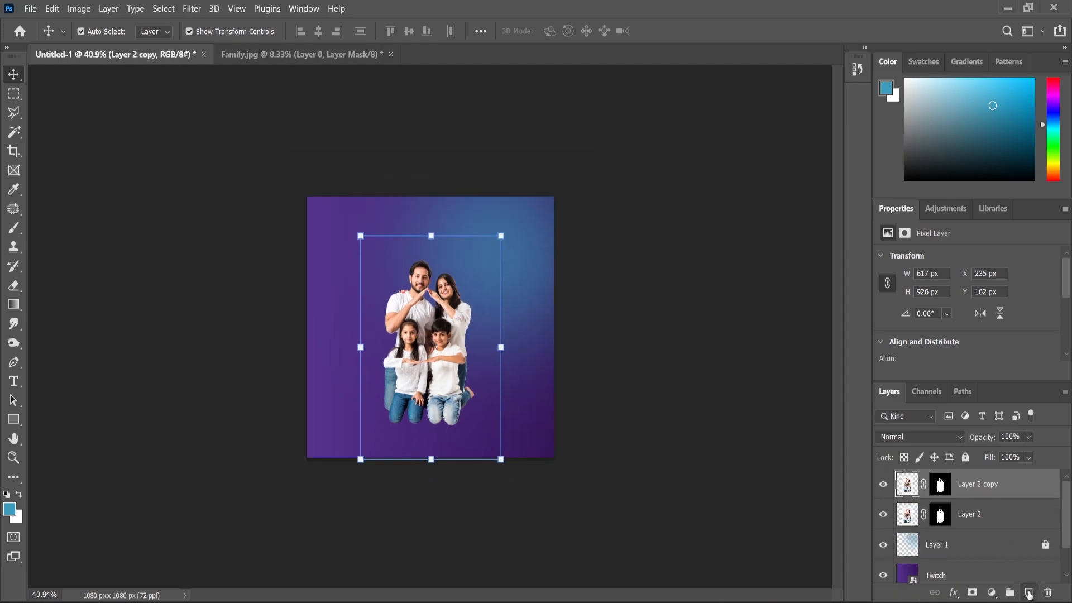
{"action": "left_click", "coordinate": [1029, 592]}
{"action": "left_click", "coordinate": [972, 514], "text": "shift"}
{"action": "right_click", "coordinate": [972, 514]}
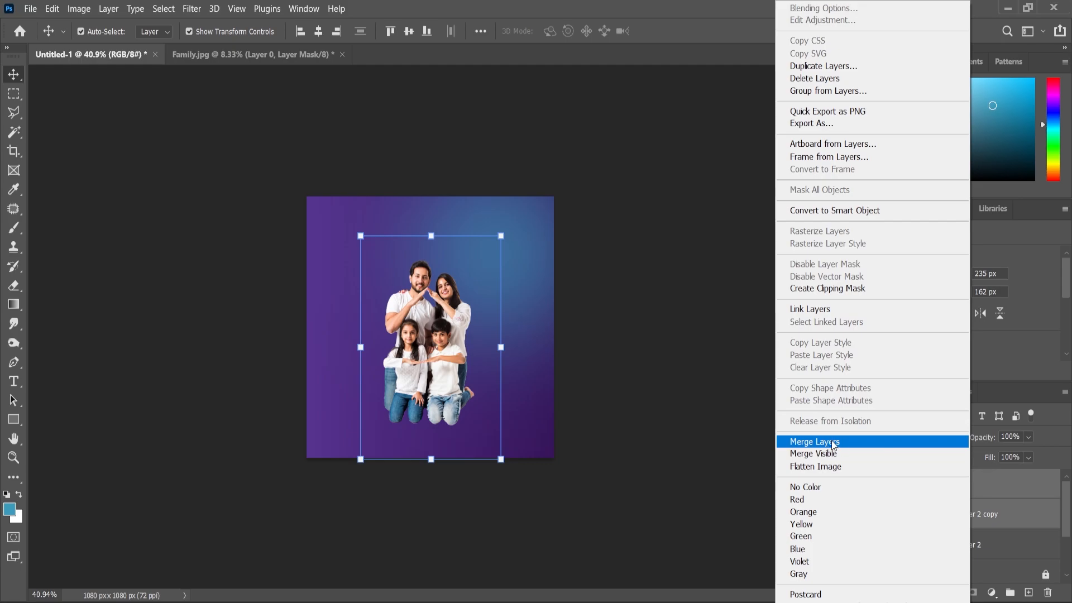
{"action": "left_click", "coordinate": [841, 444]}
Step: Flip the merged family copy vertically to a height of -96.05% so it mirrors the group below their knees
{"action": "left_click_drag", "start_coordinate": [433, 261], "coordinate": [429, 584]}
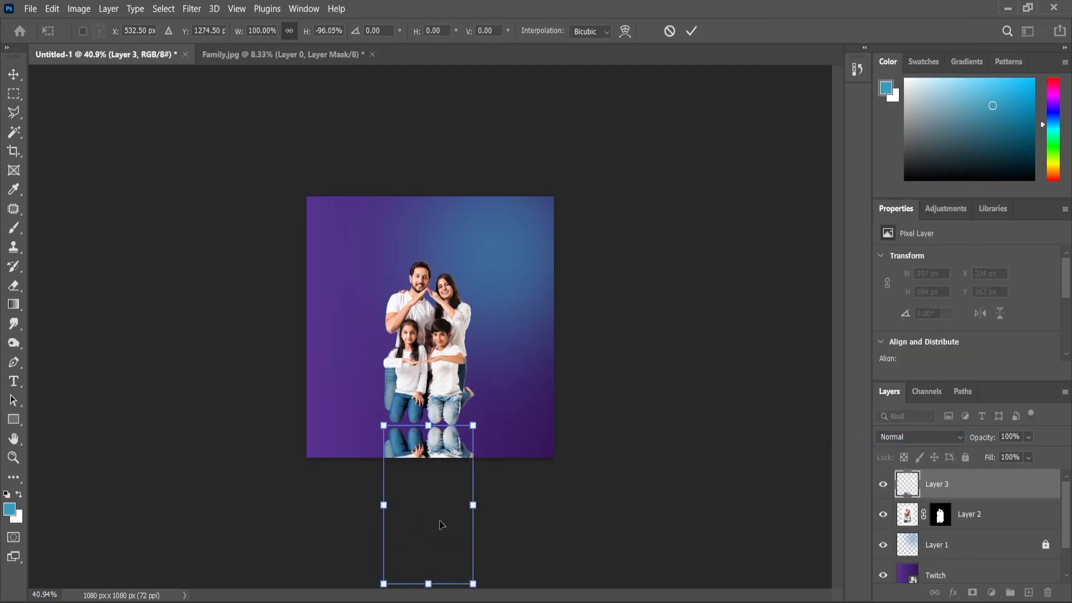
{"action": "scroll", "coordinate": [442, 530], "scroll_direction": "up", "scroll_amount": 5}
{"action": "key", "text": "Return"}
Step: Reorder Layer 3 beneath Layer 2 and shift the reflection up against the family's knees
{"action": "left_click", "coordinate": [944, 488]}
{"action": "left_click_drag", "start_coordinate": [943, 489], "coordinate": [944, 530]}
{"action": "scroll", "coordinate": [396, 553], "scroll_direction": "up", "scroll_amount": 3}
{"action": "left_click_drag", "start_coordinate": [455, 541], "coordinate": [458, 520]}
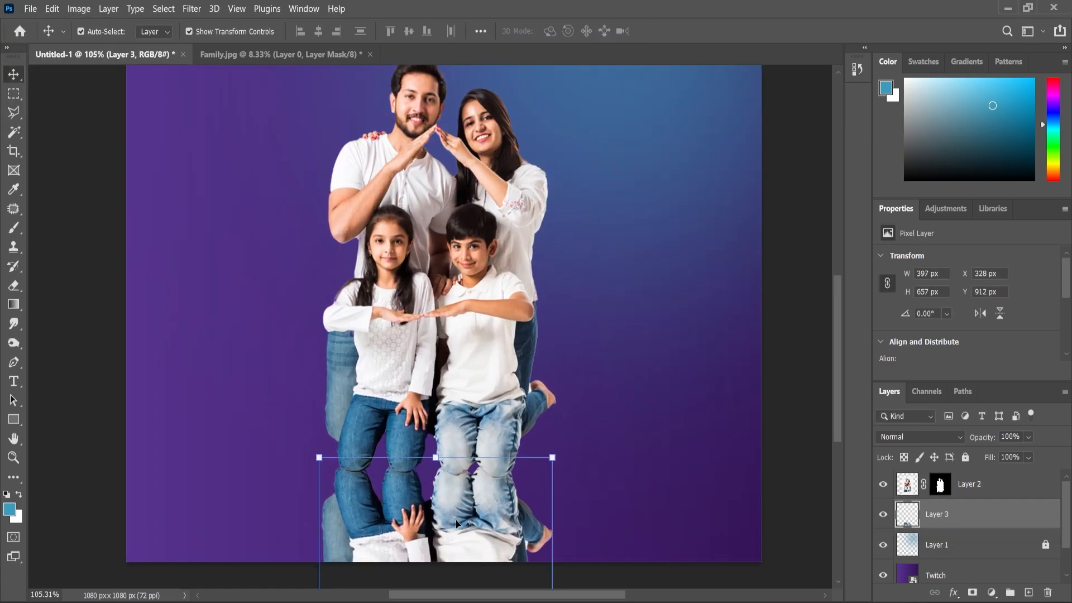
Step: Add a layer mask to the reflection on Layer 3, try a white-to-black linear gradient on it, and undo the gradient
{"action": "left_click", "coordinate": [973, 592]}
{"action": "key", "text": "g"}
{"action": "left_click_drag", "start_coordinate": [438, 574], "coordinate": [432, 415]}
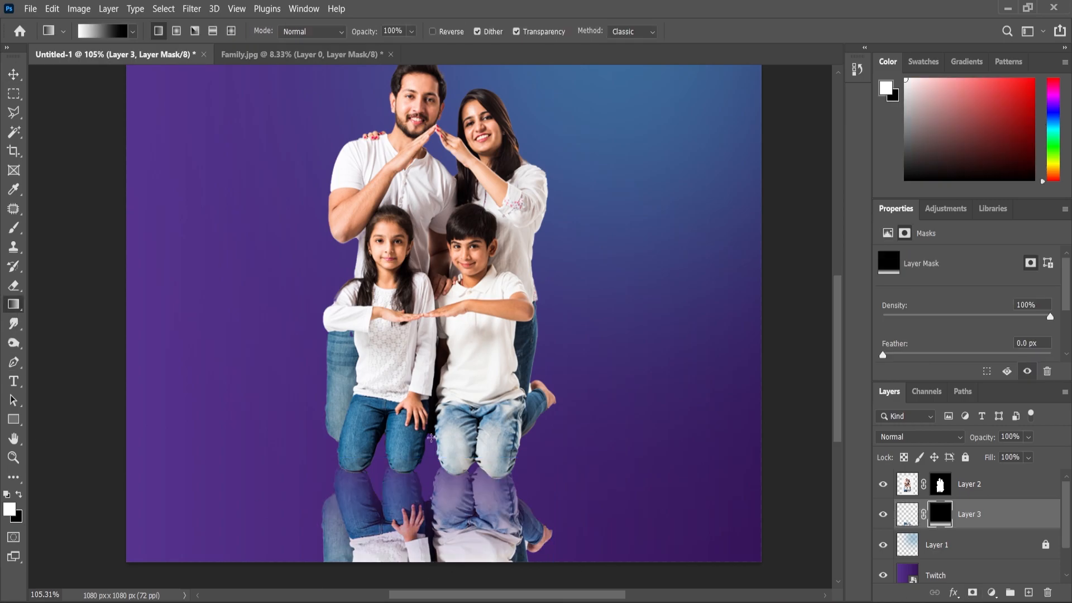
{"action": "key", "text": "ctrl+z"}
Step: Fade the reflection out downward with a black-to-white linear gradient on its mask, and set Layer 3's opacity to 74%
{"action": "key", "text": "x"}
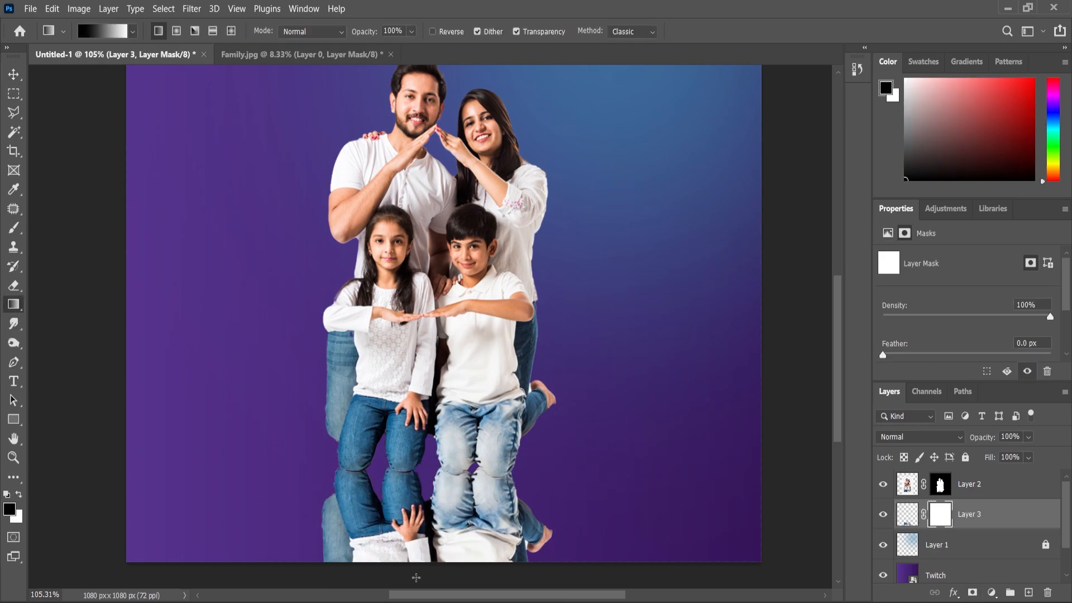
{"action": "left_click_drag", "start_coordinate": [416, 447], "coordinate": [417, 446]}
{"action": "key", "text": "ctrl+z"}
{"action": "left_click_drag", "start_coordinate": [421, 383], "coordinate": [422, 358]}
{"action": "scroll", "coordinate": [421, 342], "scroll_direction": "down", "scroll_amount": 1}
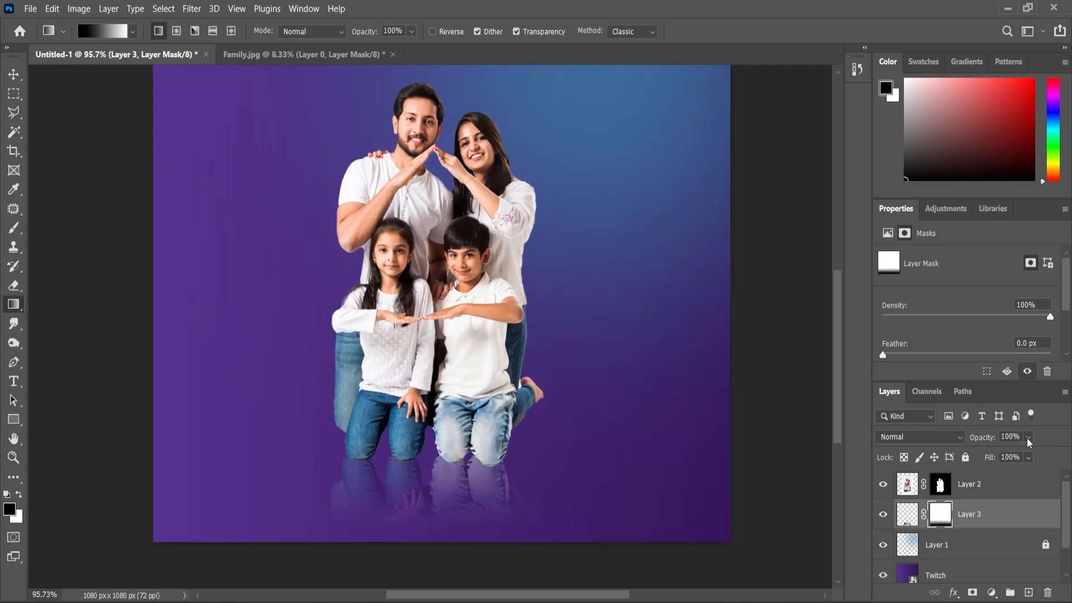
{"action": "left_click_drag", "start_coordinate": [1041, 453], "coordinate": [1029, 456]}
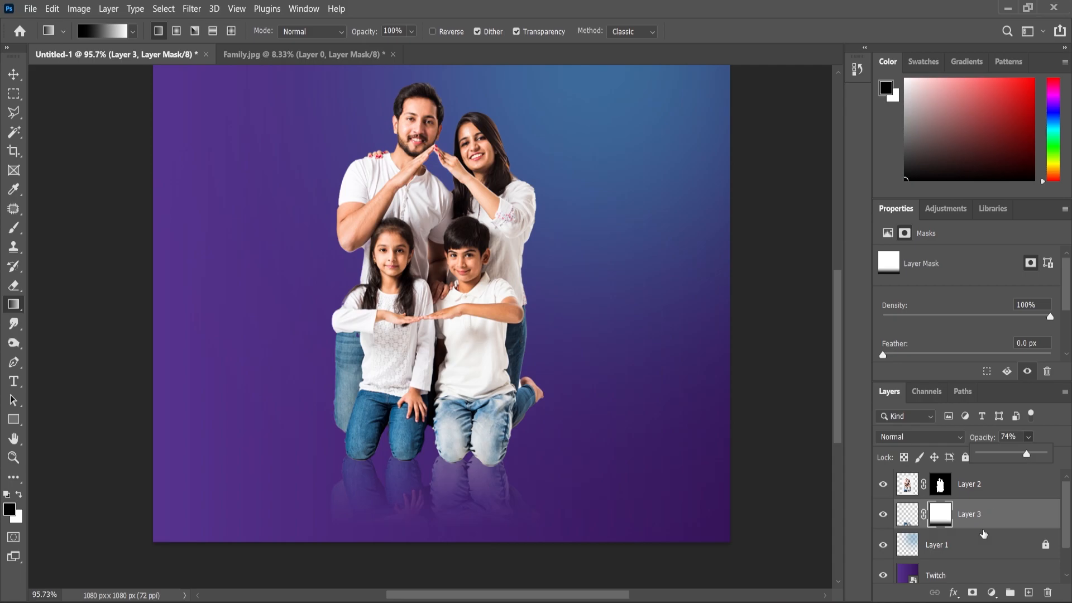
Step: Create a new layer above Layer 3 and set the brush's foreground colour to black (000000)
{"action": "left_click", "coordinate": [1028, 593]}
{"action": "left_click", "coordinate": [13, 229]}
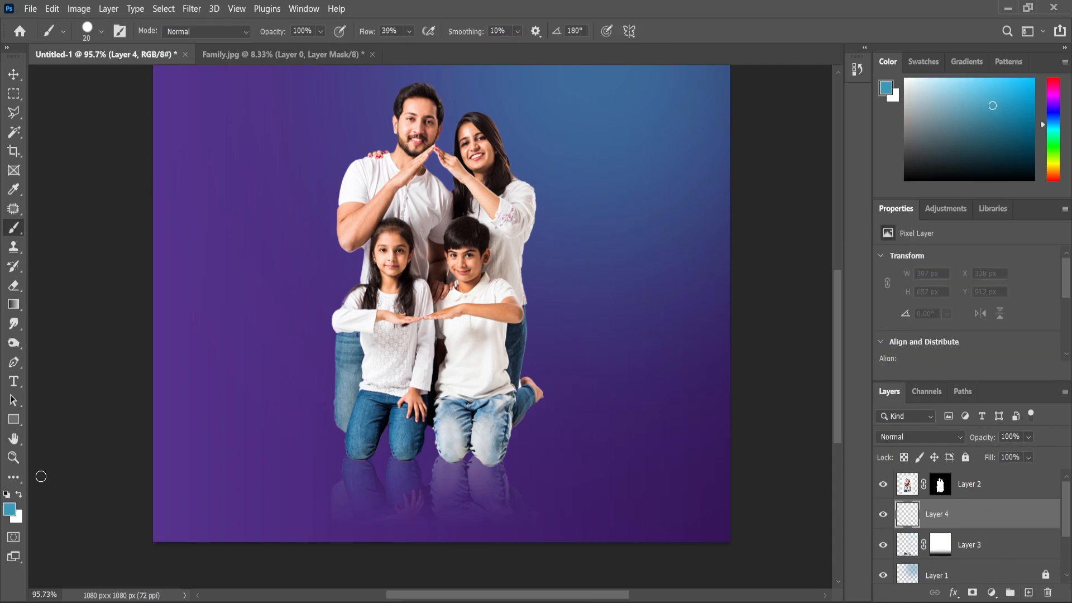
{"action": "left_click", "coordinate": [18, 495]}
{"action": "left_click", "coordinate": [13, 511]}
{"action": "left_click_drag", "start_coordinate": [595, 356], "coordinate": [577, 380]}
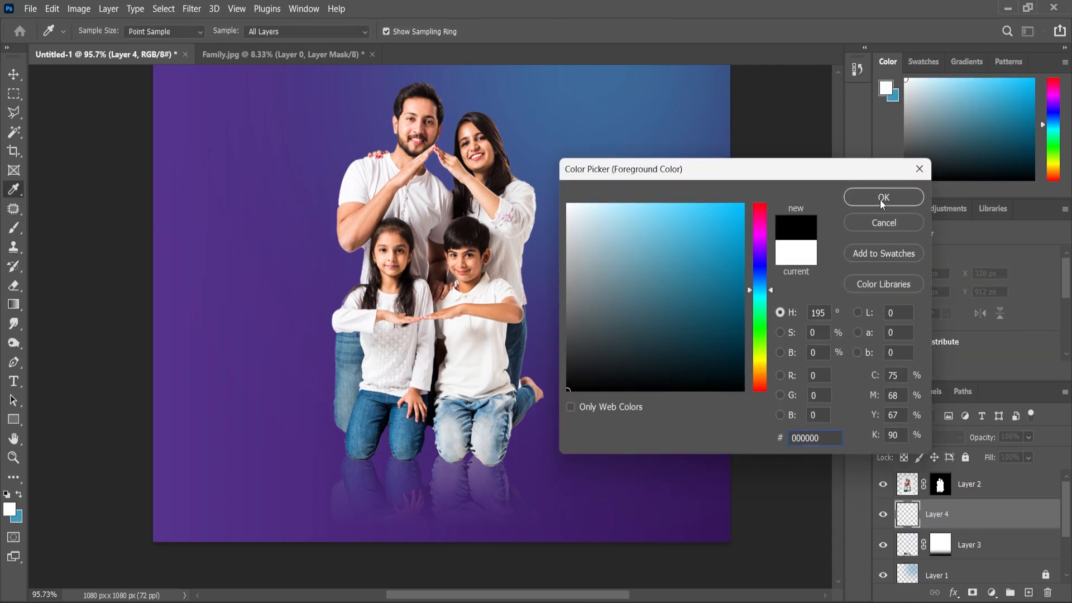
{"action": "left_click", "coordinate": [884, 197]}
Step: Set up a soft round brush at 50 px with 100% flow for painting on Layer 4
{"action": "scroll", "coordinate": [362, 414], "scroll_direction": "up", "scroll_amount": 5}
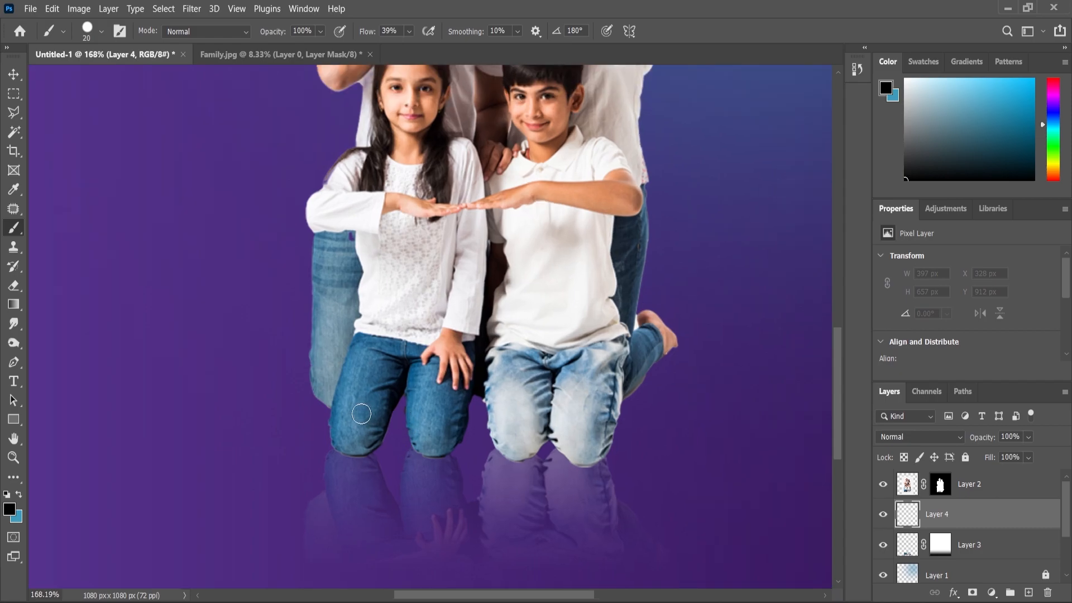
{"action": "left_click_drag", "start_coordinate": [350, 398], "coordinate": [360, 391]}
{"action": "right_click", "coordinate": [385, 367]}
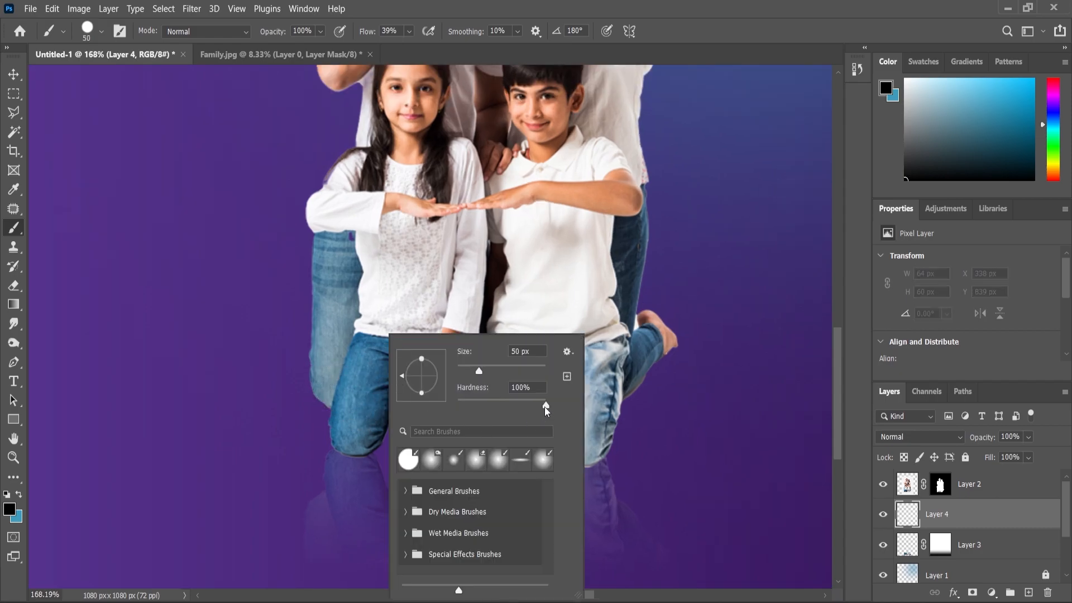
{"action": "key", "text": "Return"}
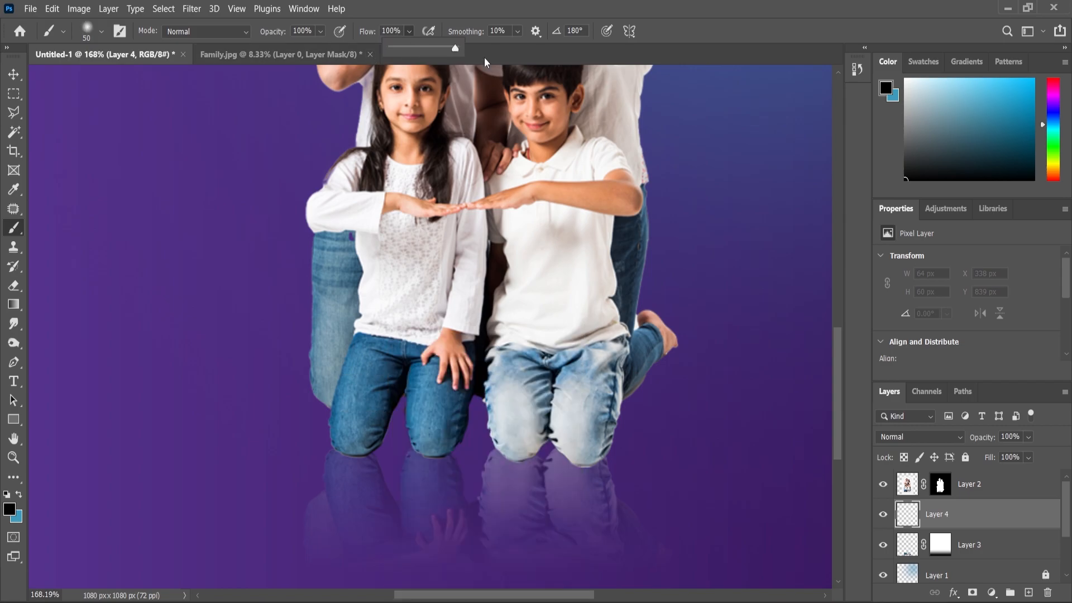
Step: Paint soft black contact shadows around and between the family's knees on Layer 4
{"action": "left_click_drag", "start_coordinate": [329, 391], "coordinate": [347, 404]}
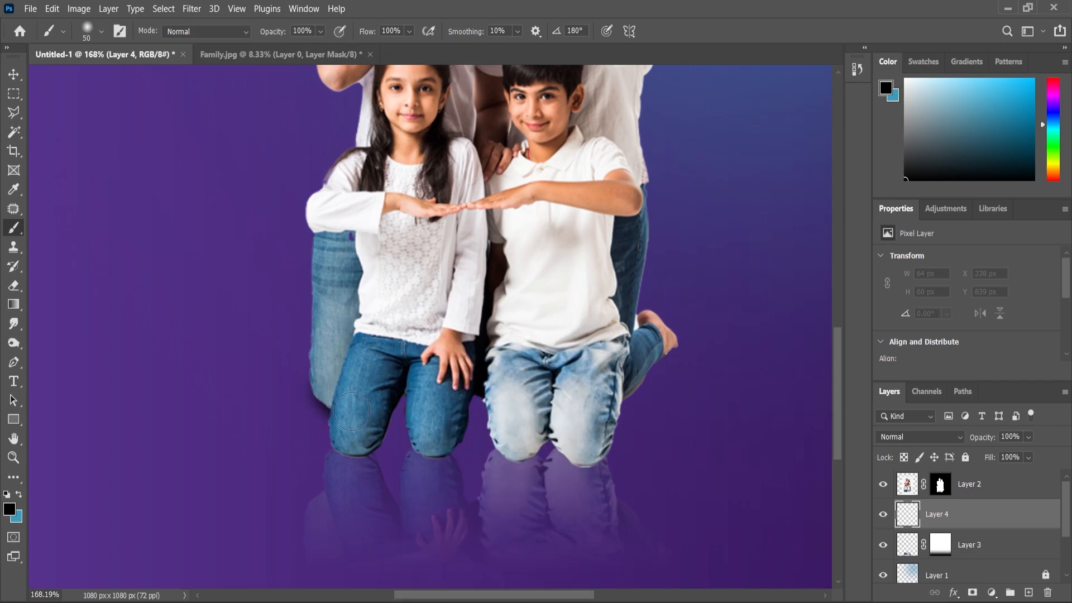
{"action": "left_click_drag", "start_coordinate": [480, 403], "coordinate": [496, 385]}
{"action": "left_click_drag", "start_coordinate": [597, 381], "coordinate": [597, 407]}
{"action": "left_click_drag", "start_coordinate": [586, 443], "coordinate": [556, 427]}
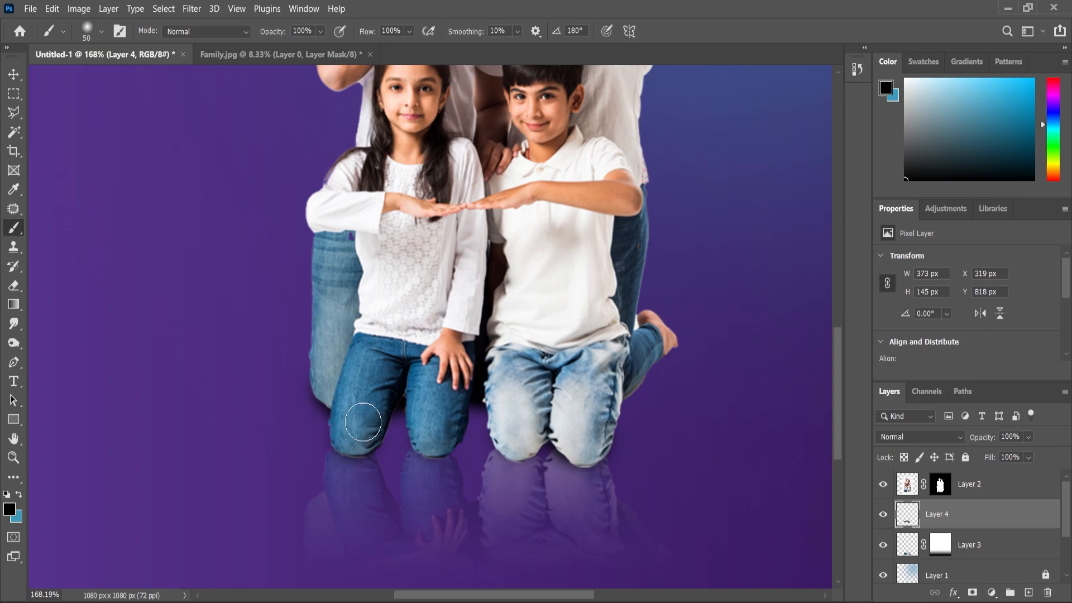
{"action": "scroll", "coordinate": [463, 342], "scroll_direction": "down", "scroll_amount": 5}
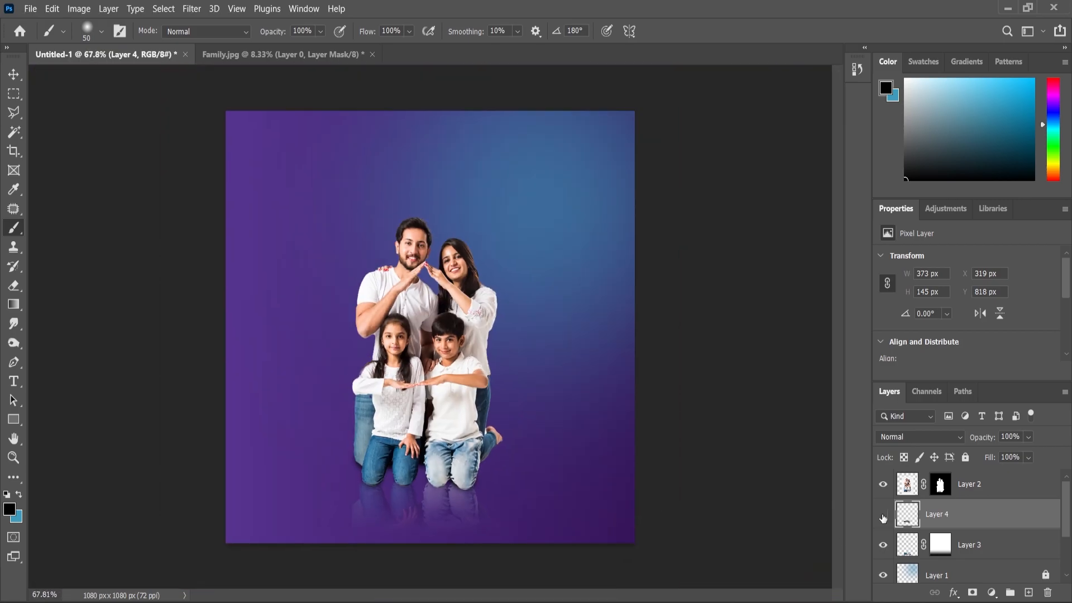
{"action": "scroll", "coordinate": [667, 426], "scroll_direction": "up", "scroll_amount": 1}
{"action": "scroll", "coordinate": [491, 430], "scroll_direction": "down", "scroll_amount": 2}
{"action": "scroll", "coordinate": [503, 450], "scroll_direction": "up", "scroll_amount": 1}
{"action": "scroll", "coordinate": [508, 455], "scroll_direction": "down", "scroll_amount": 1}
Step: Select the family with its shadow and reflection, enlarge them slightly and reposition them on the canvas
{"action": "left_click", "coordinate": [19, 79]}
{"action": "left_click_drag", "start_coordinate": [134, 215], "coordinate": [614, 467]}
{"action": "left_click", "coordinate": [803, 482]}
{"action": "scroll", "coordinate": [959, 541], "scroll_direction": "down", "scroll_amount": 3}
{"action": "left_click", "coordinate": [961, 543]}
{"action": "left_click", "coordinate": [780, 462]}
{"action": "left_click_drag", "start_coordinate": [167, 178], "coordinate": [574, 547]}
{"action": "left_click_drag", "start_coordinate": [538, 188], "coordinate": [541, 182]}
{"action": "left_click_drag", "start_coordinate": [440, 344], "coordinate": [464, 326]}
{"action": "left_click", "coordinate": [14, 458]}
{"action": "scroll", "coordinate": [966, 495], "scroll_direction": "up", "scroll_amount": 3}
Step: Add a new layer above Layer 2 and draw a rectangle about 843 × 72 px across the children's waists
{"action": "left_click", "coordinate": [965, 491]}
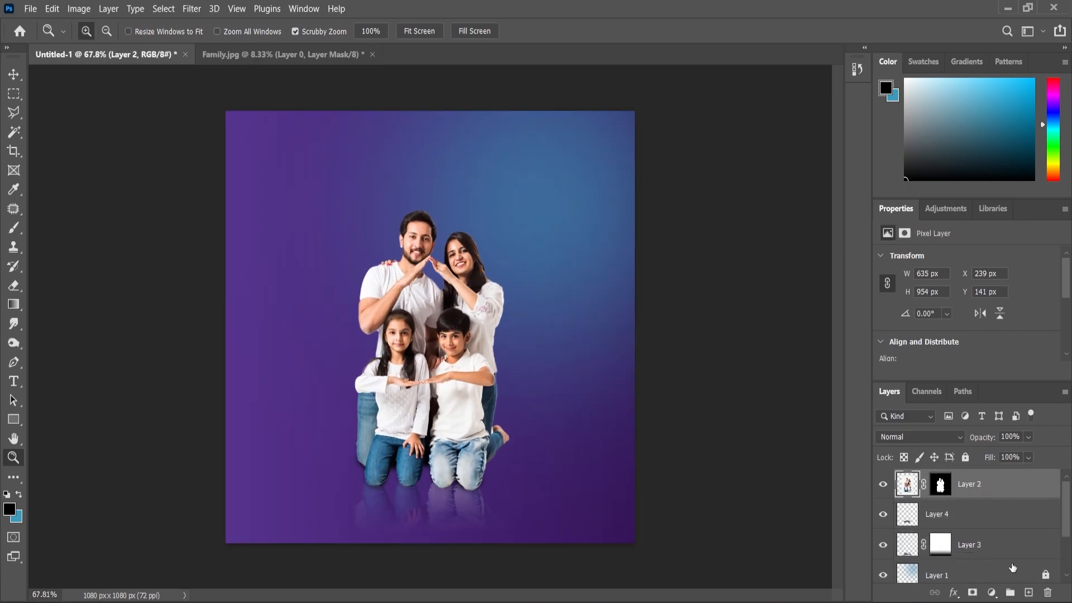
{"action": "left_click", "coordinate": [1028, 592]}
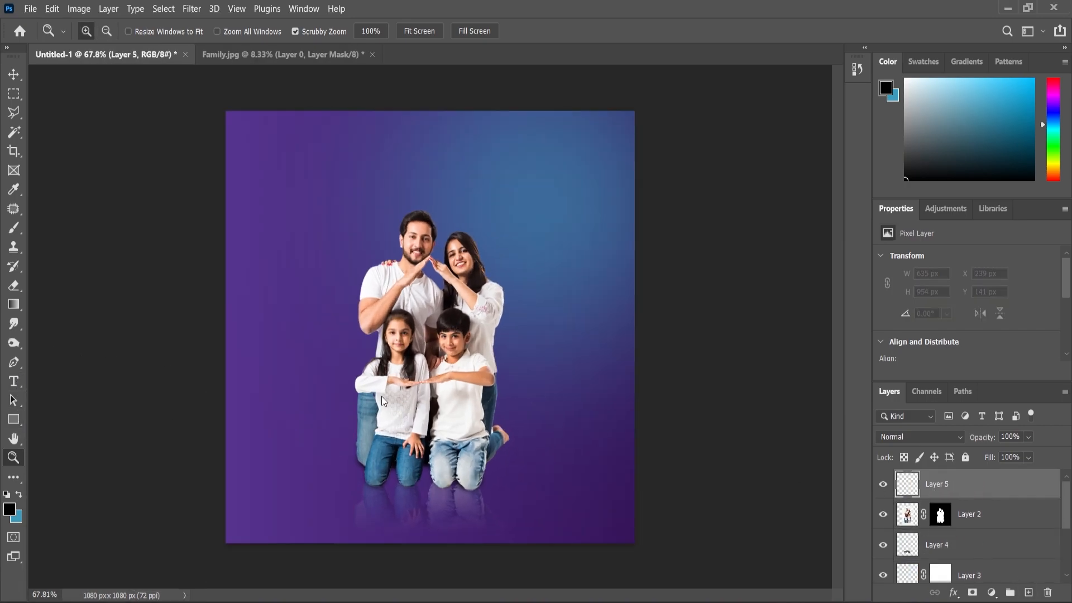
{"action": "left_click", "coordinate": [13, 420]}
{"action": "left_click_drag", "start_coordinate": [266, 403], "coordinate": [585, 432]}
Step: Fill the rectangle with white and remove its stroke
{"action": "scroll", "coordinate": [950, 307], "scroll_direction": "down", "scroll_amount": 1}
{"action": "left_click", "coordinate": [925, 337]}
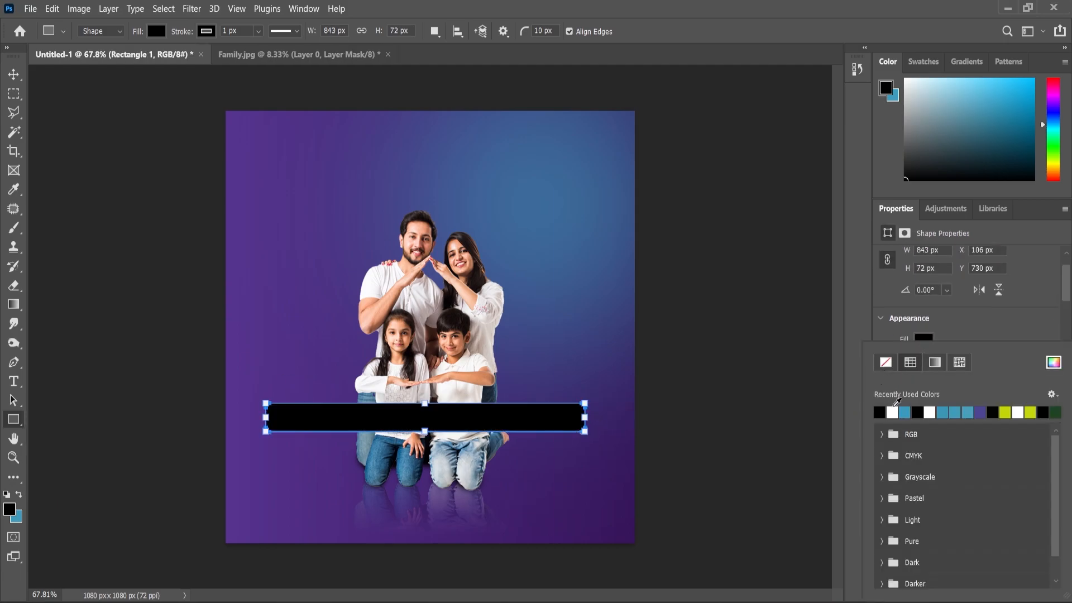
{"action": "left_click", "coordinate": [879, 412]}
{"action": "left_click", "coordinate": [1014, 324]}
{"action": "left_click", "coordinate": [922, 362]}
{"action": "left_click", "coordinate": [884, 364]}
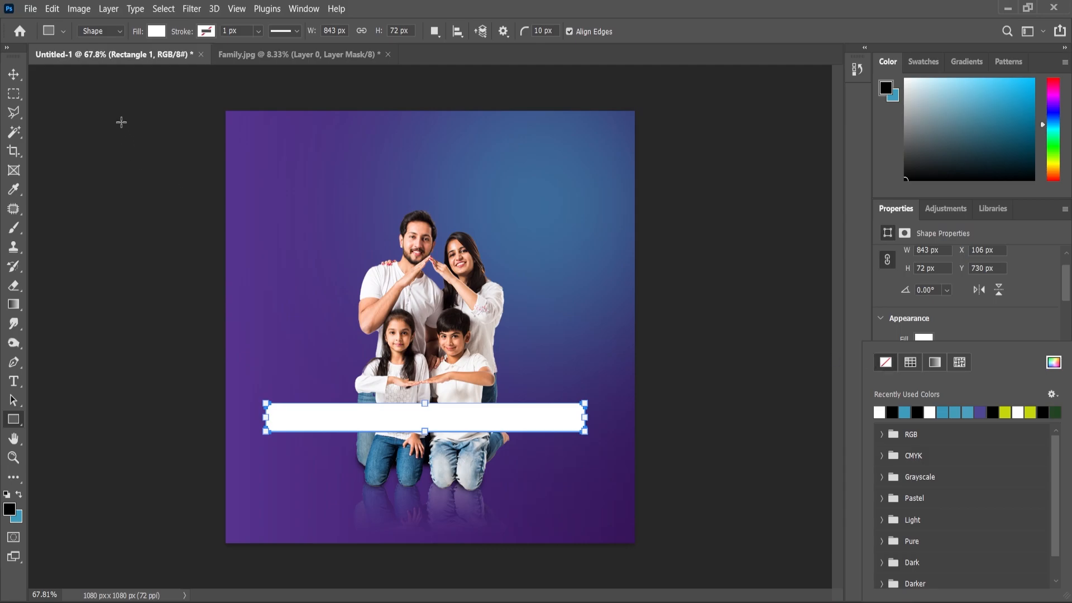
Step: Centre the white bar horizontally on the canvas
{"action": "left_click", "coordinate": [13, 78]}
{"action": "left_click", "coordinate": [14, 78]}
{"action": "key", "text": "ctrl+a"}
{"action": "left_click", "coordinate": [318, 31]}
{"action": "key", "text": "ctrl+d"}
{"action": "left_click", "coordinate": [726, 397]}
Step: Round the white bar's corners fully to 36 px so that it forms a pill shape
{"action": "scroll", "coordinate": [514, 385], "scroll_direction": "up", "scroll_amount": 4}
{"action": "left_click", "coordinate": [558, 428]}
{"action": "left_click_drag", "start_coordinate": [615, 437], "coordinate": [584, 431]}
{"action": "scroll", "coordinate": [550, 363], "scroll_direction": "down", "scroll_amount": 3}
{"action": "left_click", "coordinate": [720, 464]}
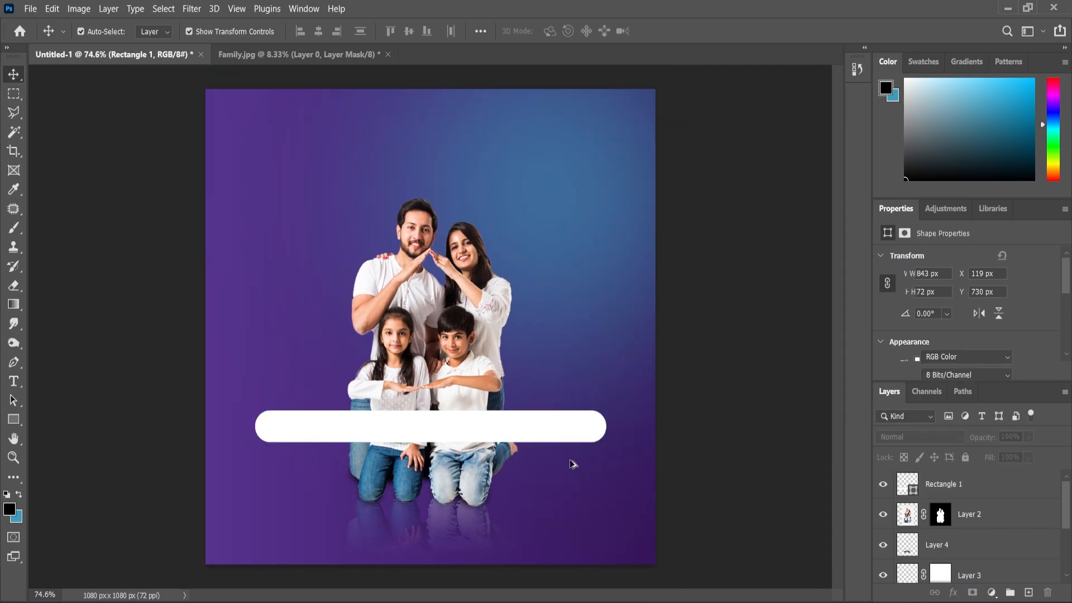
Step: Add a drop shadow to the white bar with 40% opacity, 1 px distance, 8% spread and 27 px size
{"action": "scroll", "coordinate": [503, 402], "scroll_direction": "up", "scroll_amount": 2}
{"action": "left_click", "coordinate": [520, 434]}
{"action": "left_click", "coordinate": [954, 593]}
{"action": "left_click", "coordinate": [967, 583]}
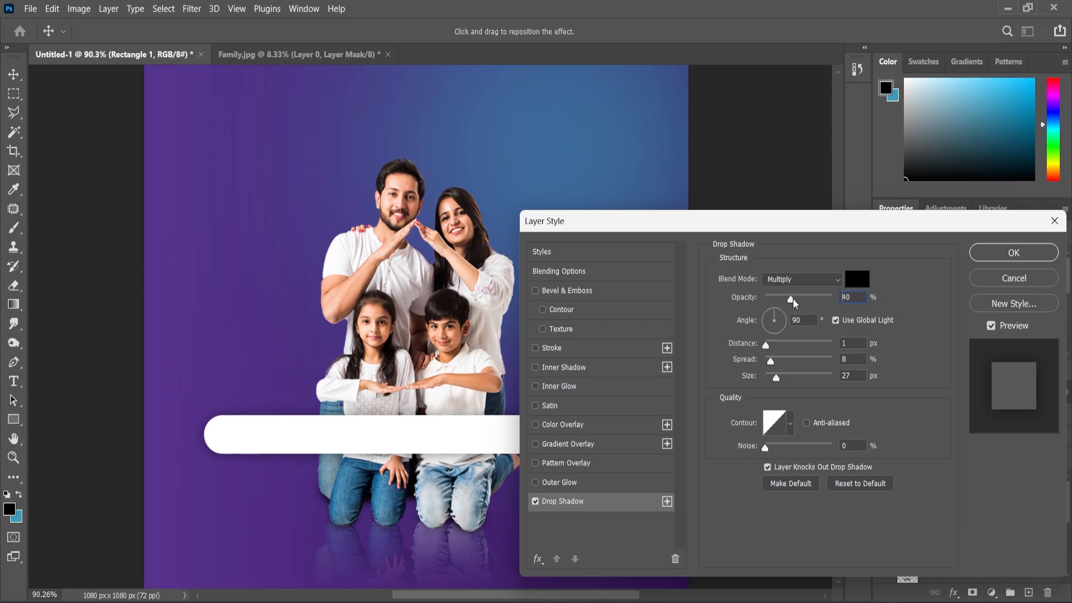
{"action": "left_click", "coordinate": [1013, 253]}
{"action": "scroll", "coordinate": [548, 411], "scroll_direction": "down", "scroll_amount": 2}
{"action": "scroll", "coordinate": [548, 411], "scroll_direction": "down", "scroll_amount": 1}
Step: Duplicate the white bar and set the copy's two left corner radii to 0 px
{"action": "left_click", "coordinate": [551, 425]}
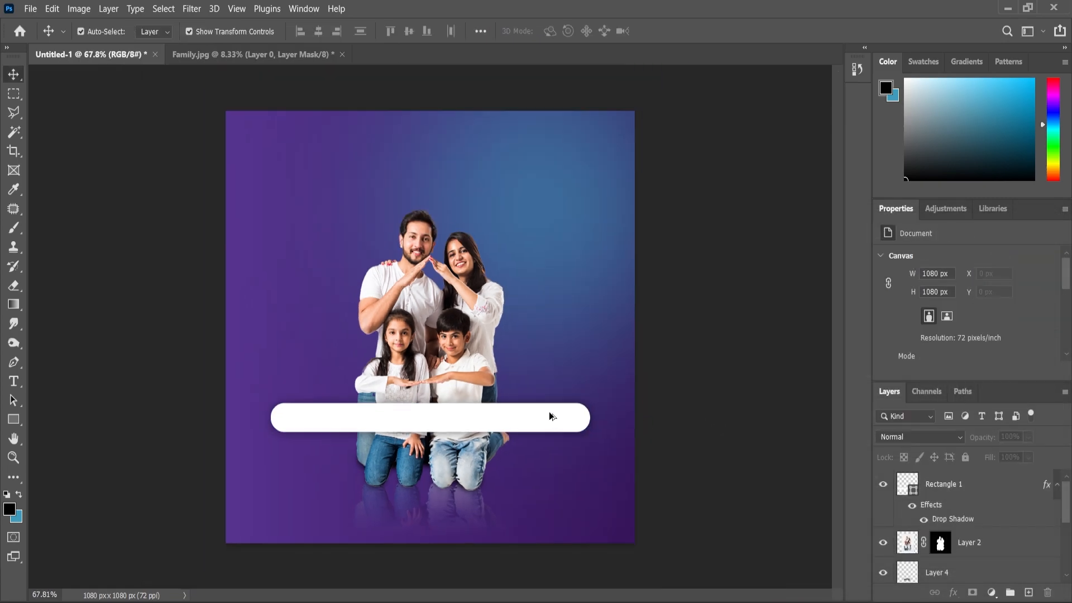
{"action": "key", "text": "ctrl+j"}
{"action": "scroll", "coordinate": [956, 338], "scroll_direction": "down", "scroll_amount": 4}
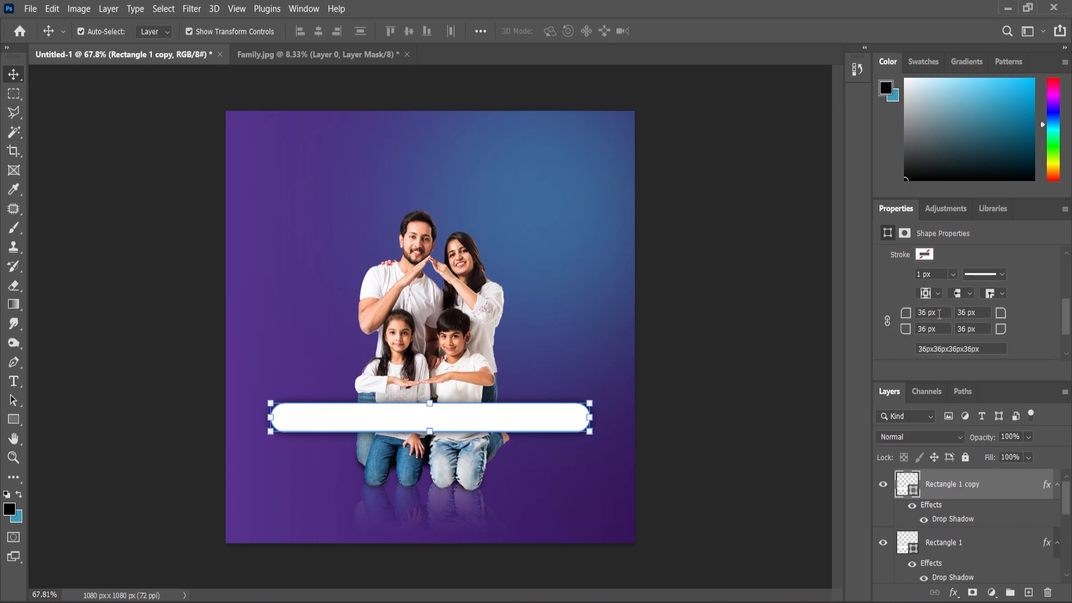
{"action": "left_click", "coordinate": [948, 329]}
{"action": "type", "text": "0"}
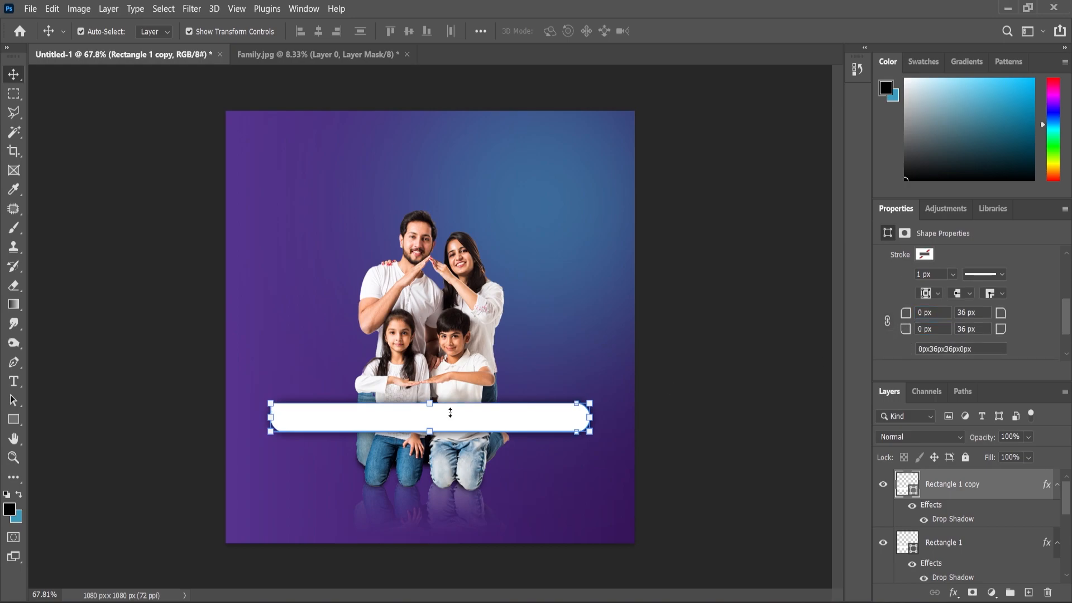
Step: Narrow the copy to 14% width at the bar's right end and shrink it slightly to leave a thin margin
{"action": "left_click_drag", "start_coordinate": [264, 423], "coordinate": [545, 427]}
{"action": "scroll", "coordinate": [602, 450], "scroll_direction": "up", "scroll_amount": 3}
{"action": "left_click", "coordinate": [16, 75]}
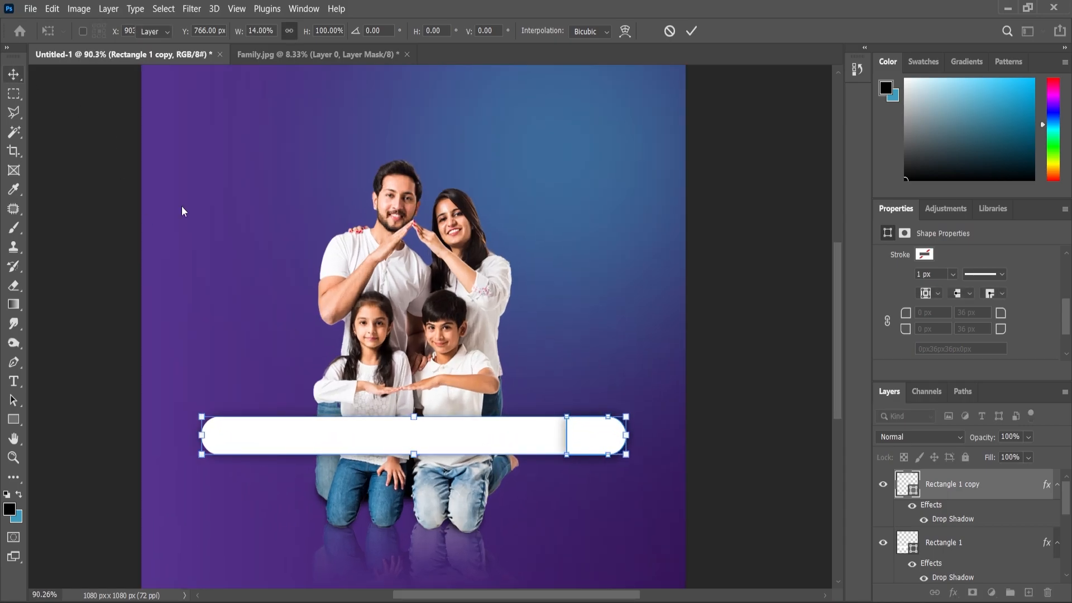
{"action": "scroll", "coordinate": [642, 441], "scroll_direction": "up", "scroll_amount": 7}
{"action": "scroll", "coordinate": [642, 443], "scroll_direction": "up", "scroll_amount": 2}
{"action": "key", "text": "ctrl+t"}
{"action": "left_click_drag", "start_coordinate": [677, 400], "coordinate": [676, 402]}
{"action": "key", "text": "Return"}
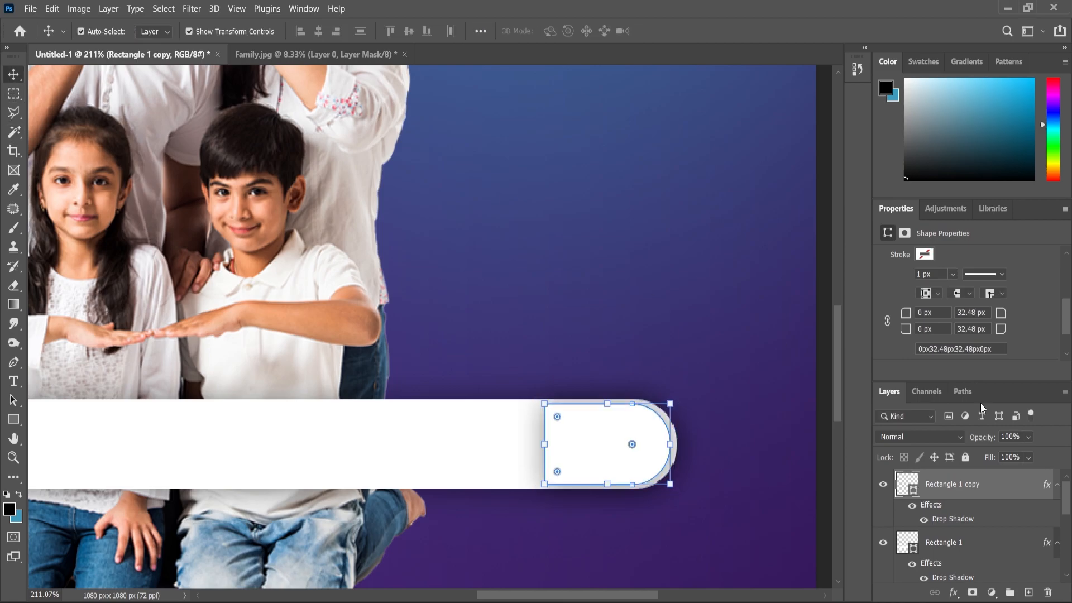
Step: Hide the drop shadow on the bar's end piece and fill it with the recently used purple
{"action": "left_click", "coordinate": [924, 520]}
{"action": "scroll", "coordinate": [1011, 314], "scroll_direction": "down", "scroll_amount": 2}
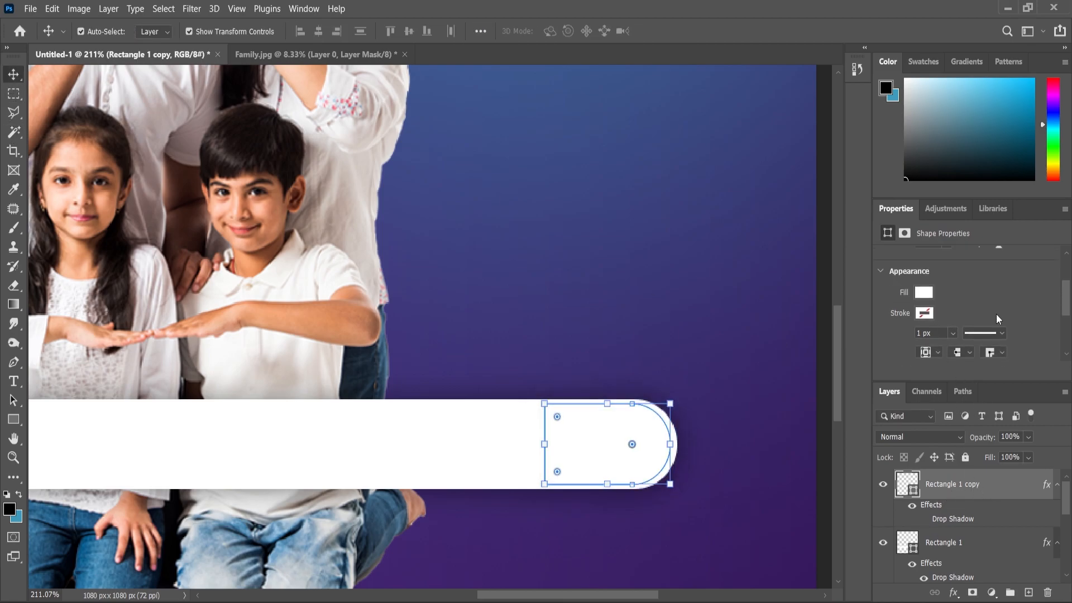
{"action": "left_click", "coordinate": [924, 292]}
{"action": "left_click", "coordinate": [981, 371]}
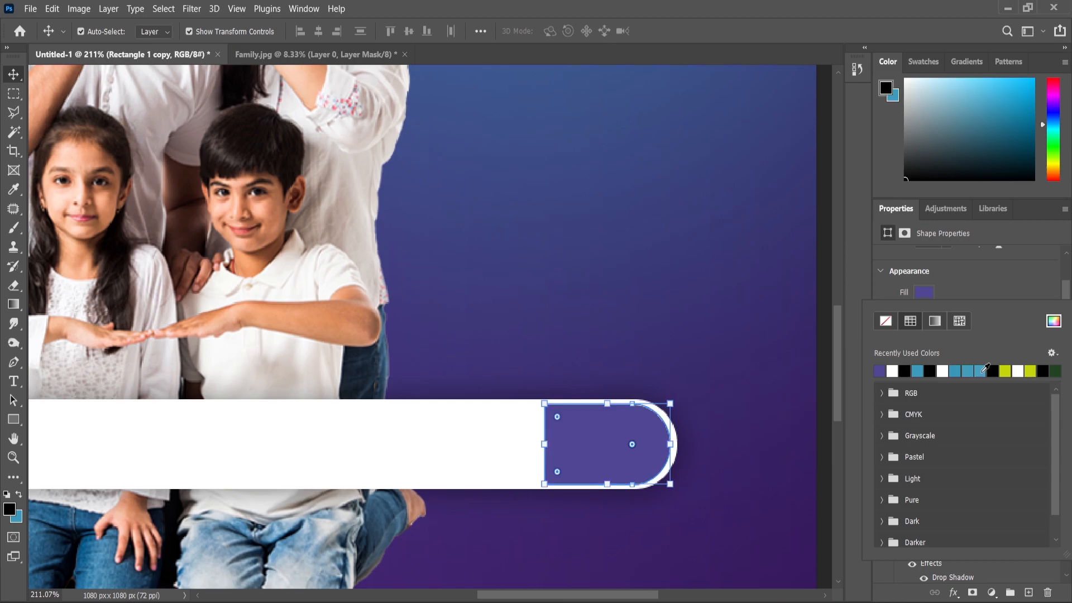
{"action": "left_click", "coordinate": [14, 76]}
{"action": "scroll", "coordinate": [501, 351], "scroll_direction": "down", "scroll_amount": 10}
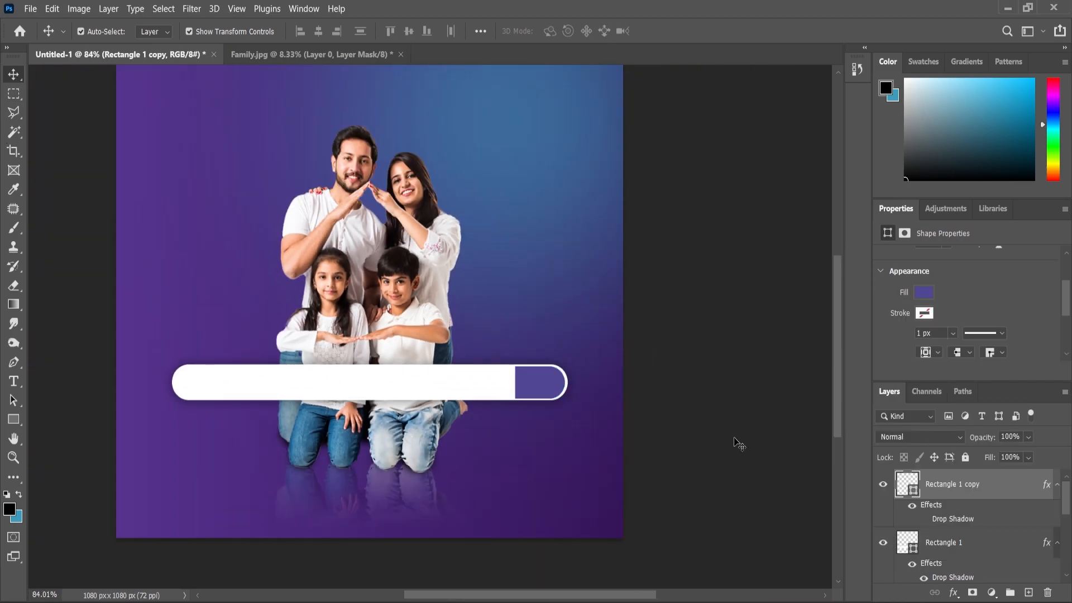
{"action": "left_click", "coordinate": [737, 442]}
{"action": "scroll", "coordinate": [505, 419], "scroll_direction": "down", "scroll_amount": 3}
{"action": "scroll", "coordinate": [505, 418], "scroll_direction": "up", "scroll_amount": 2}
{"action": "scroll", "coordinate": [506, 418], "scroll_direction": "down", "scroll_amount": 1}
{"action": "scroll", "coordinate": [505, 419], "scroll_direction": "down", "scroll_amount": 2}
{"action": "scroll", "coordinate": [558, 408], "scroll_direction": "up", "scroll_amount": 4}
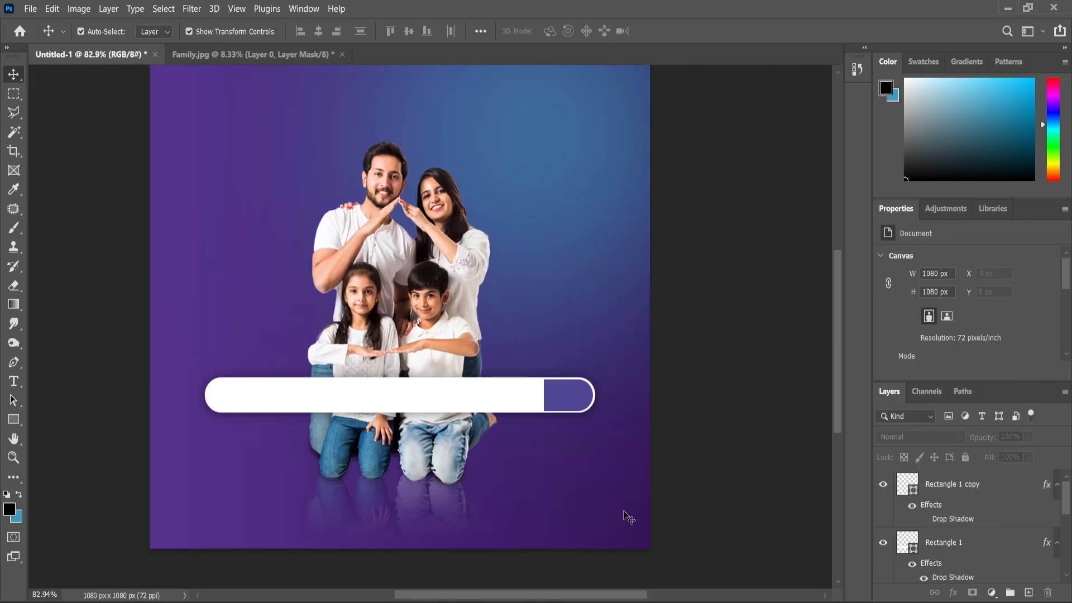
{"action": "scroll", "coordinate": [653, 575], "scroll_direction": "down", "scroll_amount": 2}
Step: Place the search.png icon from the file folder into the design and move it onto the purple end piece
{"action": "key", "text": "alt+Tab"}
{"action": "left_click_drag", "start_coordinate": [390, 148], "coordinate": [601, 458]}
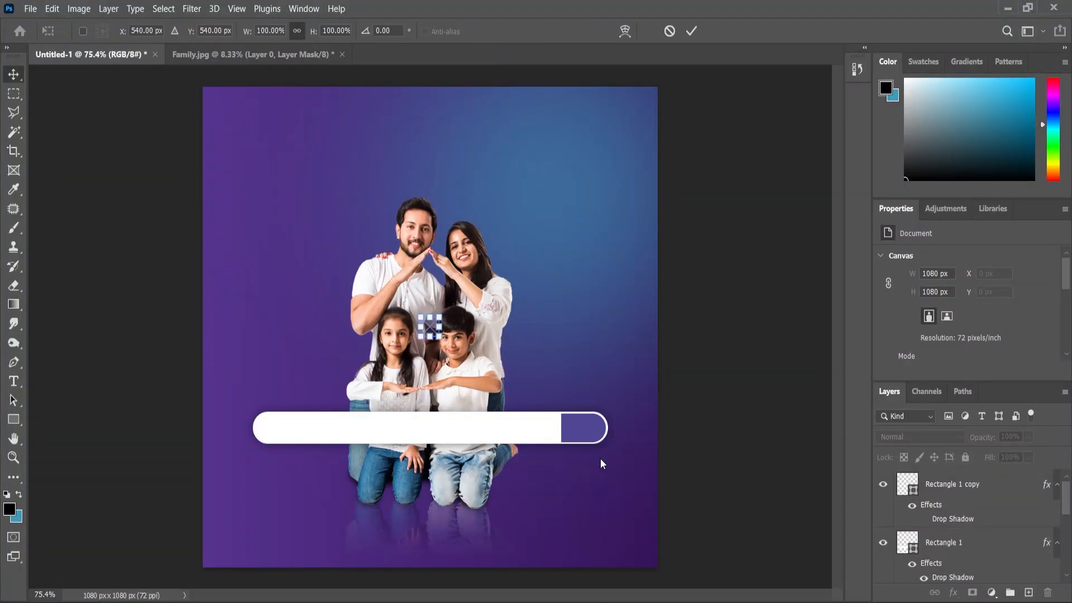
{"action": "scroll", "coordinate": [422, 327], "scroll_direction": "up", "scroll_amount": 5}
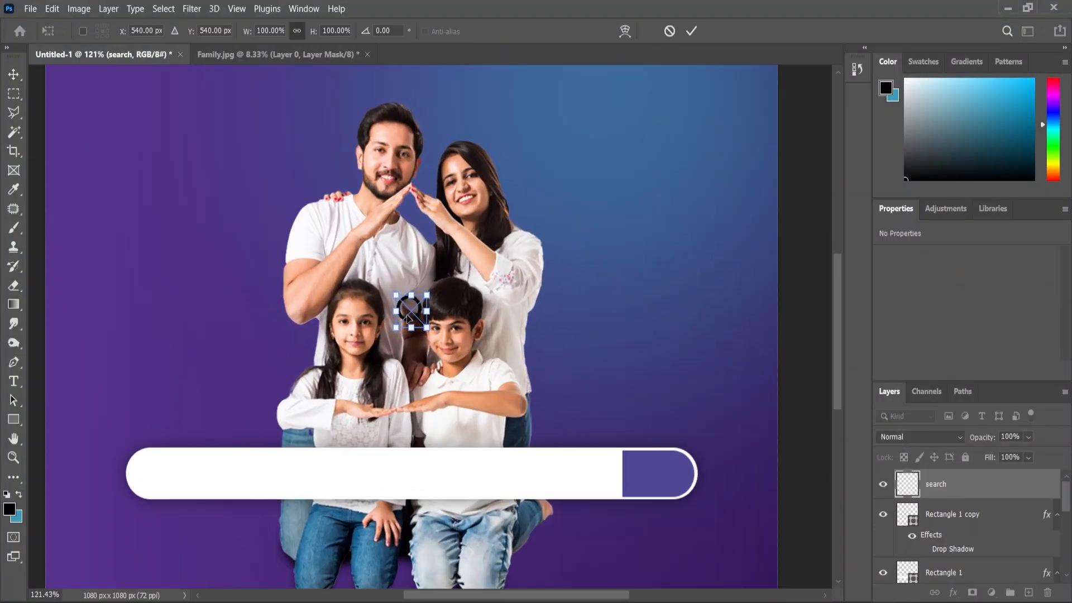
{"action": "left_click_drag", "start_coordinate": [411, 312], "coordinate": [657, 476]}
{"action": "key", "text": "Return"}
Step: Apply a white (ffffff) Color Overlay to the search icon
{"action": "scroll", "coordinate": [657, 475], "scroll_direction": "up", "scroll_amount": 4}
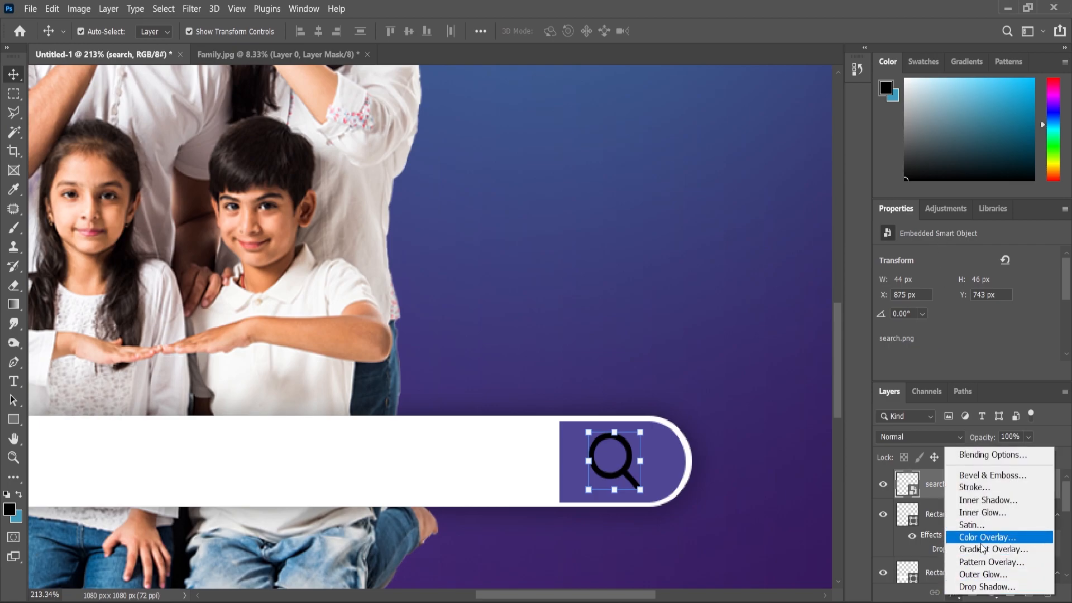
{"action": "left_click", "coordinate": [982, 537]}
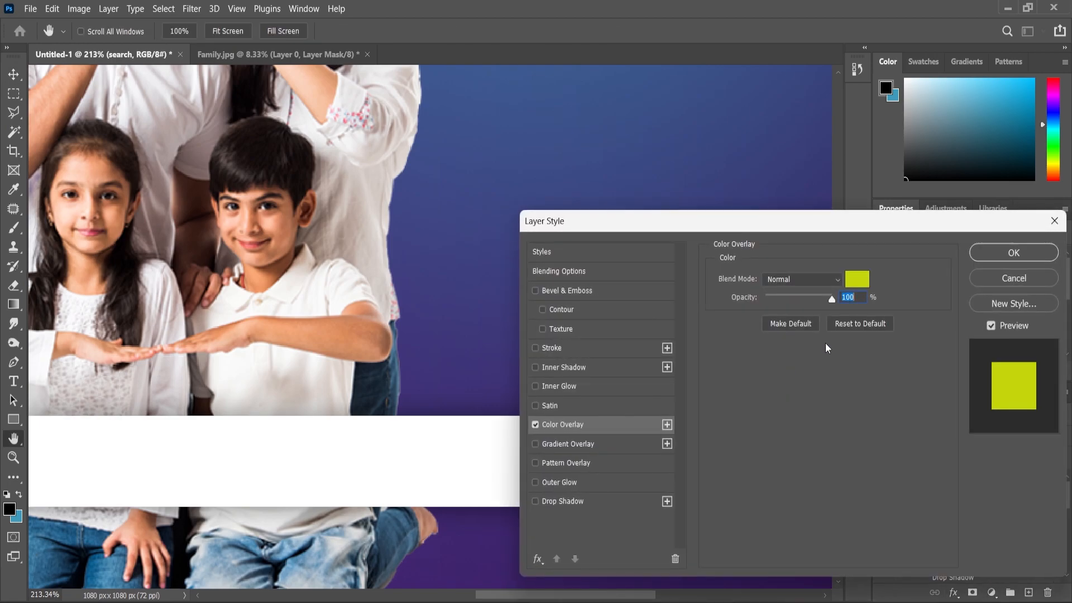
{"action": "left_click", "coordinate": [862, 285]}
{"action": "type", "text": "ffffff"}
{"action": "left_click", "coordinate": [849, 199]}
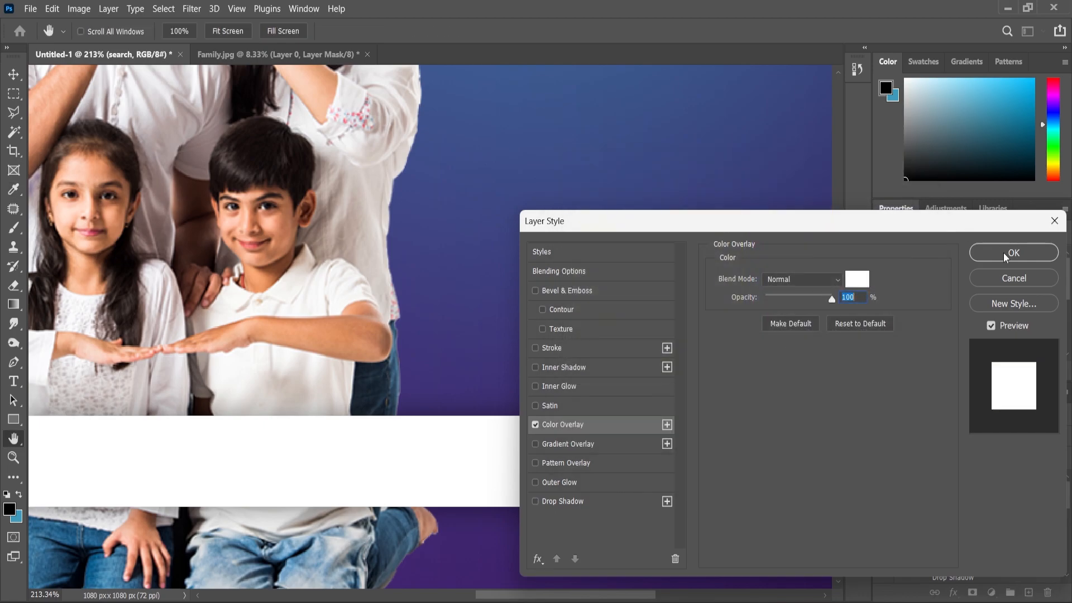
{"action": "left_click", "coordinate": [1013, 252]}
Step: Align the search icon to the centre of the purple end piece
{"action": "scroll", "coordinate": [673, 489], "scroll_direction": "up", "scroll_amount": 5}
{"action": "left_click", "coordinate": [694, 467], "text": "shift"}
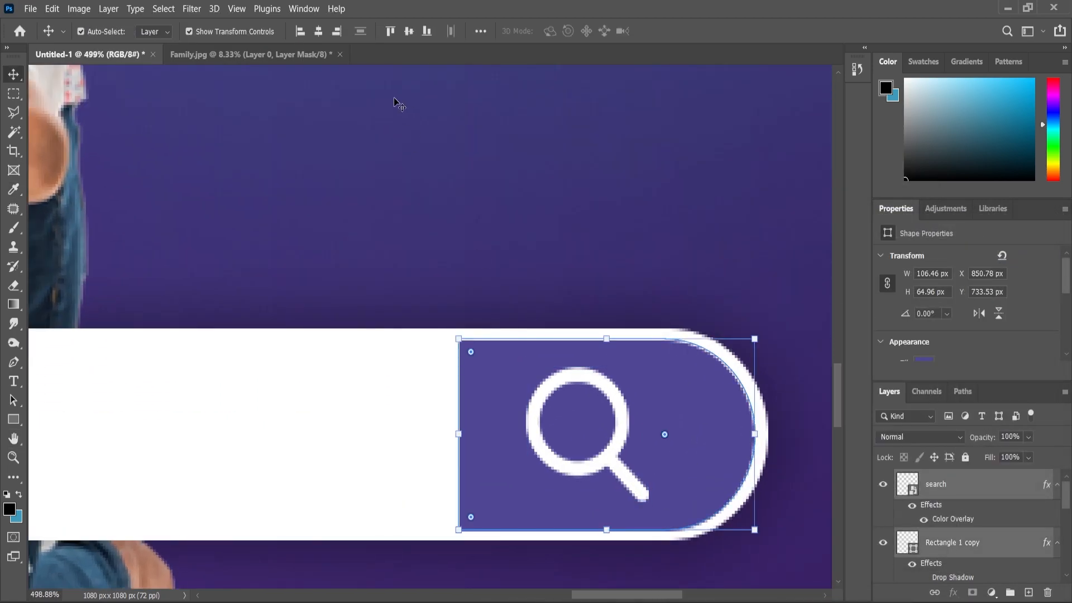
{"action": "scroll", "coordinate": [567, 239], "scroll_direction": "down", "scroll_amount": 8}
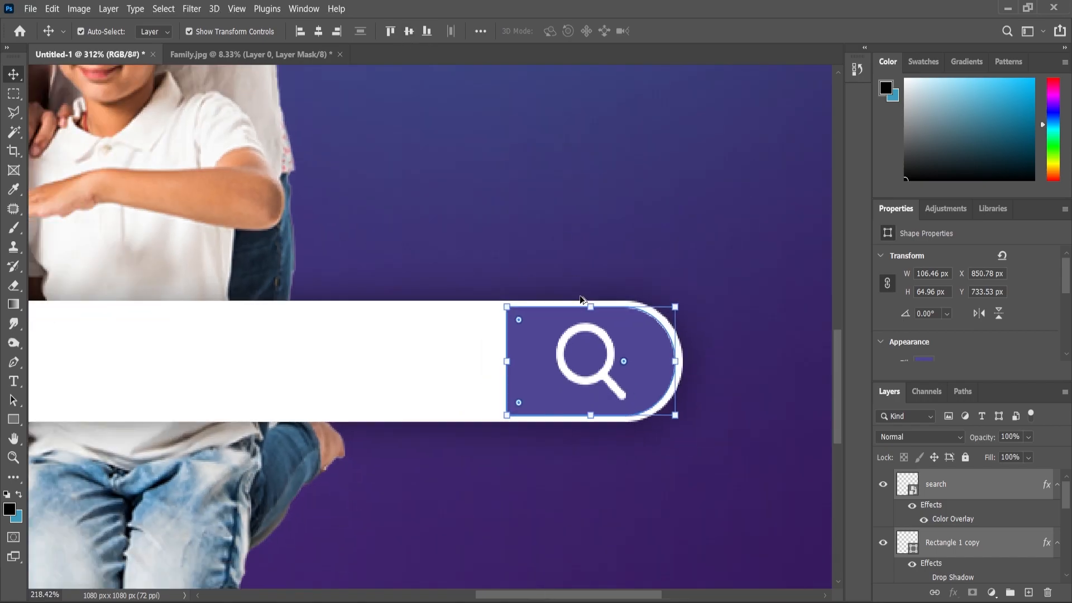
{"action": "left_click", "coordinate": [749, 402]}
{"action": "scroll", "coordinate": [725, 376], "scroll_direction": "down", "scroll_amount": 4}
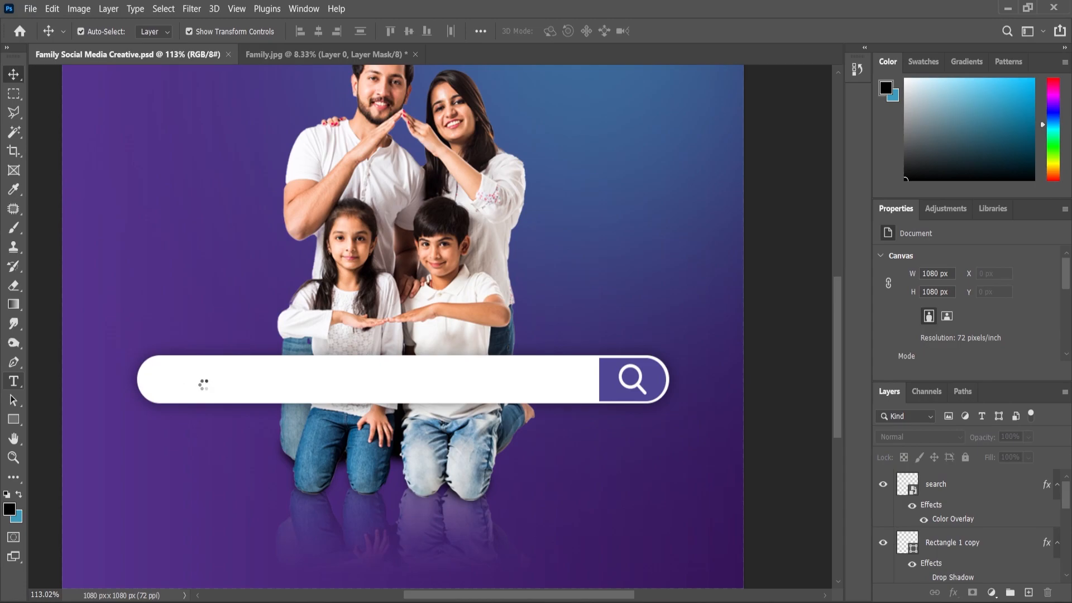
{"action": "left_click", "coordinate": [209, 375]}
{"action": "left_click", "coordinate": [210, 377]}
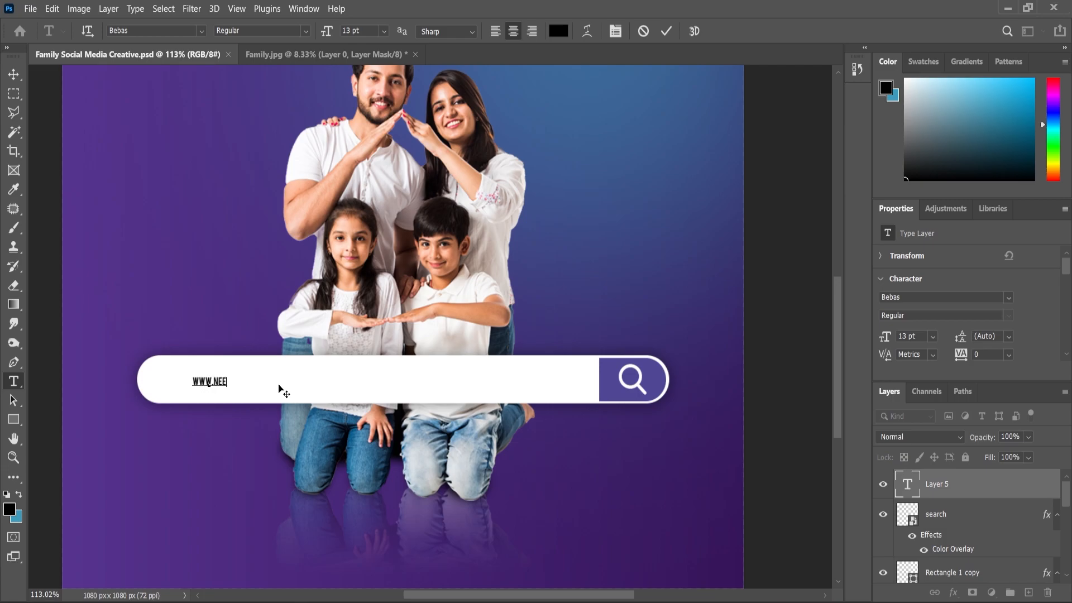
{"action": "type", "text": "WWW.NEETCREATIONZ.COM"}
Step: Set the web address text to Poppins Regular and turn off All Caps
{"action": "key", "text": "ctrl+a"}
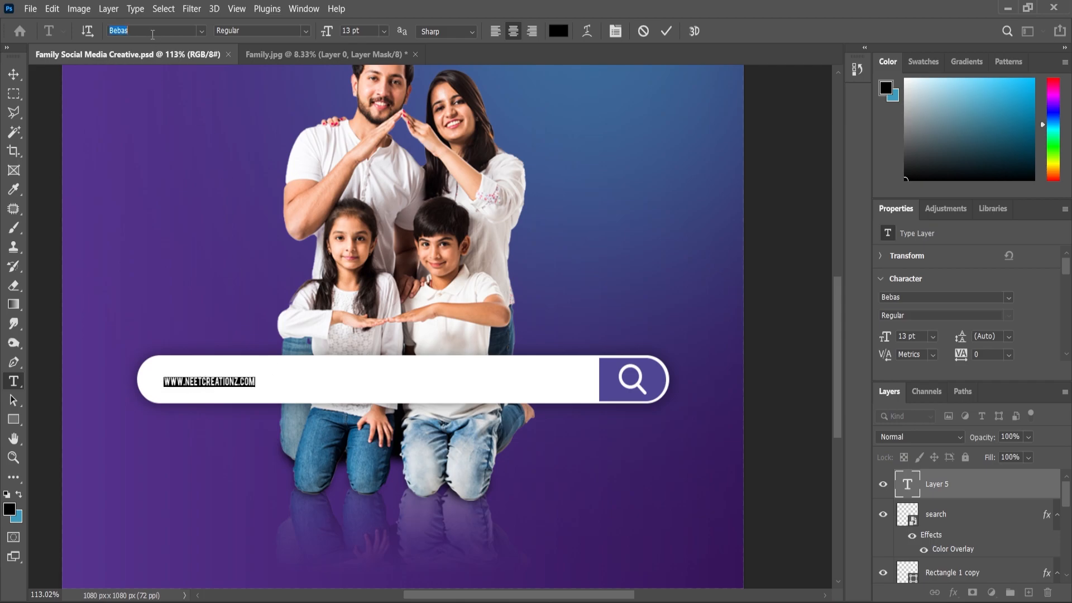
{"action": "left_click", "coordinate": [202, 31]}
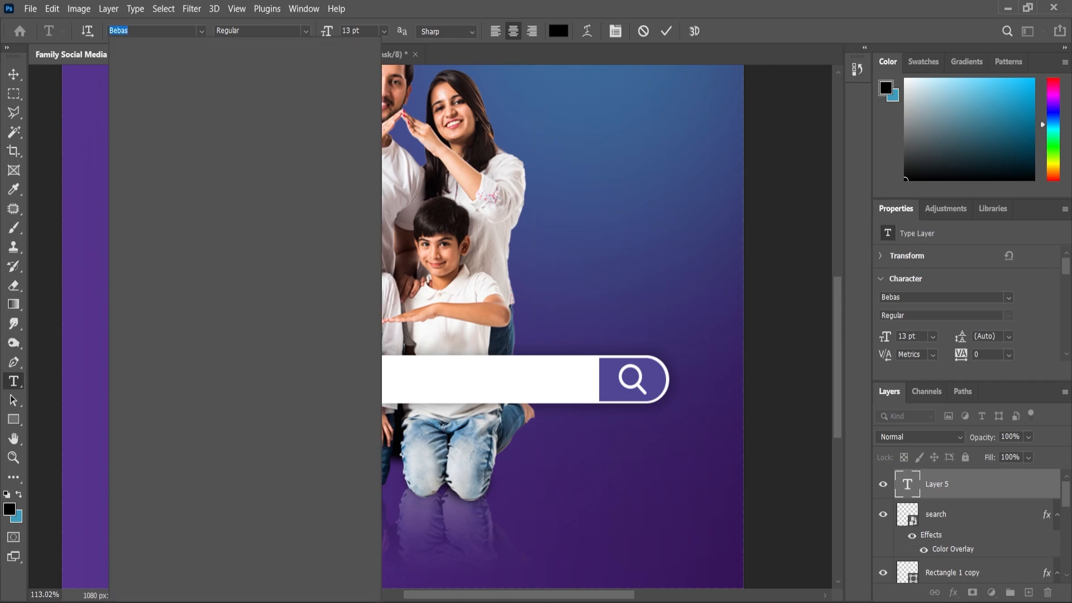
{"action": "type", "text": "pop"}
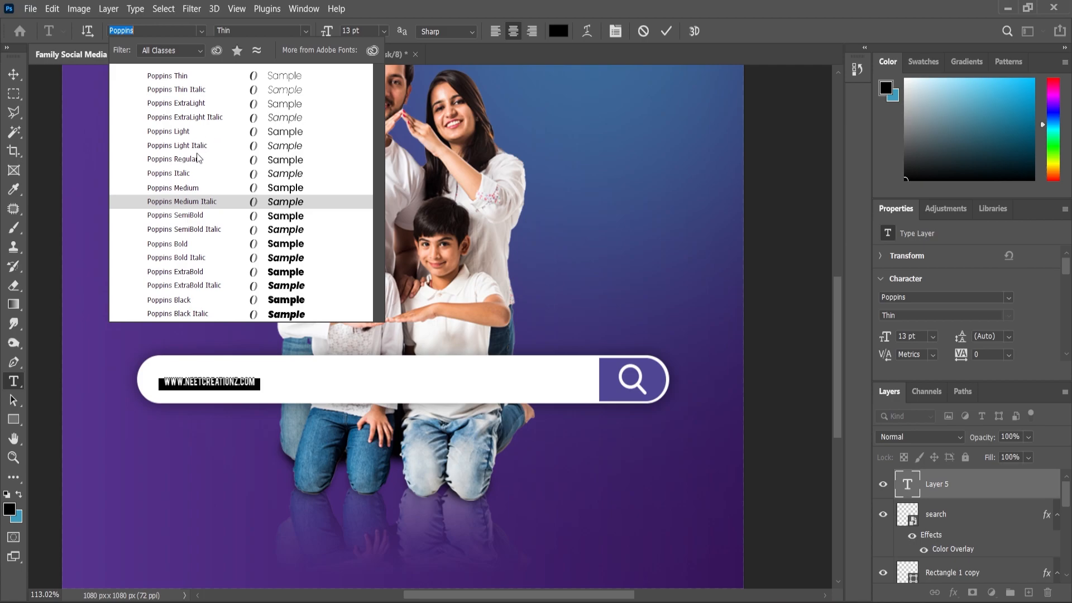
{"action": "left_click", "coordinate": [198, 159]}
{"action": "scroll", "coordinate": [972, 333], "scroll_direction": "down", "scroll_amount": 10}
{"action": "left_click", "coordinate": [893, 315]}
{"action": "left_click", "coordinate": [13, 74]}
Step: Enlarge the web address text and align it vertically to the middle of the white search bar
{"action": "left_click_drag", "start_coordinate": [258, 380], "coordinate": [367, 372]}
{"action": "key", "text": "Return"}
{"action": "left_click", "coordinate": [467, 376], "text": "shift"}
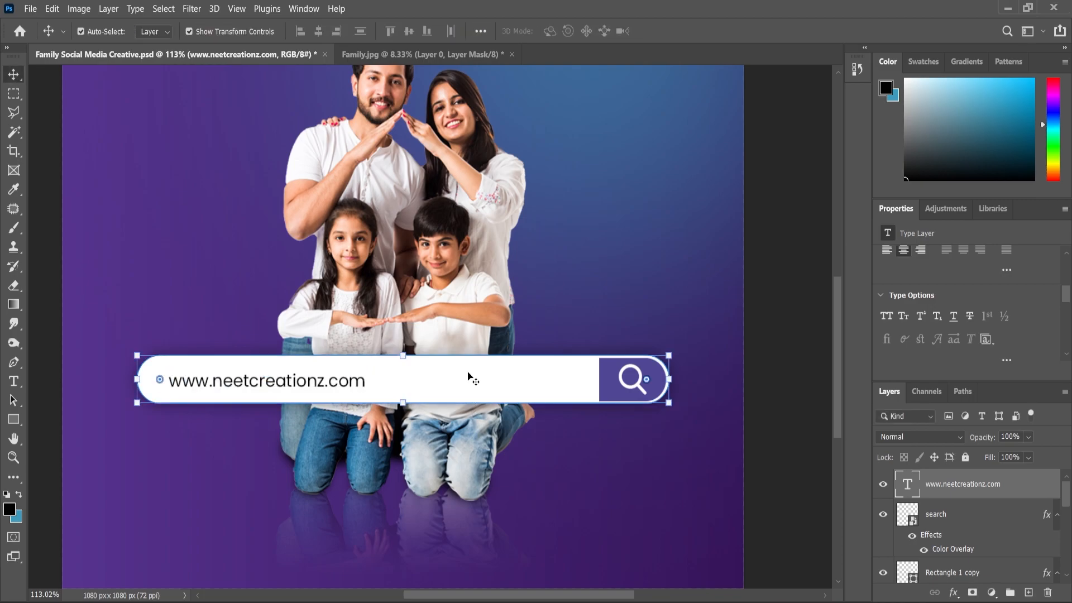
{"action": "left_click", "coordinate": [414, 33]}
{"action": "scroll", "coordinate": [682, 390], "scroll_direction": "down", "scroll_amount": 3}
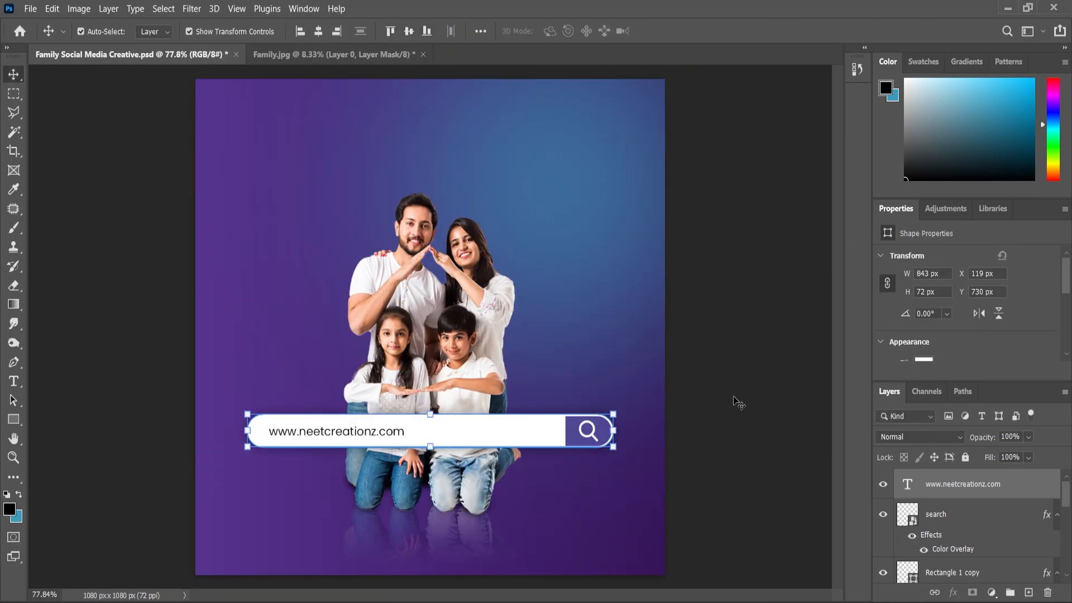
Step: Change the font weight of the web address text in the search bar to Poppins Medium
{"action": "left_click", "coordinate": [682, 390]}
{"action": "scroll", "coordinate": [427, 468], "scroll_direction": "up", "scroll_amount": 2}
{"action": "scroll", "coordinate": [428, 468], "scroll_direction": "up", "scroll_amount": 2}
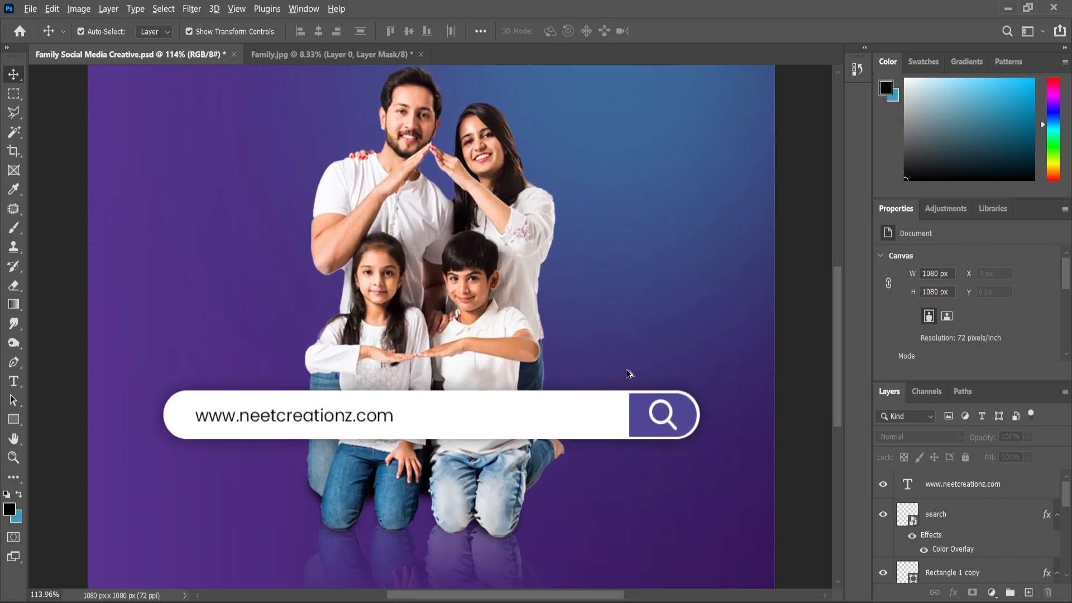
{"action": "scroll", "coordinate": [635, 371], "scroll_direction": "down", "scroll_amount": 3}
{"action": "scroll", "coordinate": [489, 517], "scroll_direction": "up", "scroll_amount": 3}
{"action": "key", "text": "t"}
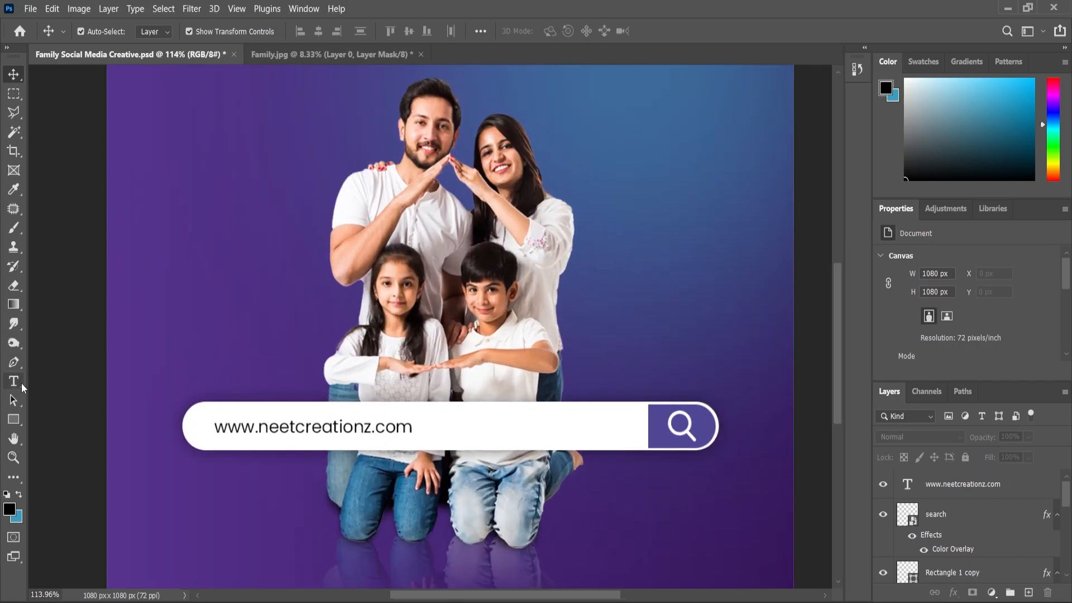
{"action": "left_click", "coordinate": [271, 429]}
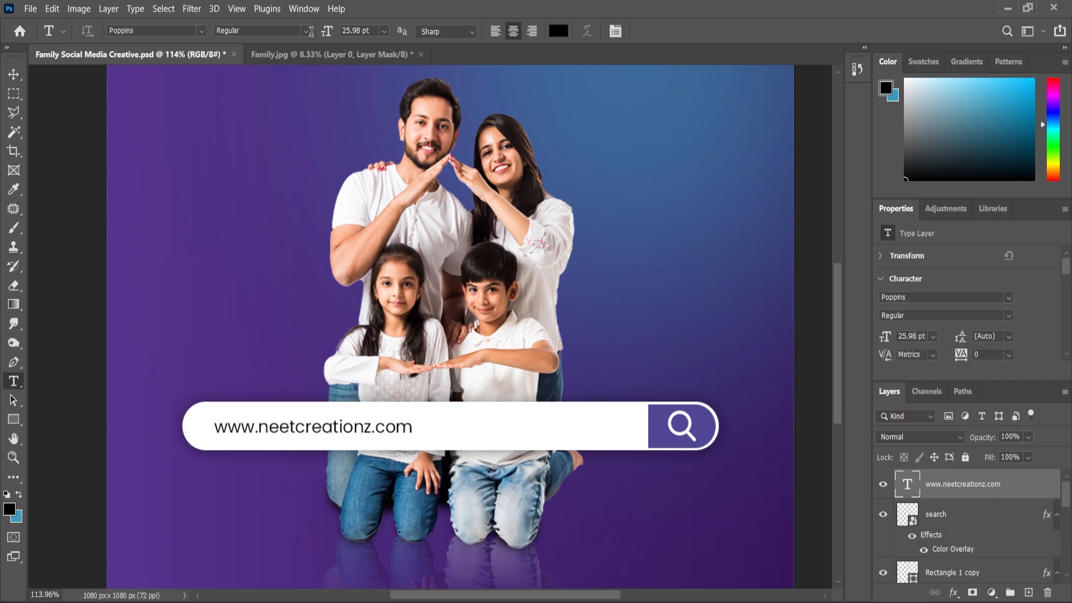
{"action": "left_click", "coordinate": [263, 31]}
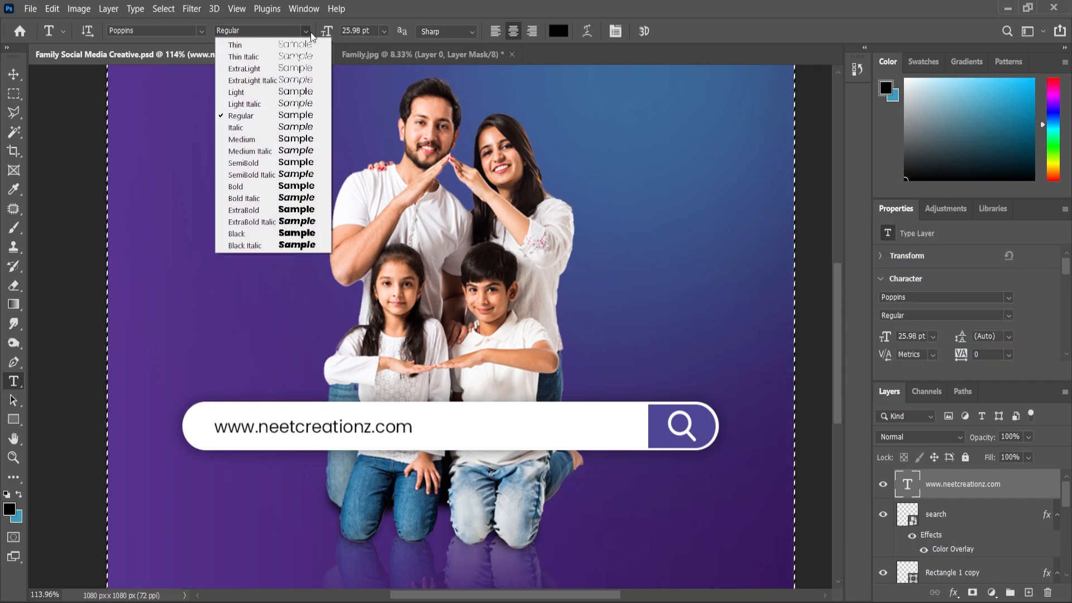
{"action": "left_click", "coordinate": [342, 94]}
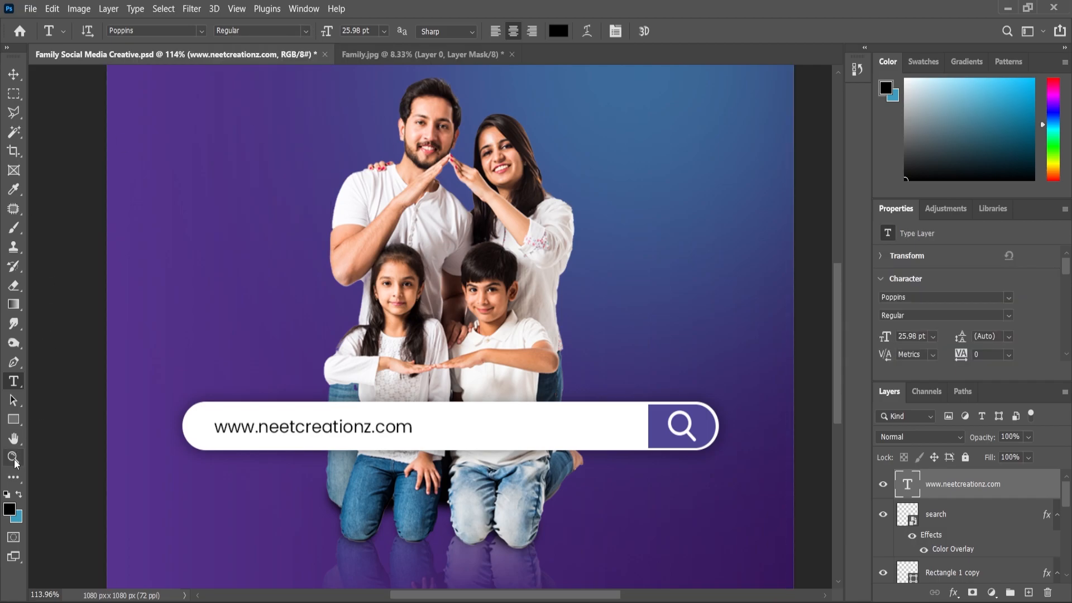
{"action": "key", "text": "ctrl+a"}
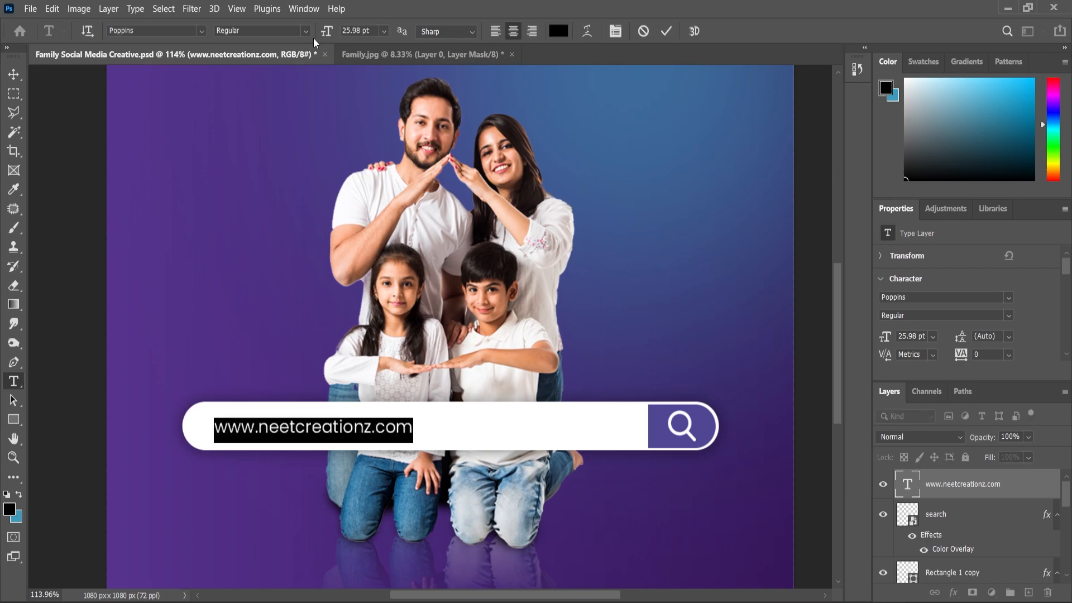
{"action": "left_click", "coordinate": [262, 31]}
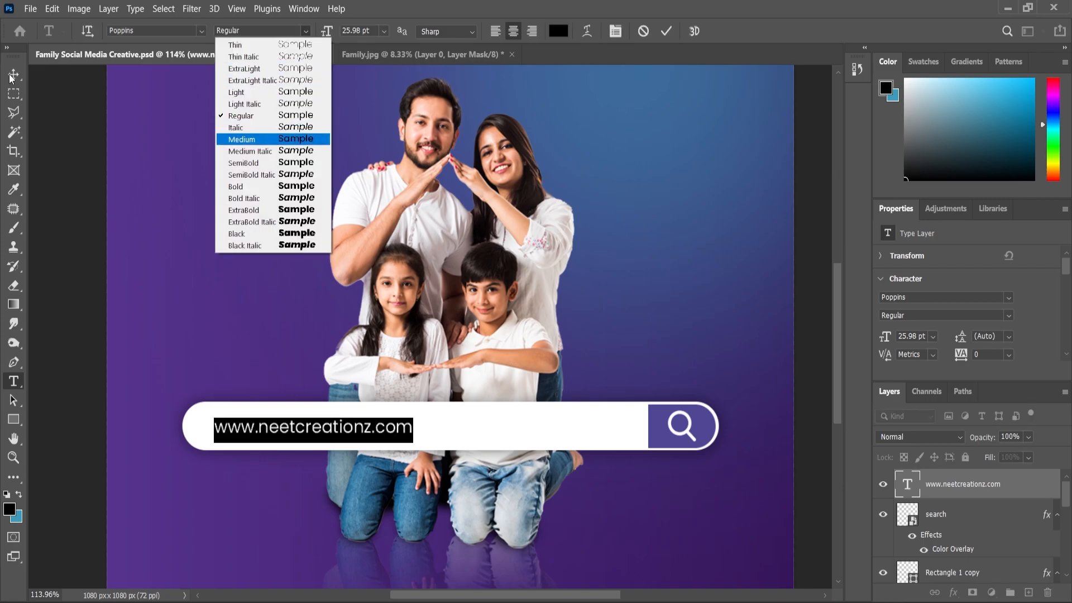
{"action": "left_click", "coordinate": [242, 139]}
{"action": "left_click", "coordinate": [9, 77]}
{"action": "scroll", "coordinate": [305, 311], "scroll_direction": "down", "scroll_amount": 3}
{"action": "left_click", "coordinate": [117, 365]}
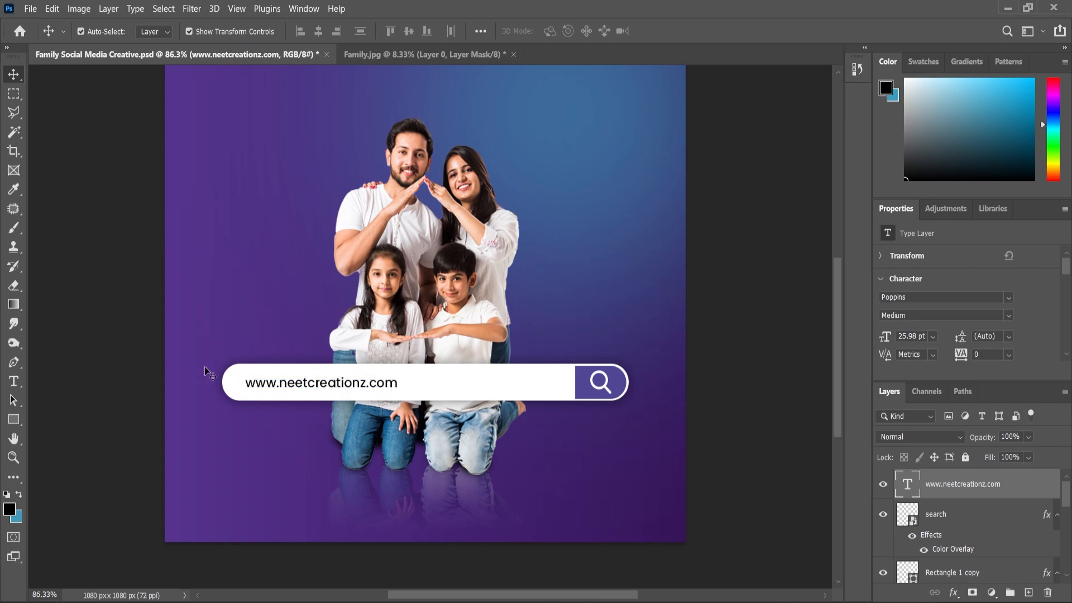
Step: Duplicate the web address text layer and place the copy near the top of the design, above the family
{"action": "left_click", "coordinate": [305, 378]}
{"action": "scroll", "coordinate": [305, 378], "scroll_direction": "down", "scroll_amount": 2}
{"action": "left_click", "coordinate": [389, 426]}
{"action": "left_click_drag", "start_coordinate": [968, 486], "coordinate": [1030, 592]}
{"action": "left_click_drag", "start_coordinate": [369, 425], "coordinate": [453, 139]}
Step: Replace the wording of the copied text above the family with Neet Creationz Design
{"action": "double_click", "coordinate": [453, 136]}
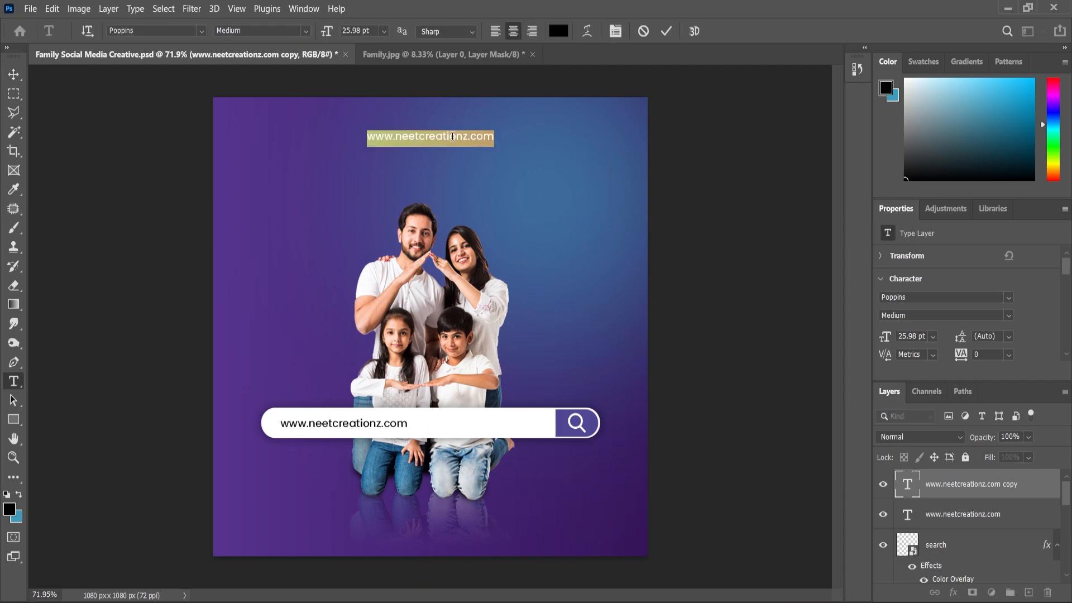
{"action": "type", "text": "Neet"}
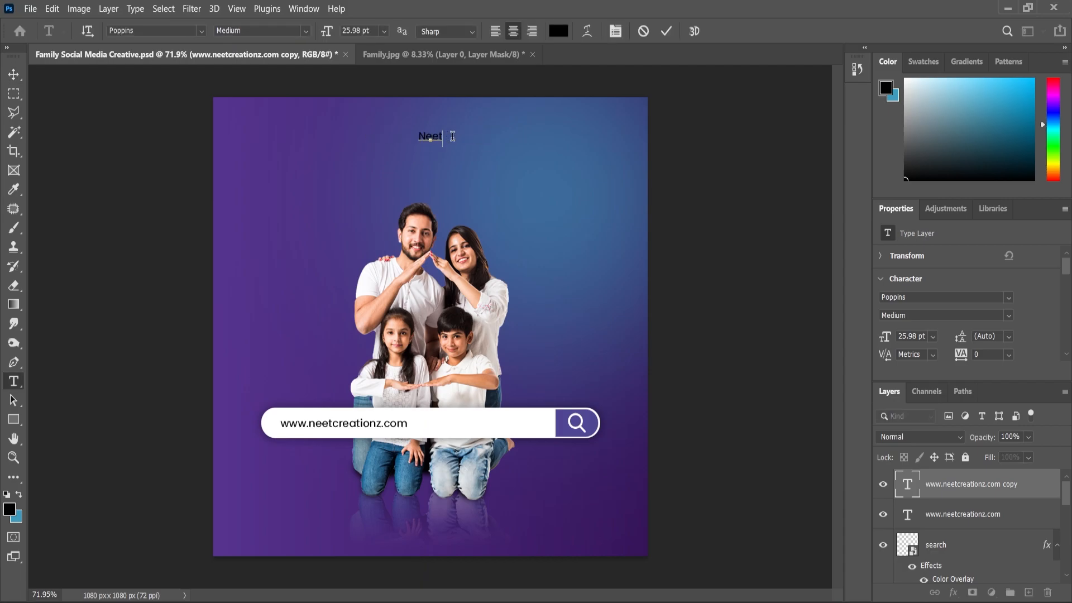
{"action": "type", "text": " Creationz Design"}
Step: Set the colour of the heading text above the family to white (ffffff)
{"action": "key", "text": "ctrl+a"}
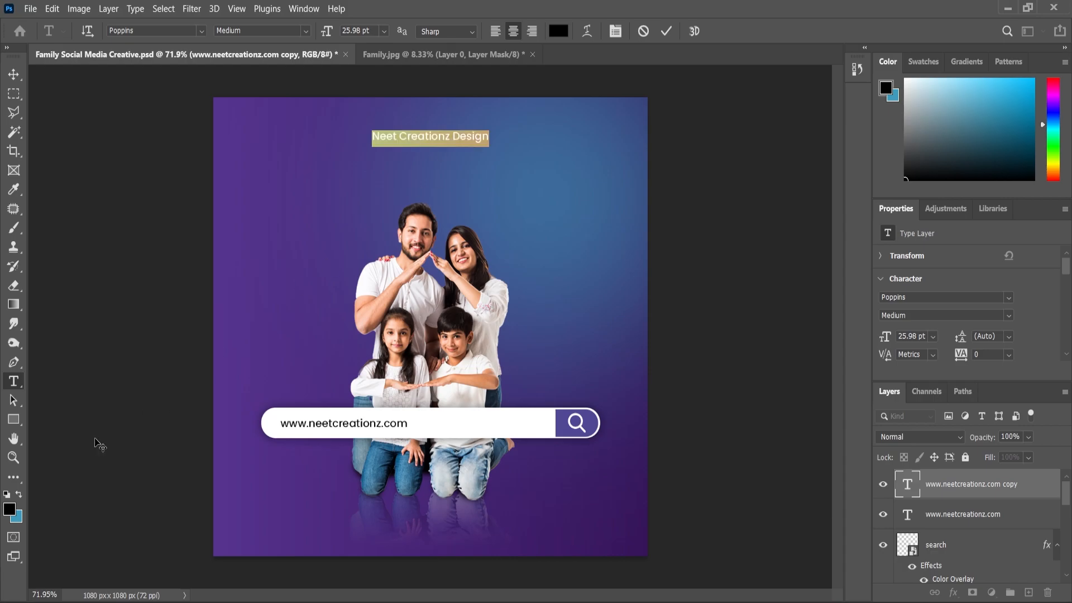
{"action": "left_click", "coordinate": [18, 514]}
{"action": "type", "text": "ffffff"}
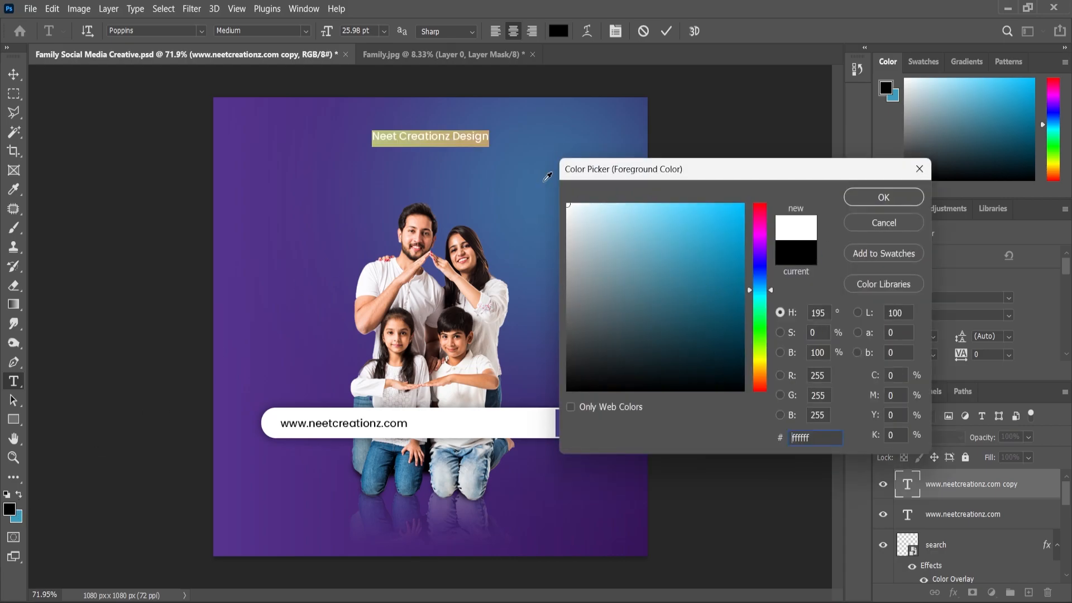
{"action": "left_click", "coordinate": [863, 197]}
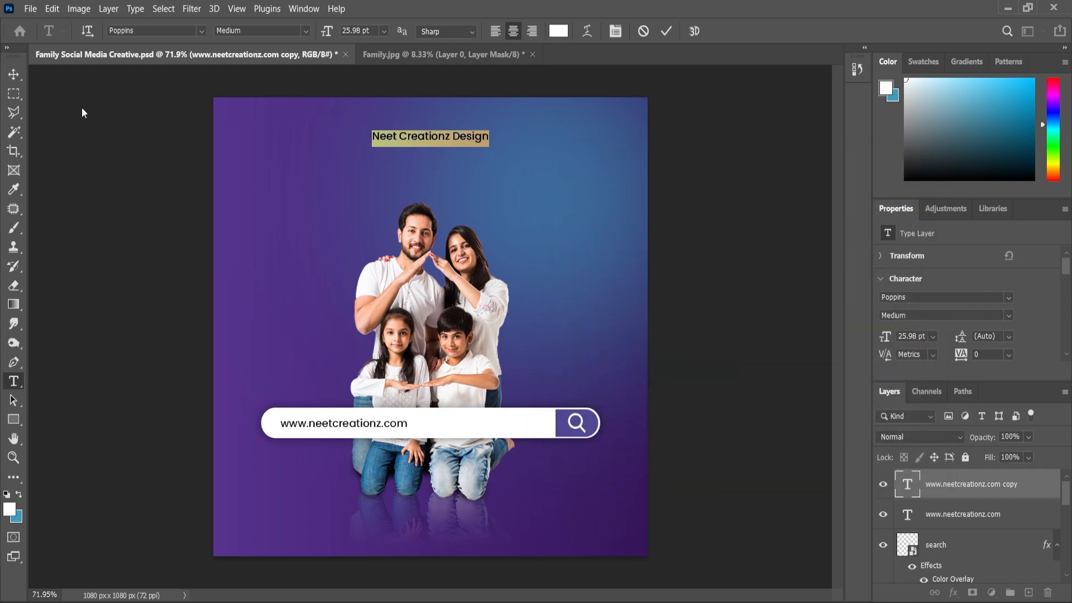
{"action": "left_click", "coordinate": [13, 77]}
Step: Centre the heading text horizontally on the canvas and clear the selection
{"action": "key", "text": "ctrl+a"}
{"action": "left_click", "coordinate": [321, 32]}
{"action": "key", "text": "ctrl+d"}
{"action": "left_click", "coordinate": [169, 182]}
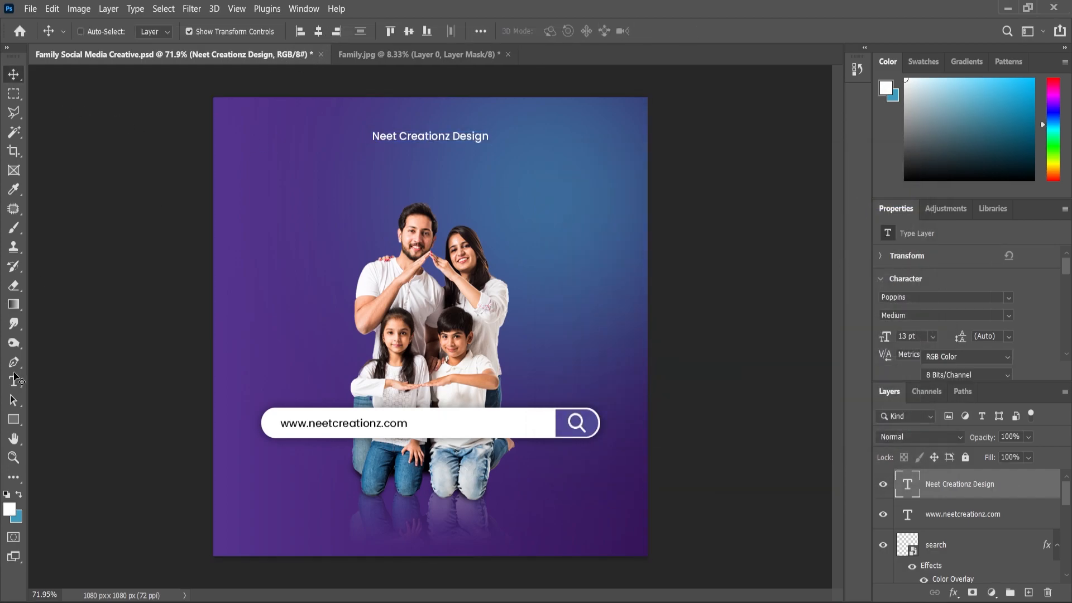
Step: Turn on All Caps for the whole Neet Creationz Design heading
{"action": "key", "text": "t"}
{"action": "left_click", "coordinate": [434, 135]}
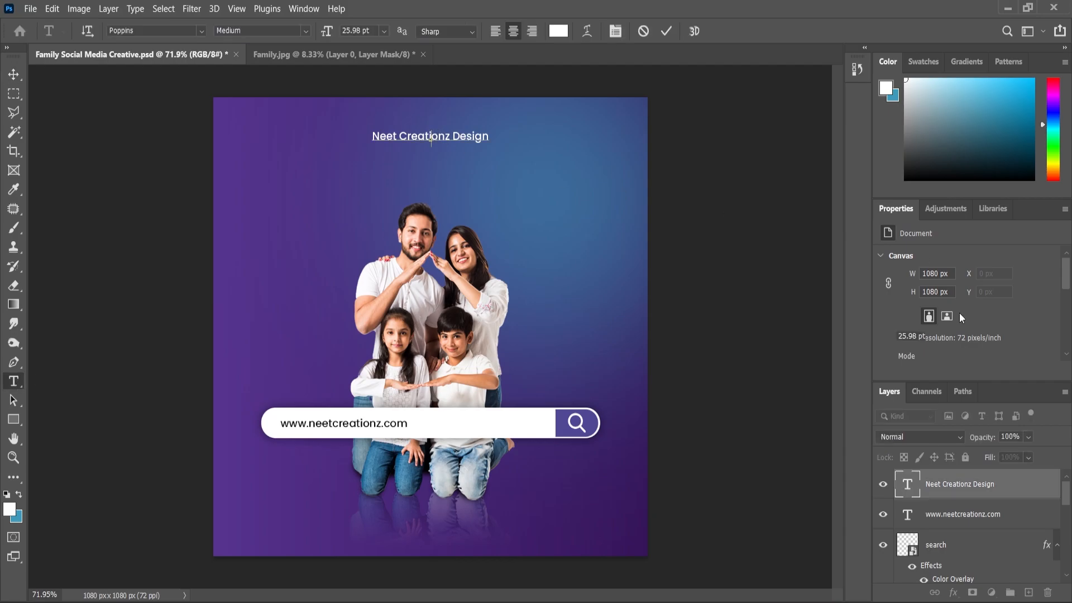
{"action": "key", "text": "ctrl+a"}
{"action": "scroll", "coordinate": [925, 332], "scroll_direction": "down", "scroll_amount": 3}
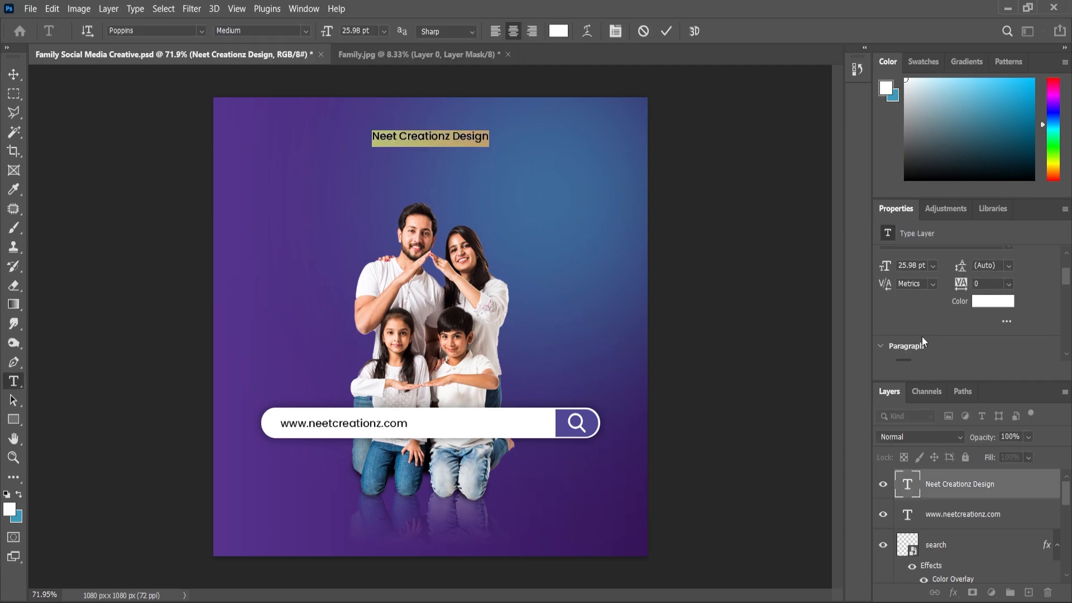
{"action": "scroll", "coordinate": [923, 336], "scroll_direction": "down", "scroll_amount": 4}
{"action": "left_click", "coordinate": [888, 351]}
{"action": "scroll", "coordinate": [1010, 308], "scroll_direction": "up", "scroll_amount": 4}
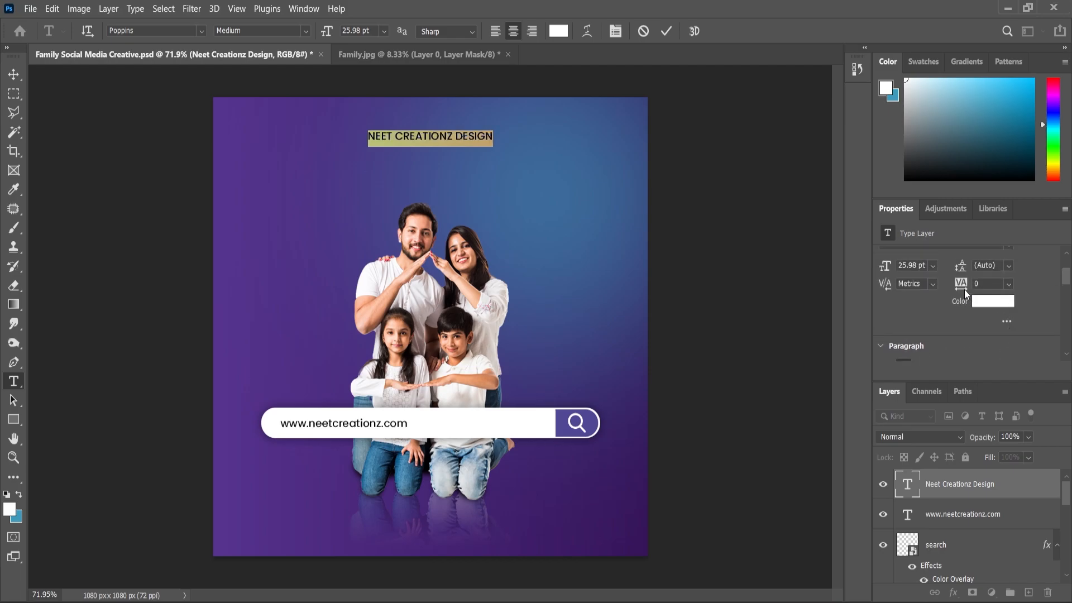
Step: Set the letter tracking of the heading text to 100
{"action": "left_click_drag", "start_coordinate": [965, 287], "coordinate": [968, 287]}
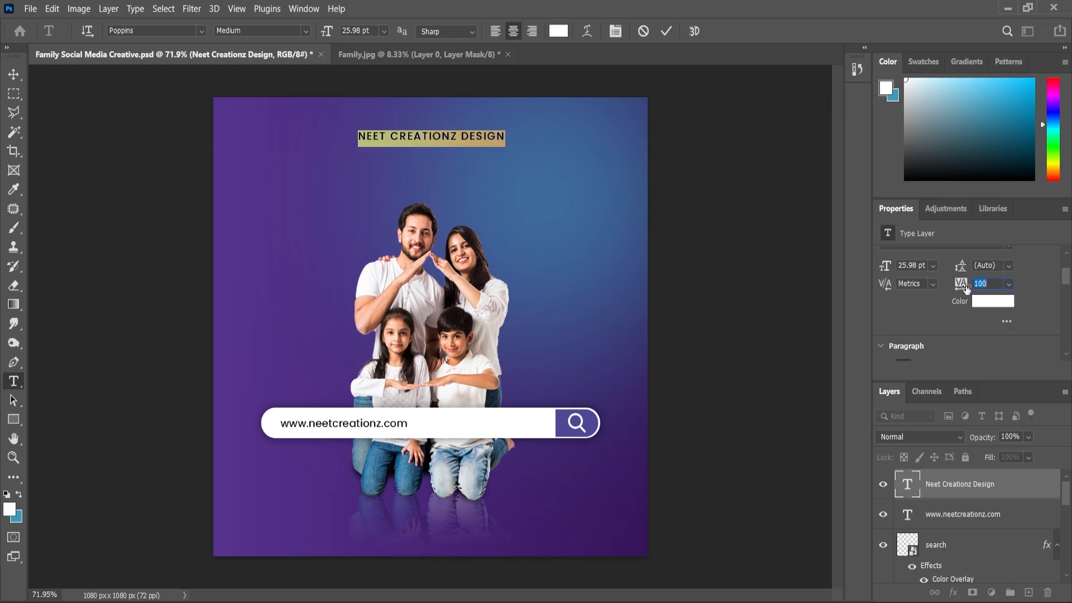
{"action": "left_click", "coordinate": [13, 75]}
{"action": "left_click", "coordinate": [500, 236]}
Step: Scale the heading text down about its centre to about 96%, giving a size of 24.9 pt
{"action": "scroll", "coordinate": [499, 235], "scroll_direction": "up", "scroll_amount": 1}
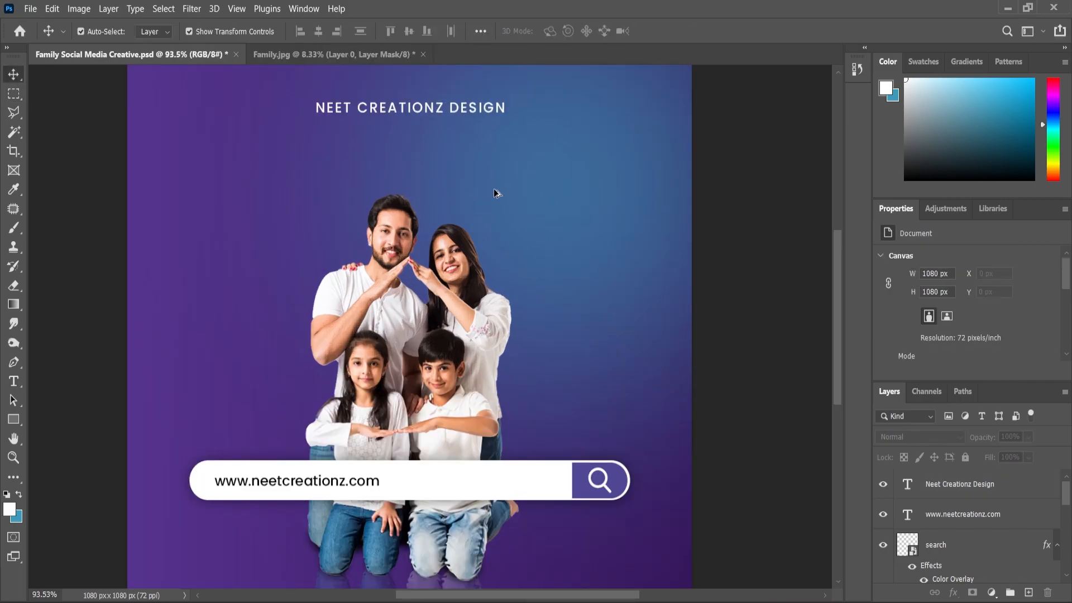
{"action": "scroll", "coordinate": [497, 168], "scroll_direction": "up", "scroll_amount": 3}
{"action": "scroll", "coordinate": [474, 206], "scroll_direction": "up", "scroll_amount": 3}
{"action": "scroll", "coordinate": [503, 210], "scroll_direction": "up", "scroll_amount": 1}
{"action": "left_click", "coordinate": [530, 212]}
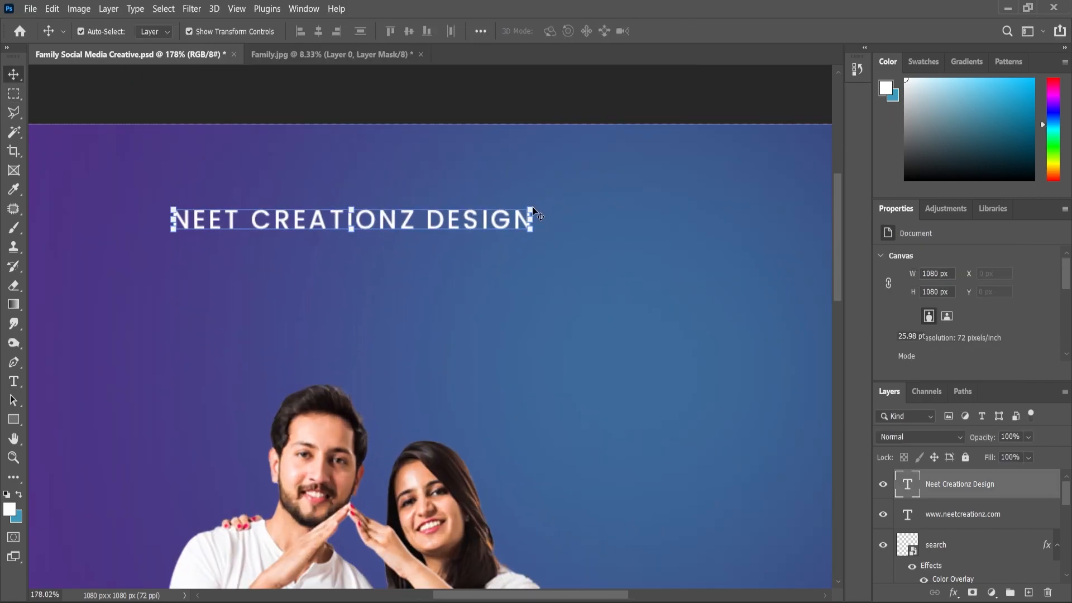
{"action": "left_click_drag", "start_coordinate": [531, 208], "coordinate": [527, 207]}
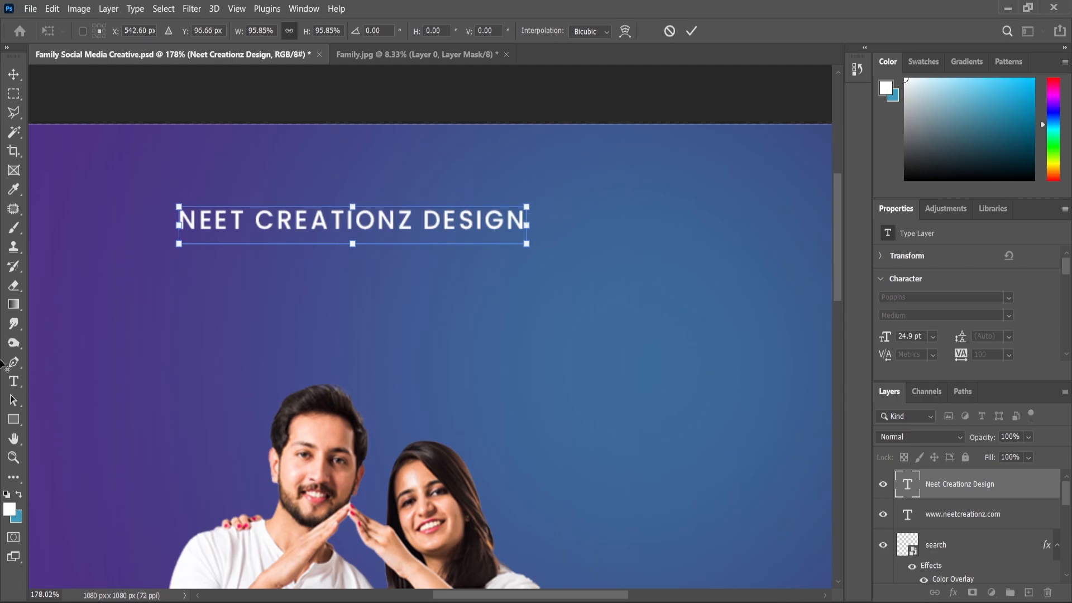
Step: Change the font weight of the heading text to Poppins Regular
{"action": "left_click", "coordinate": [14, 383]}
{"action": "left_click", "coordinate": [257, 221]}
{"action": "key", "text": "ctrl+a"}
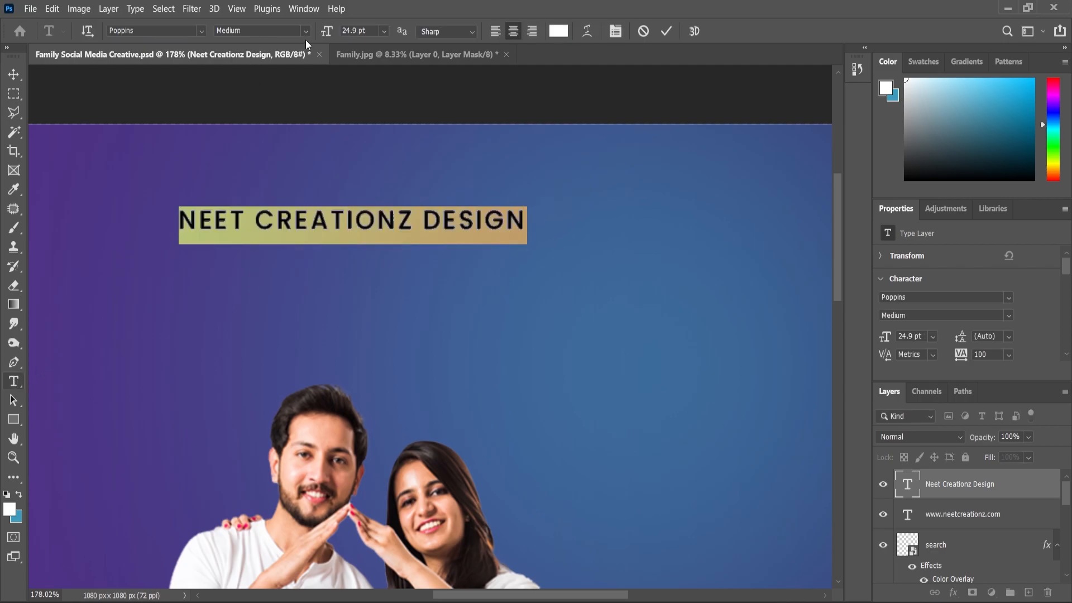
{"action": "left_click", "coordinate": [260, 30]}
{"action": "left_click", "coordinate": [252, 114]}
{"action": "left_click", "coordinate": [15, 76]}
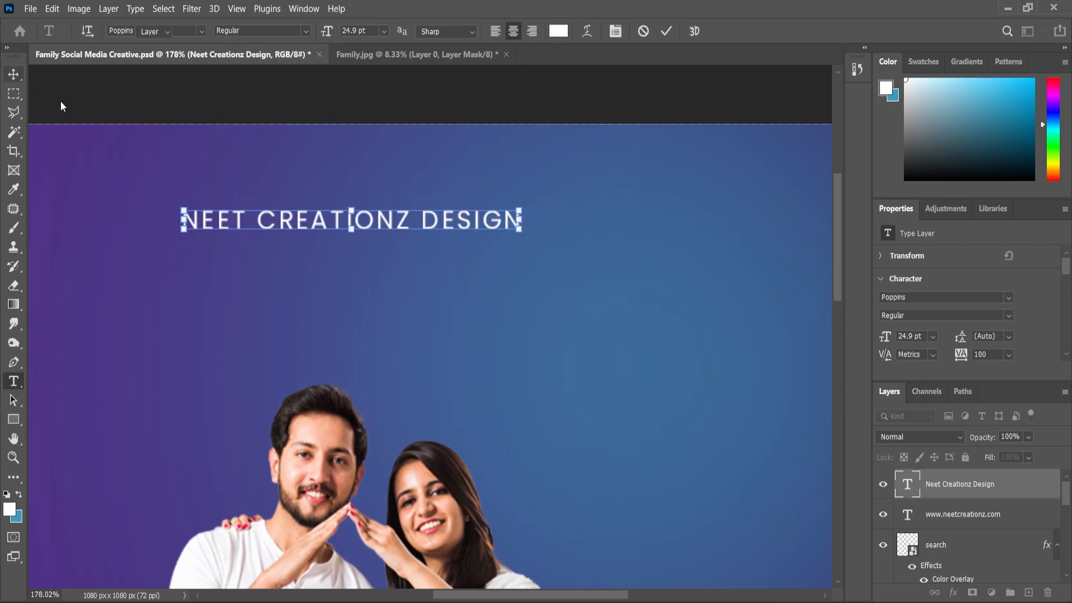
Step: Draw a white rounded bar about 181 × 10 px above the heading text
{"action": "scroll", "coordinate": [485, 256], "scroll_direction": "down", "scroll_amount": 4}
{"action": "left_click", "coordinate": [13, 426]}
{"action": "scroll", "coordinate": [371, 201], "scroll_direction": "up", "scroll_amount": 5}
{"action": "left_click_drag", "start_coordinate": [288, 183], "coordinate": [494, 194]}
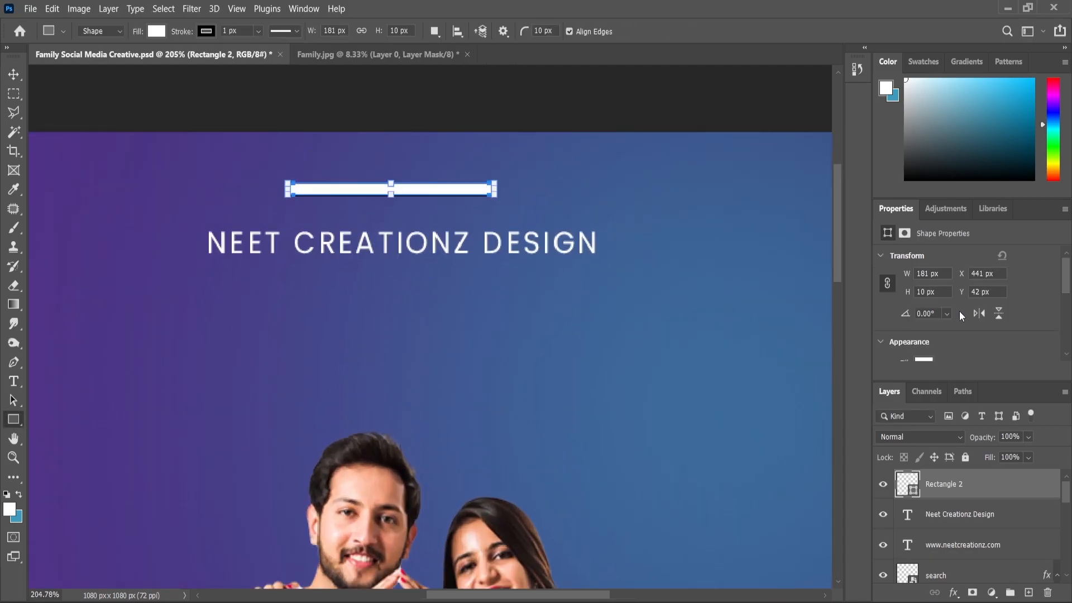
Step: Remove the white bar's stroke and centre the bar horizontally on the canvas
{"action": "scroll", "coordinate": [960, 310], "scroll_direction": "down", "scroll_amount": 1}
{"action": "left_click", "coordinate": [930, 359]}
{"action": "left_click", "coordinate": [888, 363]}
{"action": "left_click", "coordinate": [14, 77]}
{"action": "key", "text": "ctrl+a"}
{"action": "left_click", "coordinate": [318, 32]}
{"action": "scroll", "coordinate": [511, 236], "scroll_direction": "down", "scroll_amount": 5}
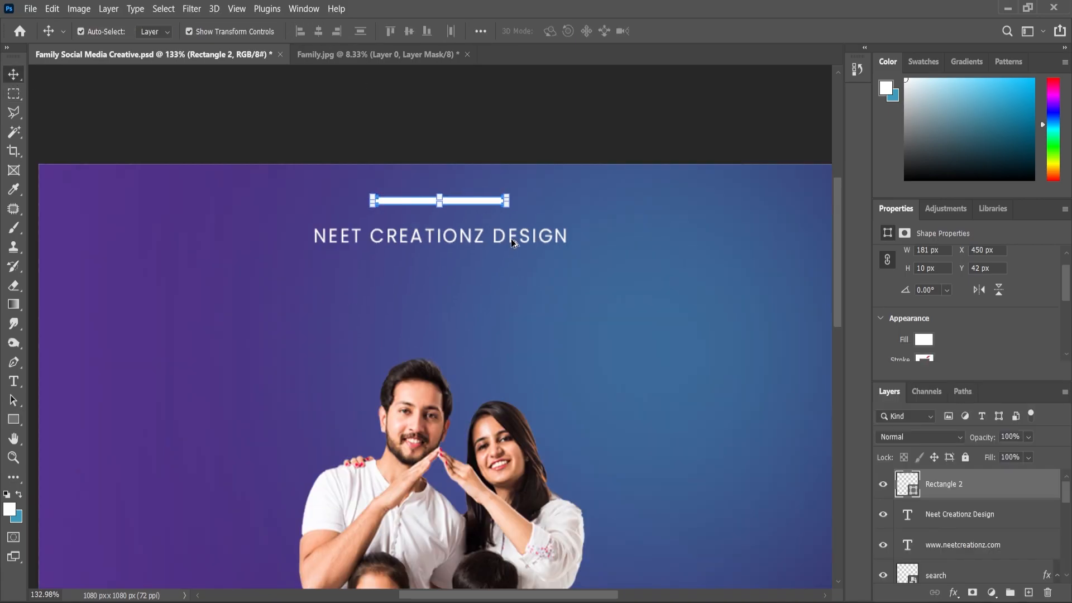
Step: Reduce the white bar to about 132 × 7 px and move it down closer to the heading text
{"action": "left_click", "coordinate": [714, 342]}
{"action": "scroll", "coordinate": [451, 100], "scroll_direction": "up", "scroll_amount": 4}
{"action": "scroll", "coordinate": [451, 100], "scroll_direction": "down", "scroll_amount": 4}
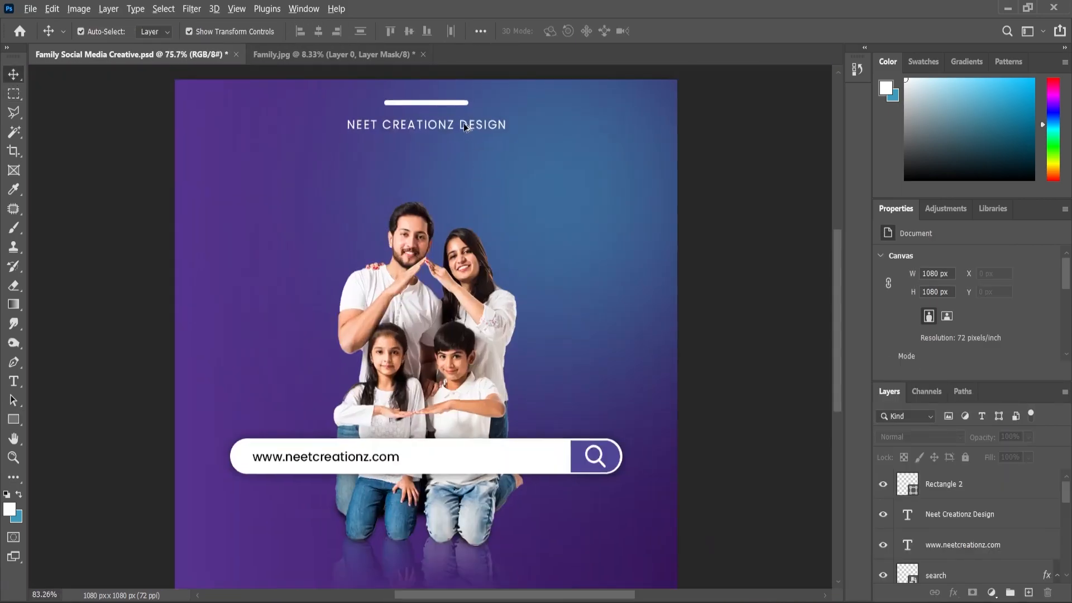
{"action": "scroll", "coordinate": [447, 111], "scroll_direction": "up", "scroll_amount": 4}
{"action": "left_click", "coordinate": [431, 149]}
{"action": "scroll", "coordinate": [478, 134], "scroll_direction": "up", "scroll_amount": 4}
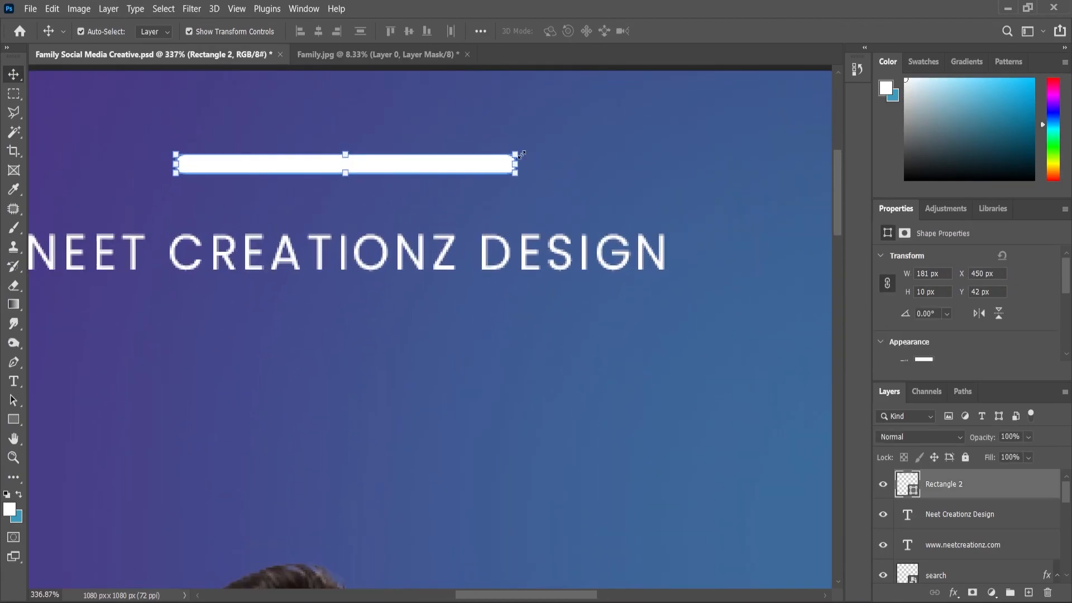
{"action": "key", "text": "ctrl+t"}
{"action": "left_click_drag", "start_coordinate": [517, 172], "coordinate": [472, 170]}
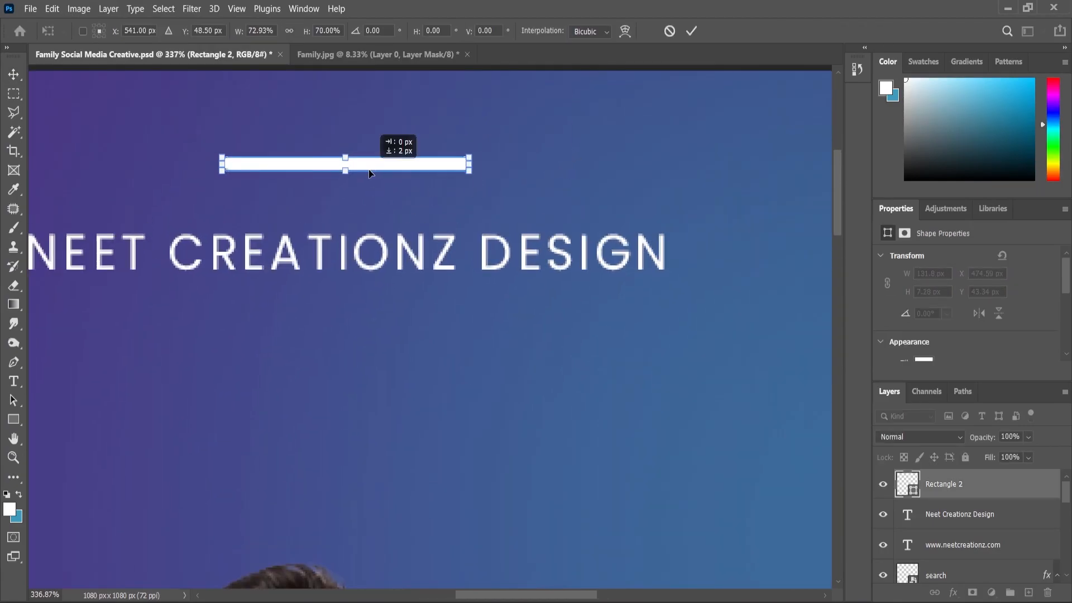
{"action": "left_click_drag", "start_coordinate": [369, 169], "coordinate": [370, 190]}
{"action": "left_click", "coordinate": [19, 456]}
{"action": "scroll", "coordinate": [441, 309], "scroll_direction": "down", "scroll_amount": 5}
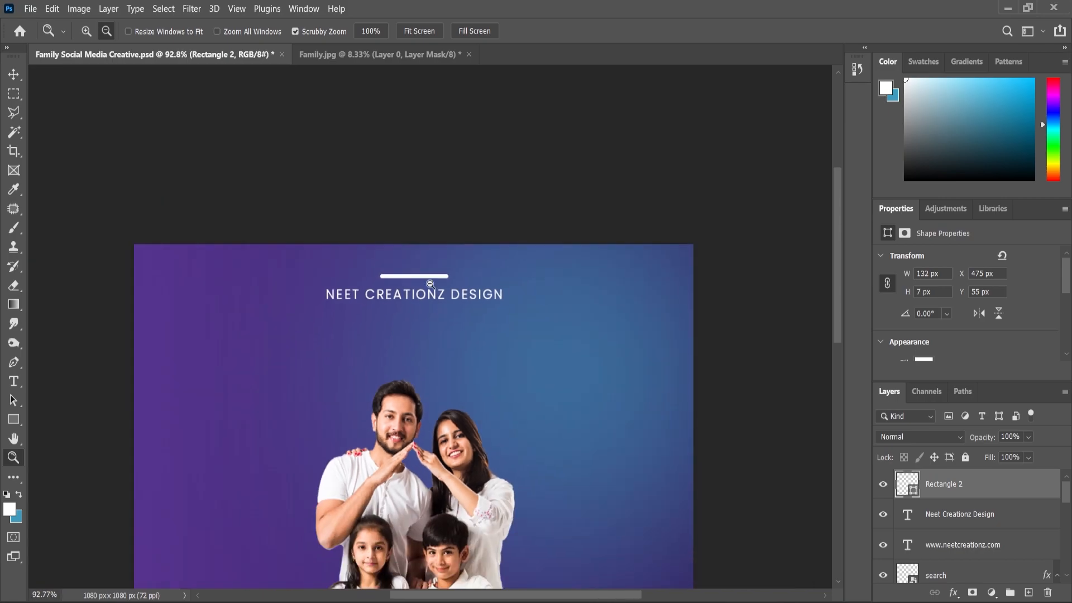
{"action": "scroll", "coordinate": [430, 284], "scroll_direction": "down", "scroll_amount": 2}
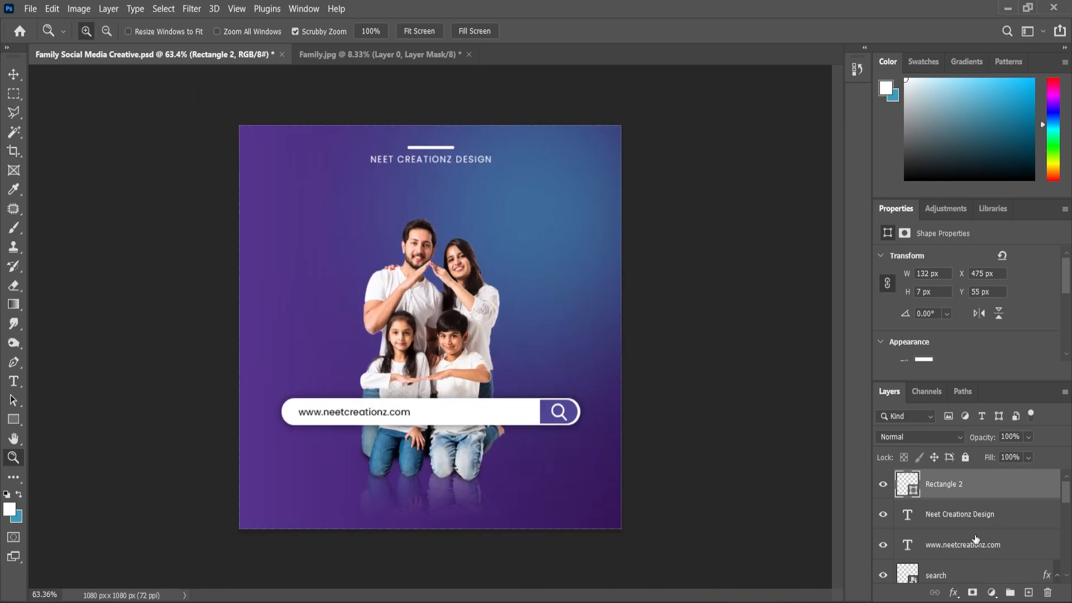
Step: Place the cement-wall-floor-copy-space image directly above Layer 1, scaled to about 81% and positioned over the lower part of the canvas
{"action": "scroll", "coordinate": [970, 537], "scroll_direction": "down", "scroll_amount": 5}
{"action": "left_click", "coordinate": [943, 517]}
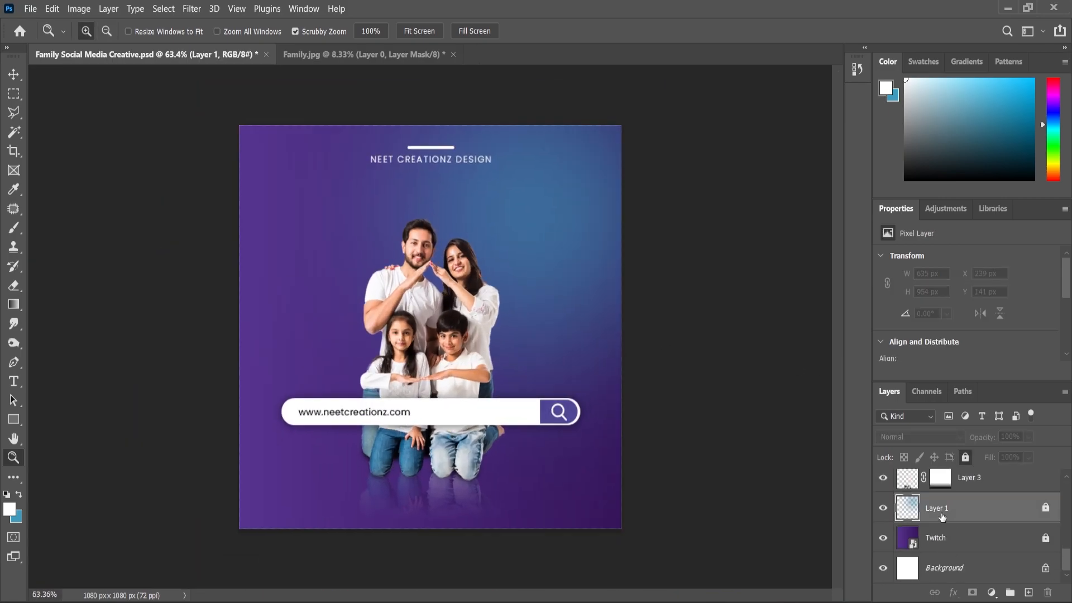
{"action": "key", "text": "alt+Tab"}
{"action": "left_click_drag", "start_coordinate": [167, 162], "coordinate": [515, 446]}
{"action": "left_click_drag", "start_coordinate": [626, 178], "coordinate": [642, 160]}
{"action": "left_click_drag", "start_coordinate": [624, 352], "coordinate": [624, 387]}
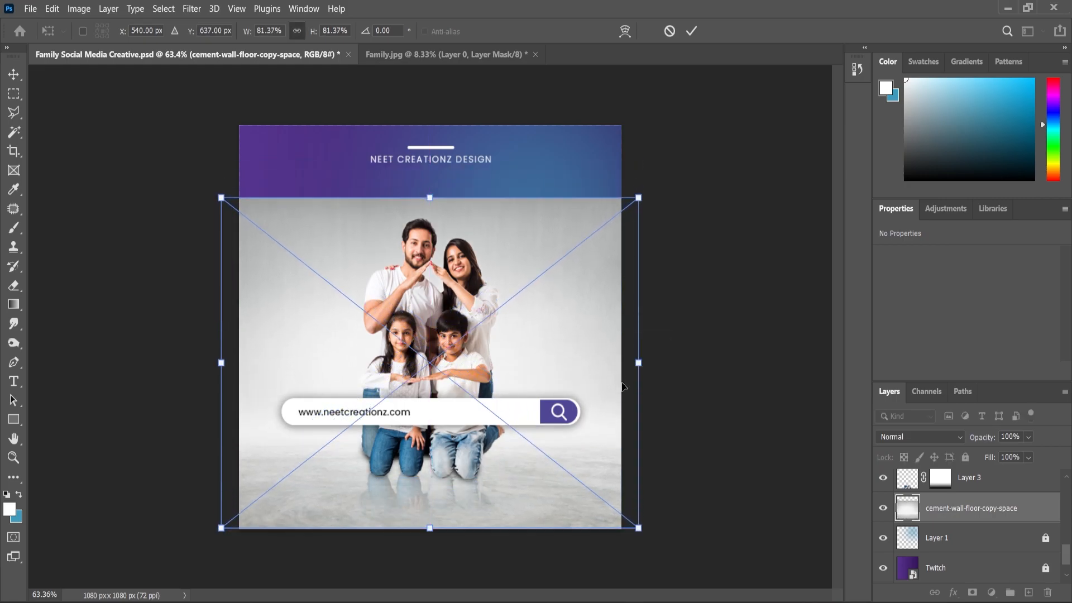
{"action": "key", "text": "Return"}
Step: Set the cement wall image to Multiply and fade out its upper part with a black-to-white gradient on a layer mask
{"action": "left_click", "coordinate": [943, 439]}
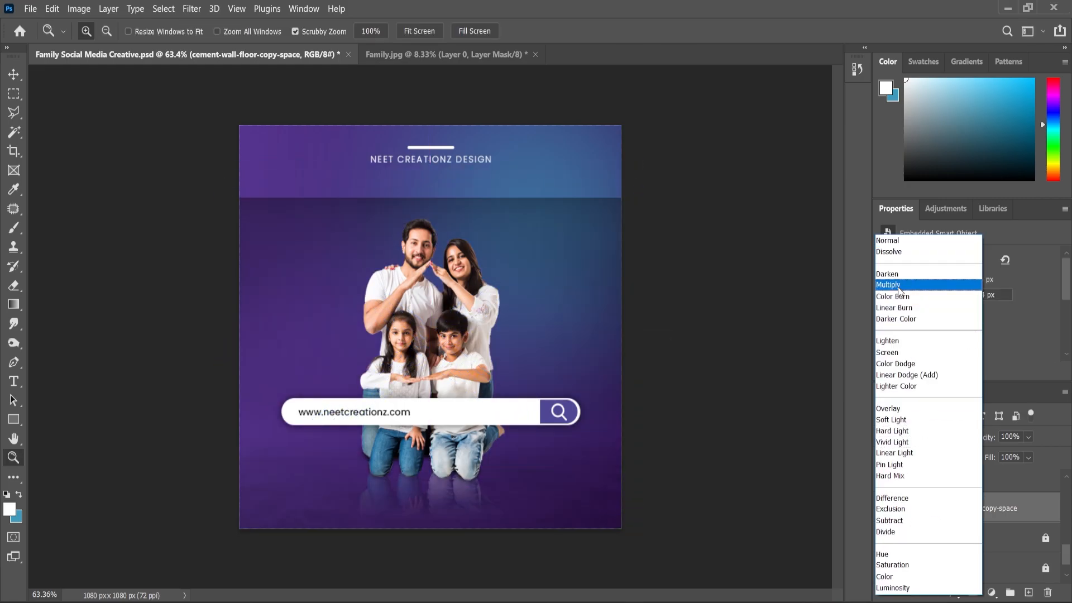
{"action": "left_click", "coordinate": [898, 287]}
{"action": "key", "text": "d"}
{"action": "left_click", "coordinate": [973, 592]}
{"action": "key", "text": "g"}
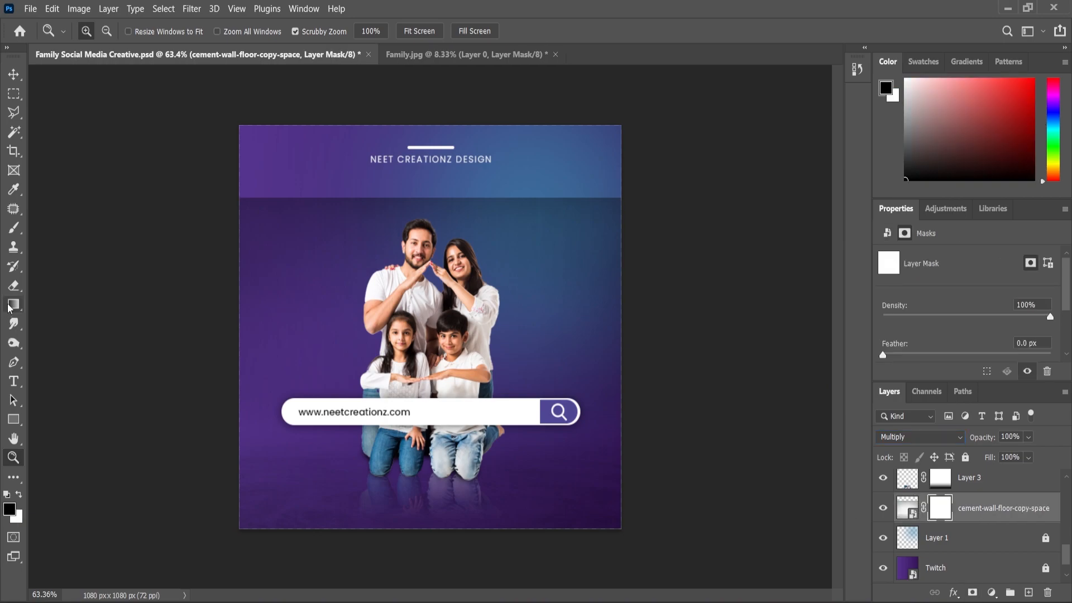
{"action": "left_click_drag", "start_coordinate": [434, 541], "coordinate": [434, 541]}
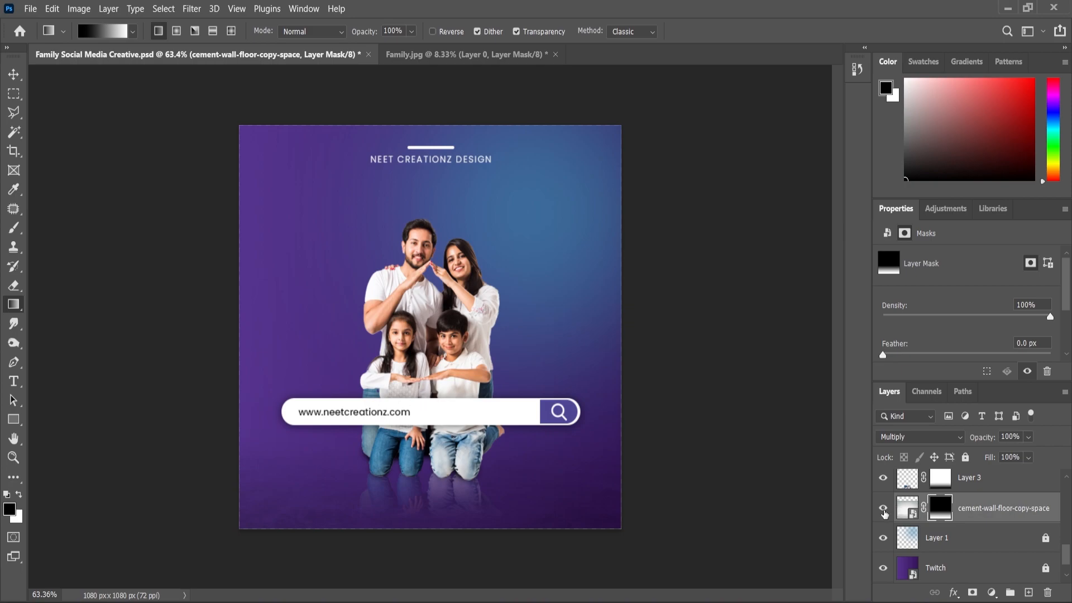
Step: Lower the cement-wall-floor-copy-space layer's opacity to 85%
{"action": "left_click", "coordinate": [883, 509]}
{"action": "left_click", "coordinate": [883, 510]}
{"action": "left_click", "coordinate": [1029, 439]}
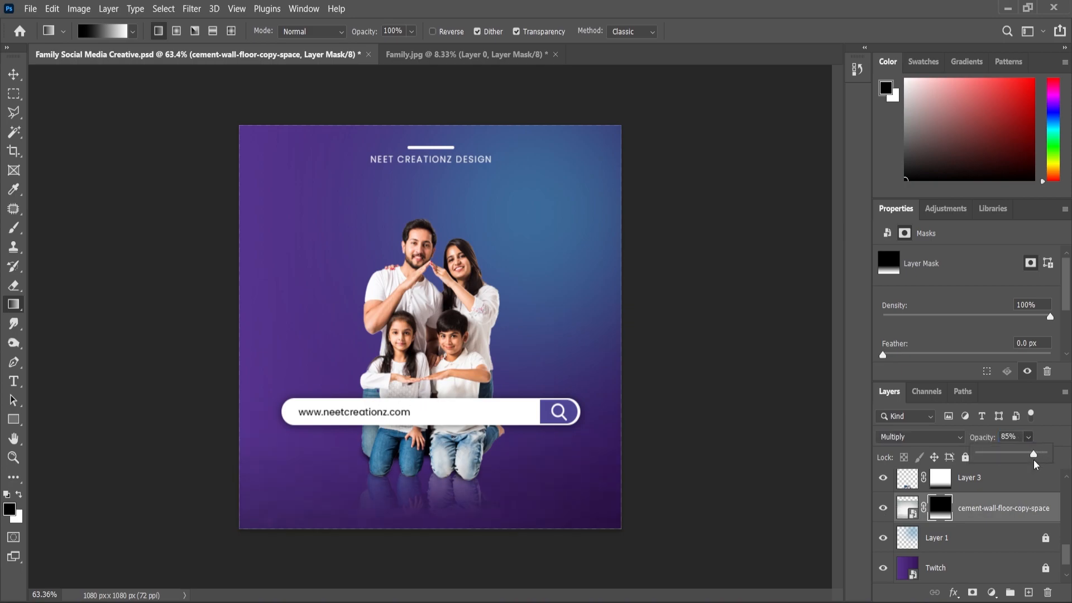
{"action": "left_click", "coordinate": [15, 458]}
{"action": "scroll", "coordinate": [506, 409], "scroll_direction": "up", "scroll_amount": 1}
{"action": "scroll", "coordinate": [504, 345], "scroll_direction": "down", "scroll_amount": 1}
{"action": "scroll", "coordinate": [505, 351], "scroll_direction": "up", "scroll_amount": 1}
{"action": "scroll", "coordinate": [532, 304], "scroll_direction": "up", "scroll_amount": 1}
{"action": "scroll", "coordinate": [718, 445], "scroll_direction": "down", "scroll_amount": 1}
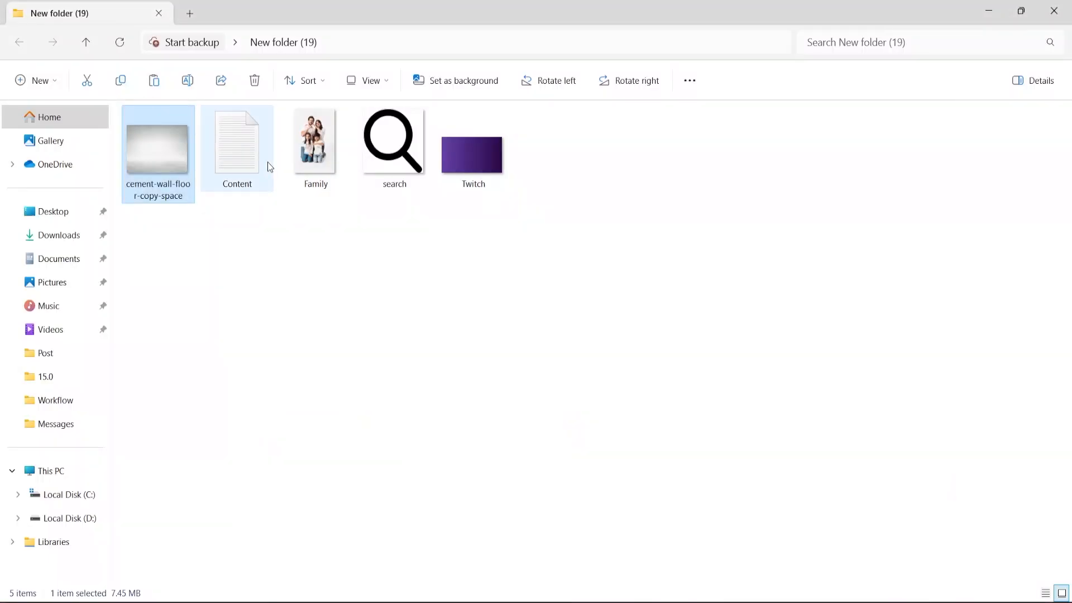
Step: Add the text FIND, copied from the Content text file, left of the family in Poppins Black at about 46.79 pt
{"action": "double_click", "coordinate": [231, 164]}
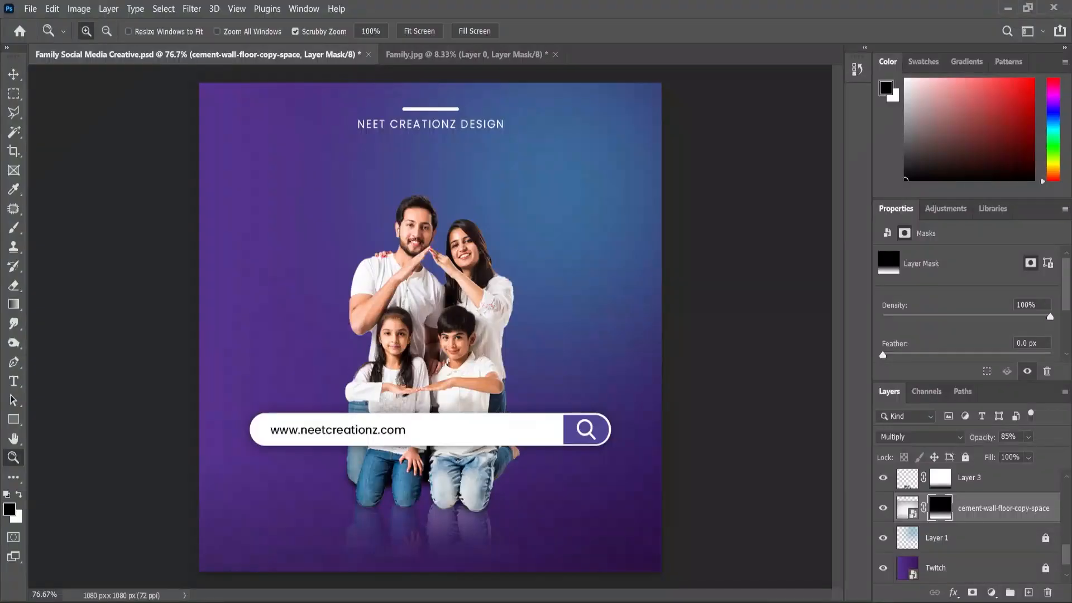
{"action": "scroll", "coordinate": [218, 230], "scroll_direction": "up", "scroll_amount": 1}
{"action": "key", "text": "t"}
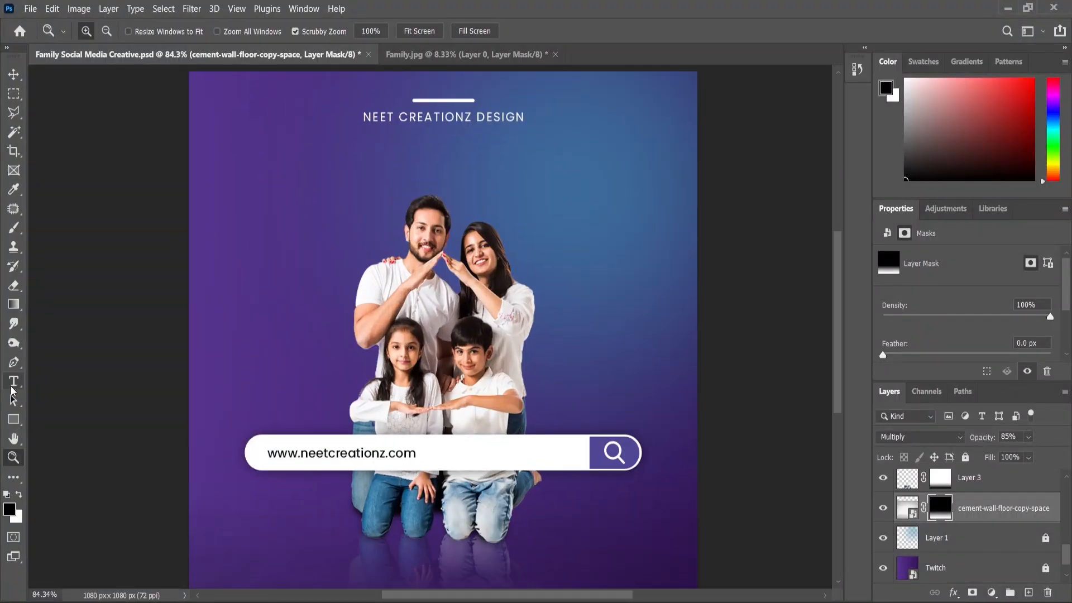
{"action": "left_click", "coordinate": [246, 234]}
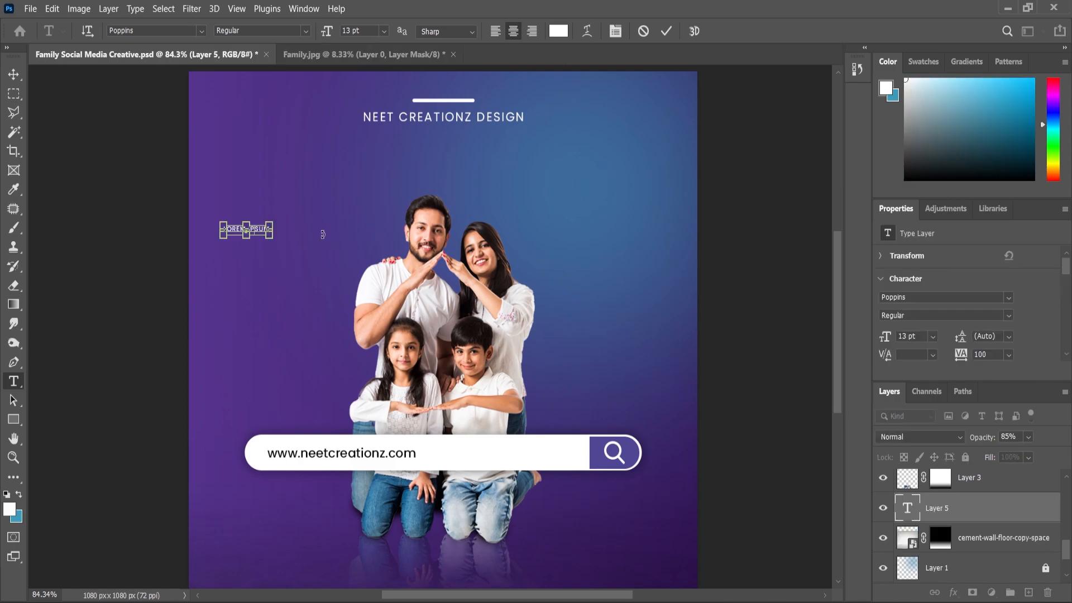
{"action": "key", "text": "ctrl+a"}
{"action": "left_click", "coordinate": [305, 32]}
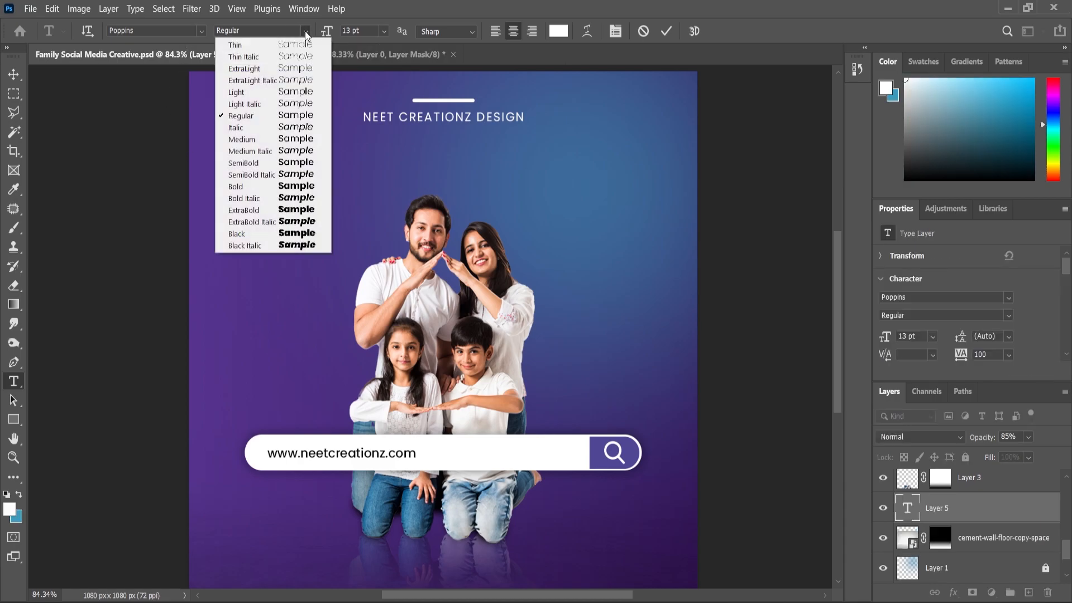
{"action": "left_click", "coordinate": [244, 235]}
{"action": "left_click", "coordinate": [15, 75]}
{"action": "scroll", "coordinate": [264, 234], "scroll_direction": "up", "scroll_amount": 2}
{"action": "left_click_drag", "start_coordinate": [267, 235], "coordinate": [296, 218]}
Step: Set the FIND text's tracking to 0 and reposition it left of the man's head
{"action": "left_click", "coordinate": [13, 381]}
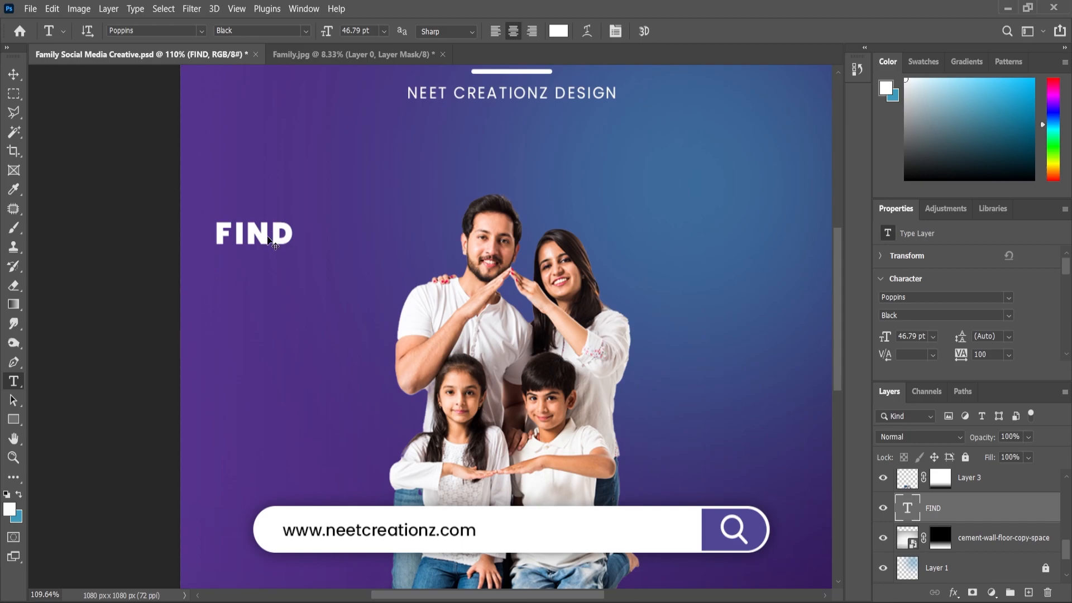
{"action": "double_click", "coordinate": [268, 234]}
{"action": "left_click", "coordinate": [1009, 355]}
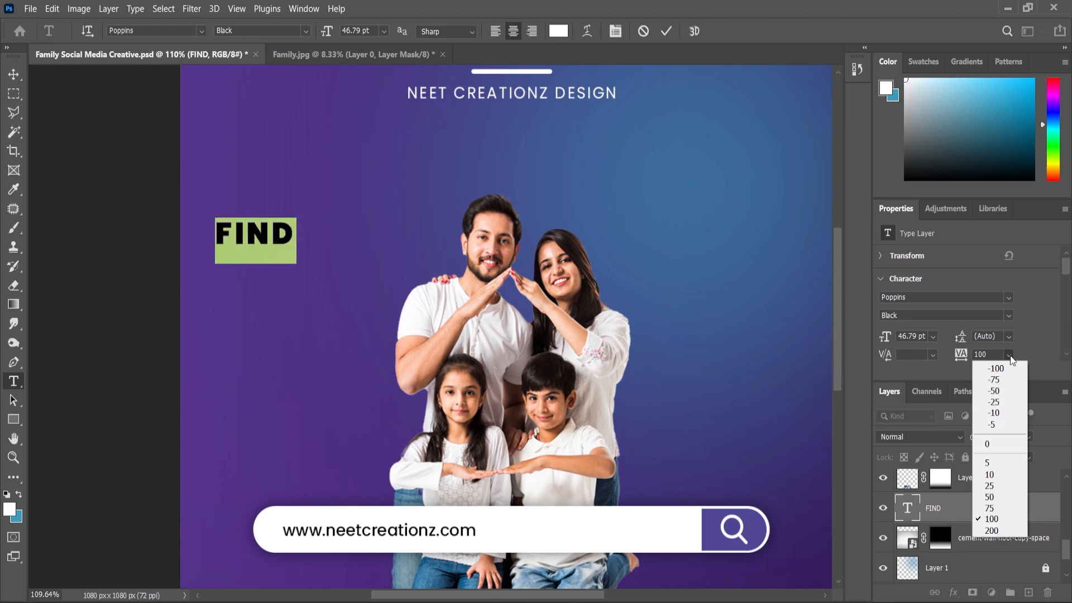
{"action": "left_click", "coordinate": [996, 444]}
{"action": "left_click", "coordinate": [14, 74]}
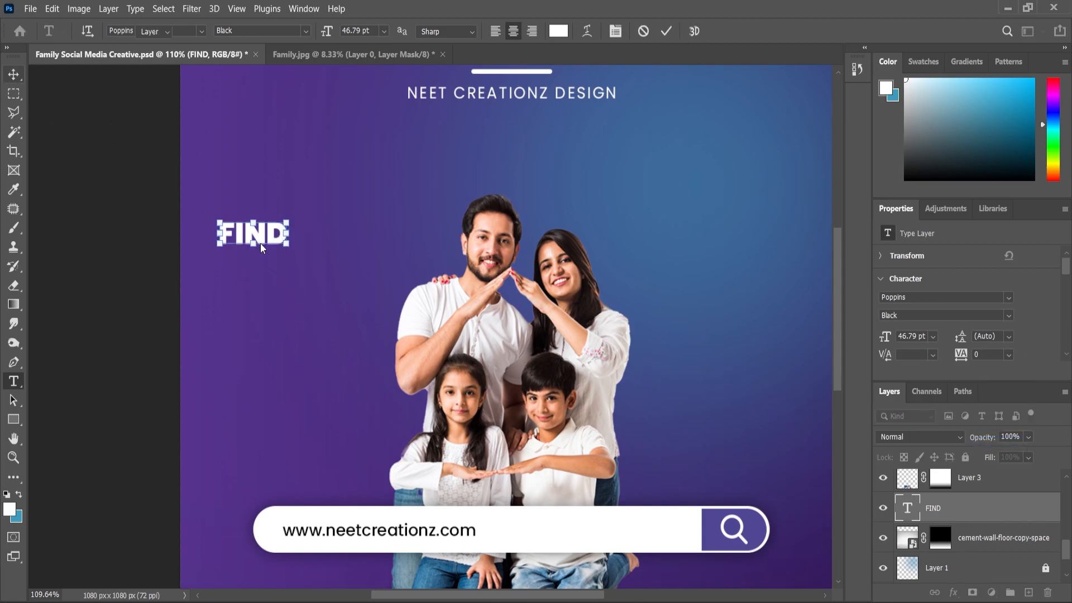
{"action": "key", "text": "ctrl+0"}
{"action": "left_click_drag", "start_coordinate": [261, 237], "coordinate": [284, 220]}
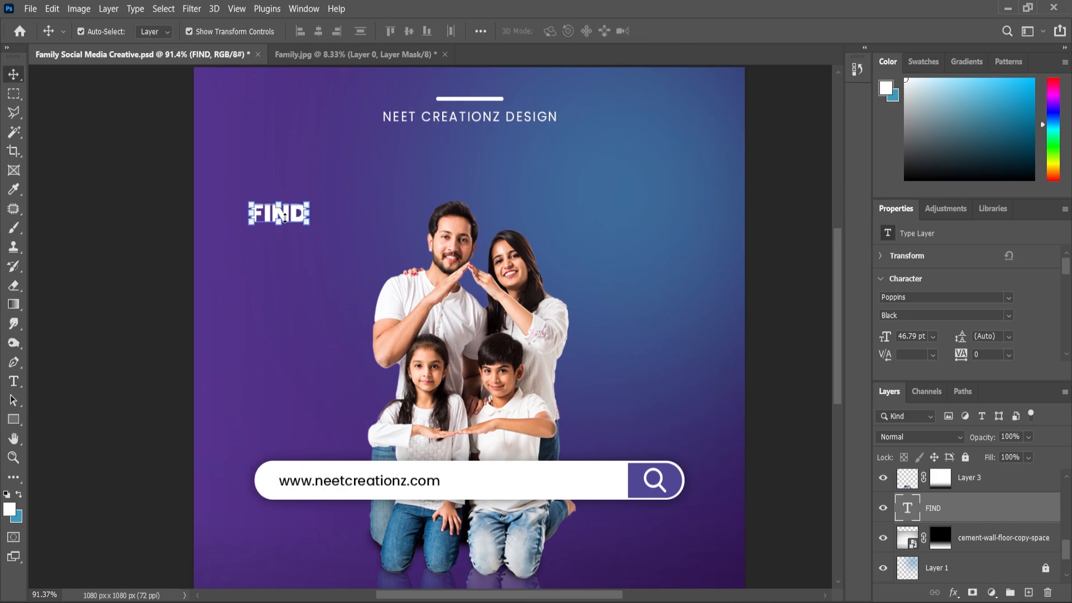
Step: Skew the FIND text vertically by about -10.2° so that it slopes upward to the right
{"action": "scroll", "coordinate": [285, 221], "scroll_direction": "up", "scroll_amount": 3}
{"action": "key", "text": "ctrl+t"}
{"action": "right_click", "coordinate": [285, 218]}
{"action": "left_click", "coordinate": [310, 271]}
{"action": "left_click_drag", "start_coordinate": [320, 221], "coordinate": [324, 208]}
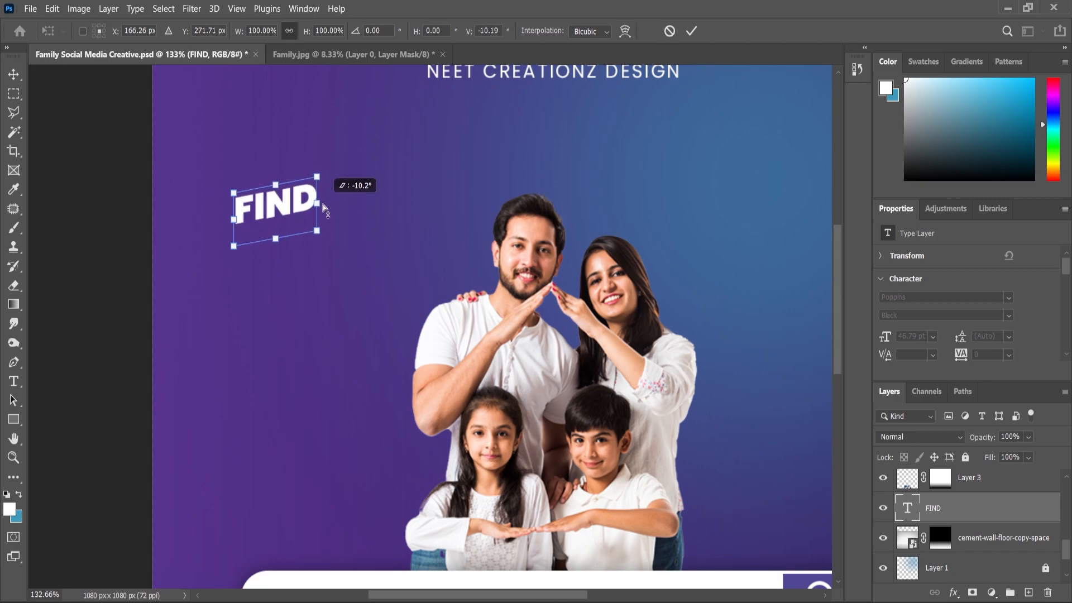
{"action": "key", "text": "Return"}
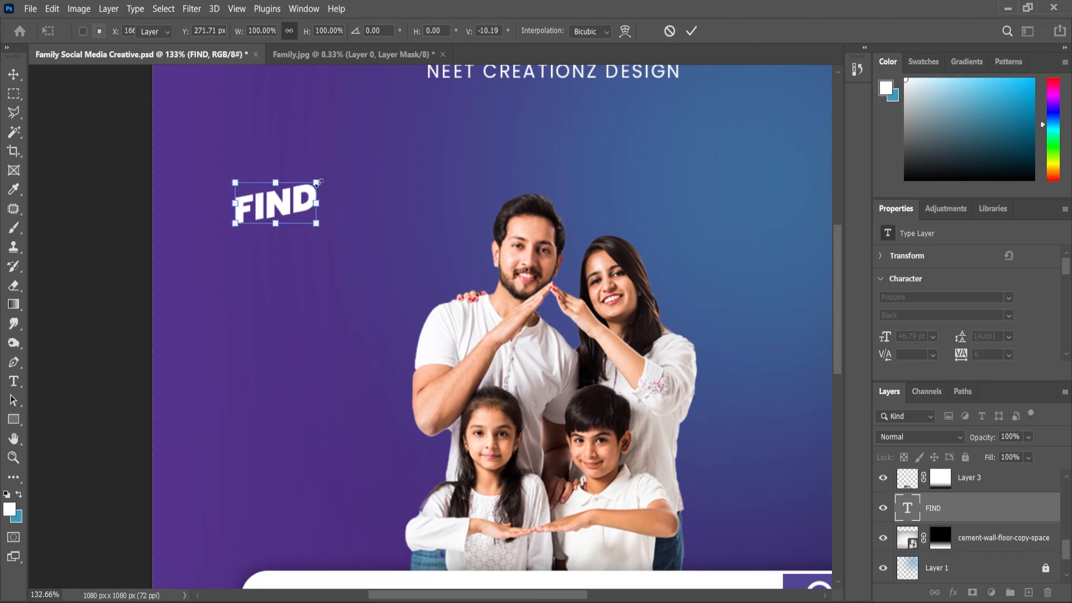
Step: Scale the skewed FIND text up to about 134%
{"action": "key", "text": "ctrl+t"}
{"action": "left_click_drag", "start_coordinate": [317, 177], "coordinate": [332, 164]}
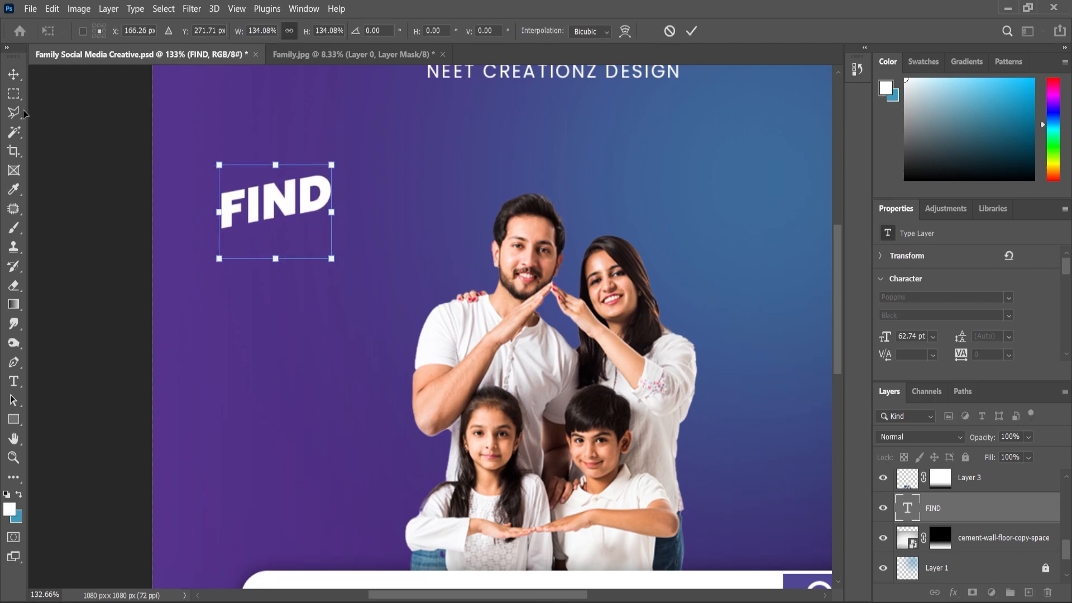
{"action": "left_click", "coordinate": [13, 74]}
Step: Duplicate the FIND text directly beneath itself and change the copy's wording to EVERYTHING
{"action": "left_click_drag", "start_coordinate": [940, 511], "coordinate": [1030, 591]}
{"action": "scroll", "coordinate": [278, 191], "scroll_direction": "up", "scroll_amount": 2}
{"action": "left_click_drag", "start_coordinate": [279, 206], "coordinate": [284, 263]}
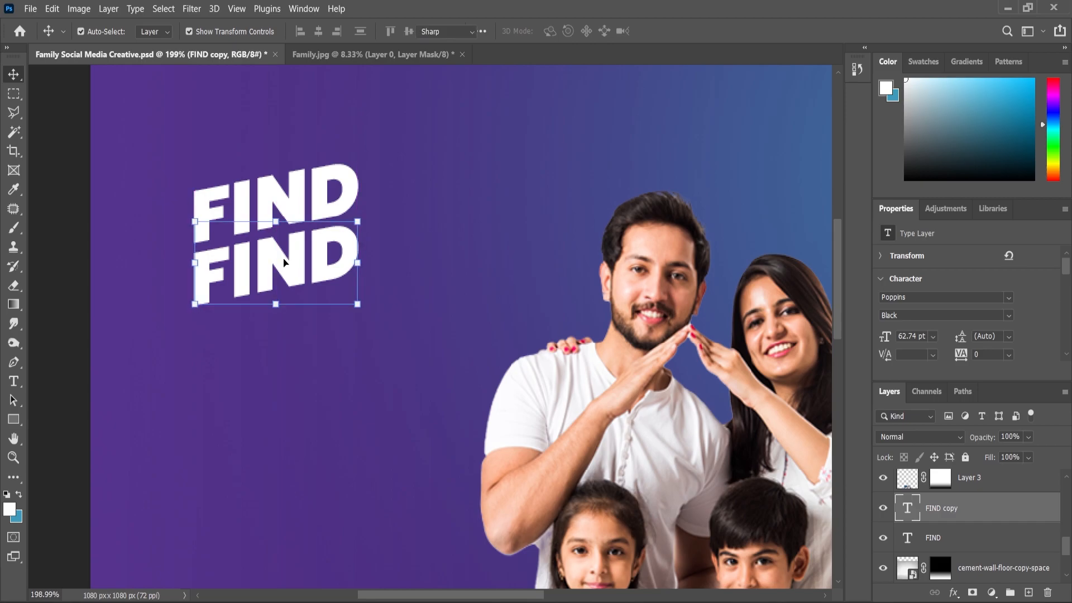
{"action": "double_click", "coordinate": [283, 263]}
{"action": "left_click", "coordinate": [284, 256]}
{"action": "key", "text": "ctrl+a"}
{"action": "type", "text": "EVERYTHING"}
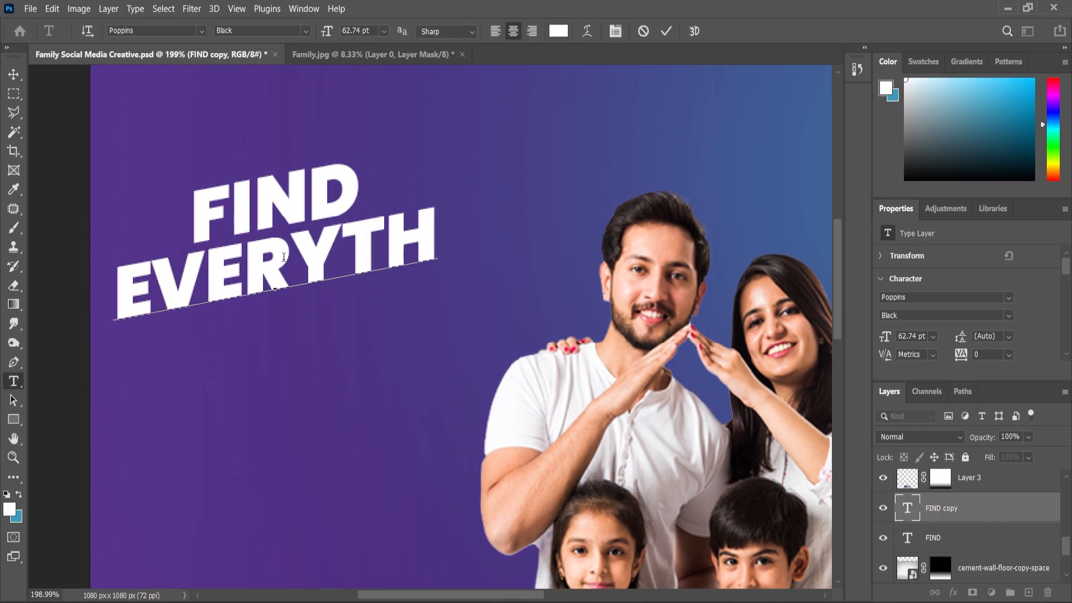
Step: Move the EVERYTHING line so its left edge aligns with FIND, close beneath it
{"action": "left_click", "coordinate": [13, 73]}
{"action": "left_click_drag", "start_coordinate": [230, 273], "coordinate": [369, 243]}
{"action": "scroll", "coordinate": [320, 263], "scroll_direction": "down", "scroll_amount": 4}
{"action": "scroll", "coordinate": [319, 264], "scroll_direction": "up", "scroll_amount": 1}
{"action": "scroll", "coordinate": [320, 264], "scroll_direction": "down", "scroll_amount": 3}
{"action": "left_click", "coordinate": [84, 359]}
{"action": "scroll", "coordinate": [373, 172], "scroll_direction": "down", "scroll_amount": 3}
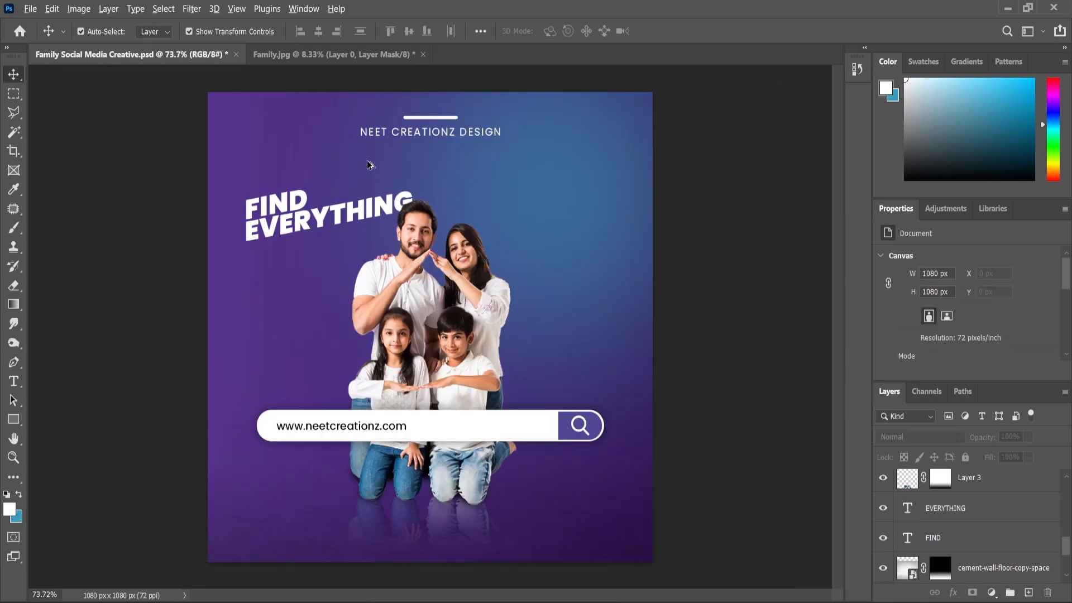
Step: Duplicate the EVERYTHING line and place the copy beneath it as a third line with matching tight spacing
{"action": "scroll", "coordinate": [374, 174], "scroll_direction": "up", "scroll_amount": 2}
{"action": "left_click", "coordinate": [289, 221]}
{"action": "scroll", "coordinate": [467, 321], "scroll_direction": "up", "scroll_amount": 1}
{"action": "left_click_drag", "start_coordinate": [963, 518], "coordinate": [1028, 592]}
{"action": "left_click_drag", "start_coordinate": [771, 469], "coordinate": [1029, 593]}
{"action": "scroll", "coordinate": [249, 261], "scroll_direction": "up", "scroll_amount": 2}
{"action": "left_click_drag", "start_coordinate": [270, 255], "coordinate": [270, 293]}
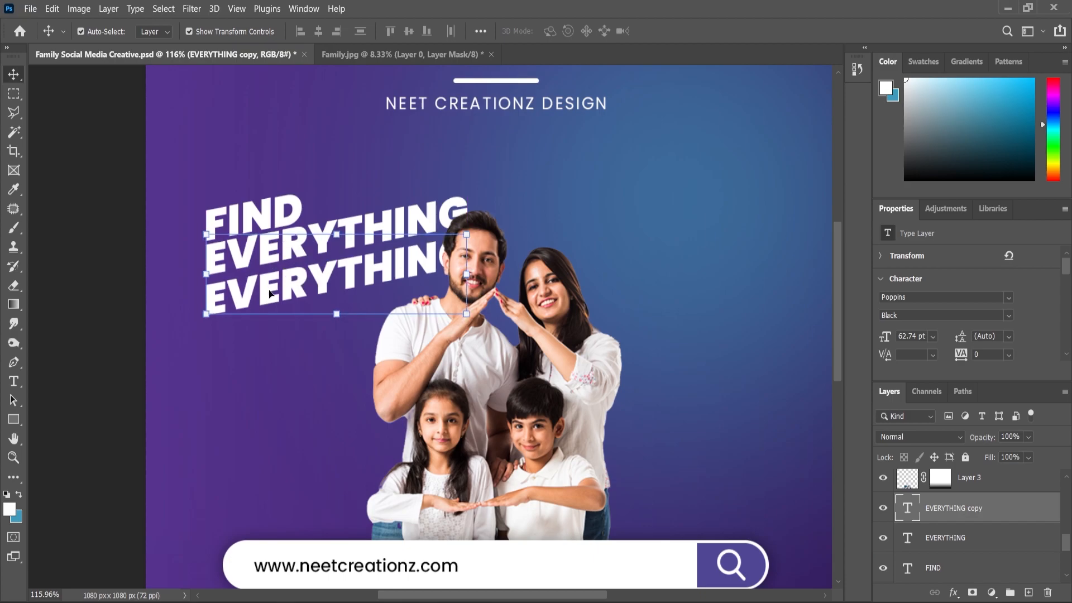
{"action": "key", "text": "Up"}
{"action": "key", "text": "Up"}
{"action": "key", "text": "Up"}
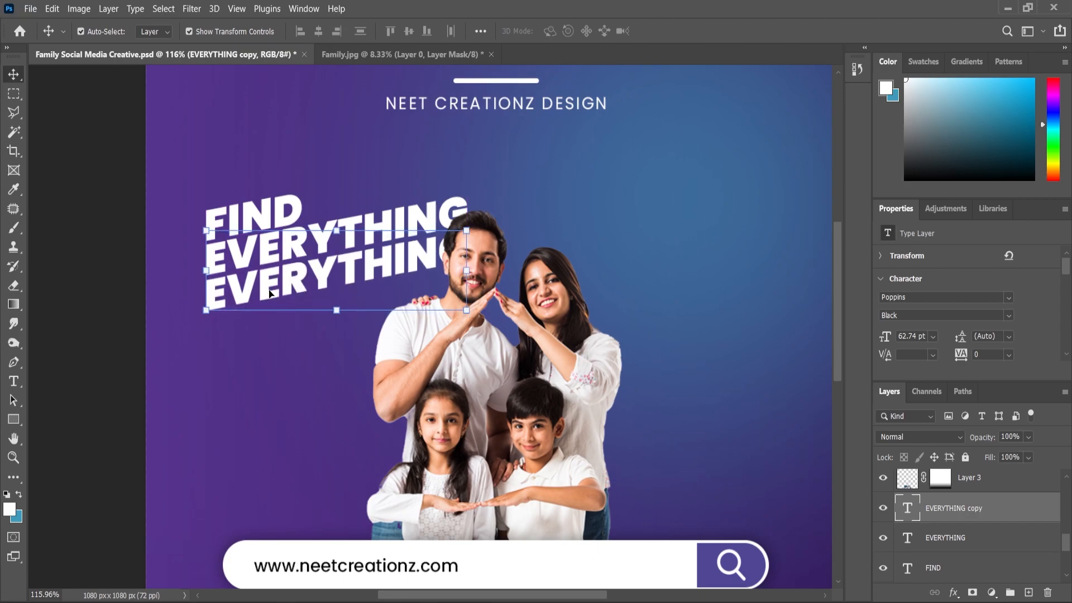
{"action": "left_click", "coordinate": [948, 535], "text": "shift"}
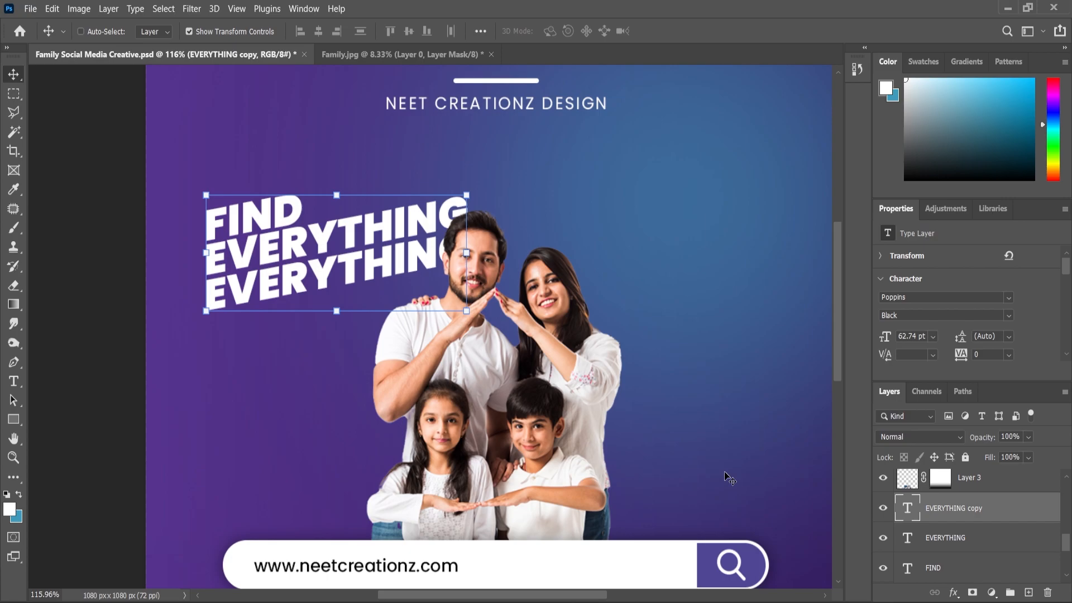
{"action": "left_click", "coordinate": [978, 537], "text": "ctrl"}
{"action": "left_click", "coordinate": [968, 517]}
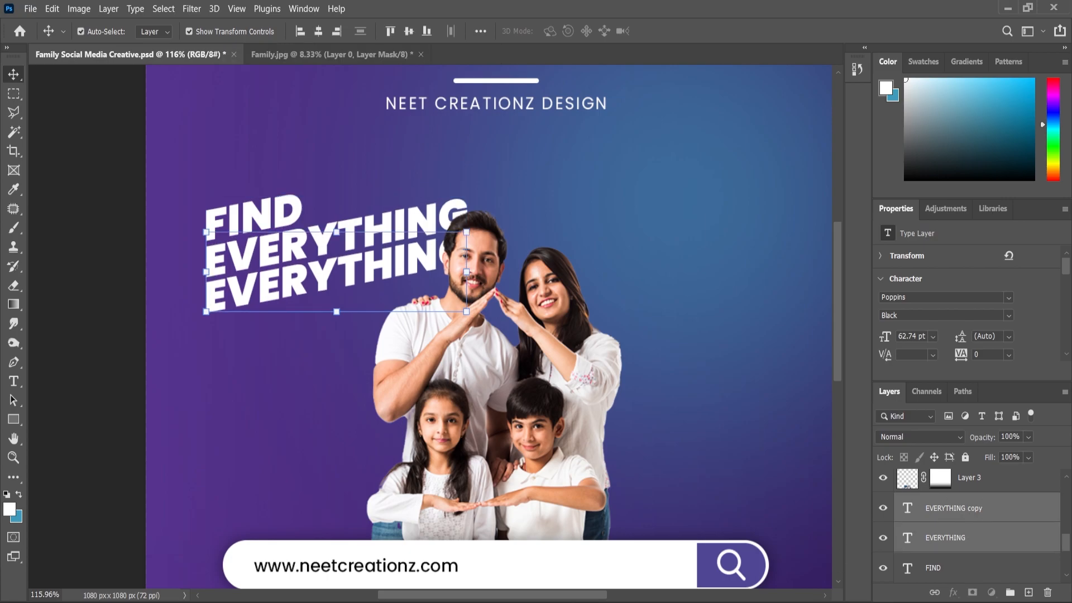
Step: Replace the third line's wording with YOU ARE from the Content file and align its left edge with the lines above
{"action": "key", "text": "alt+Tab"}
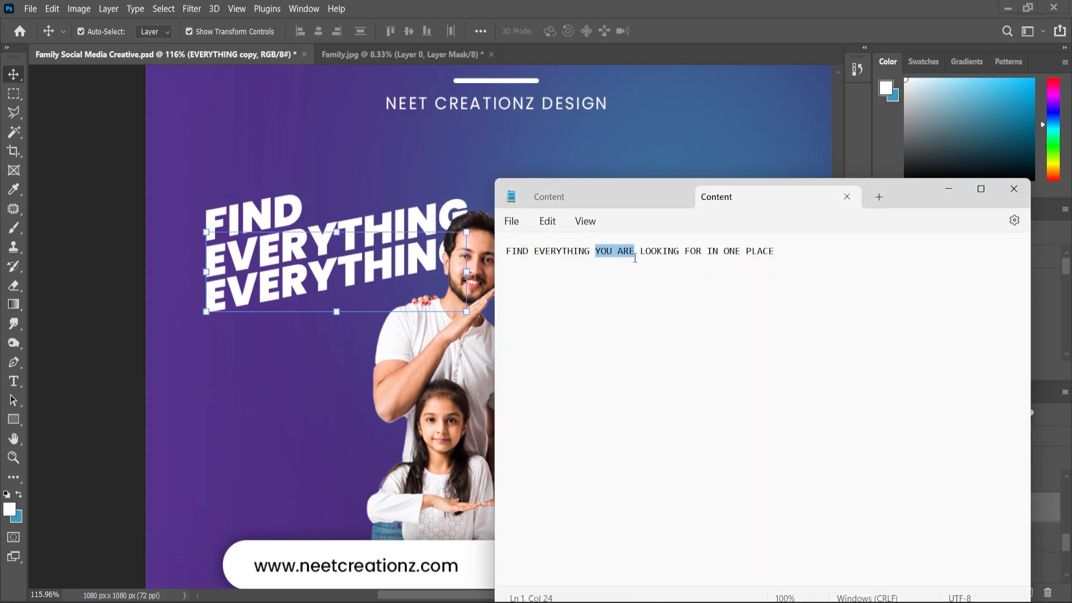
{"action": "left_click", "coordinate": [949, 190]}
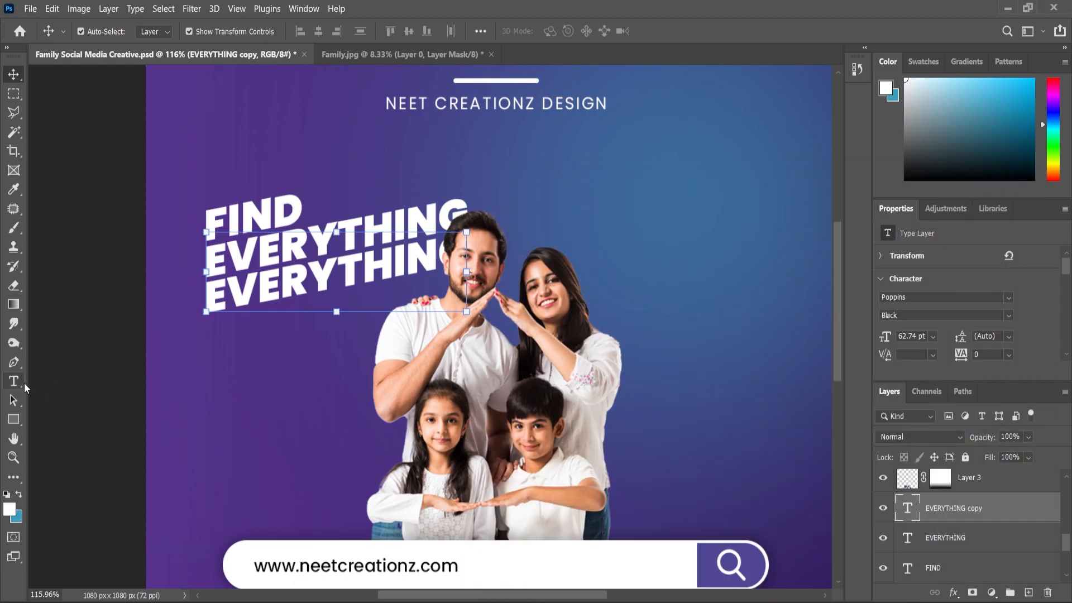
{"action": "left_click", "coordinate": [14, 382]}
{"action": "double_click", "coordinate": [246, 290]}
{"action": "type", "text": "YOU ARE"}
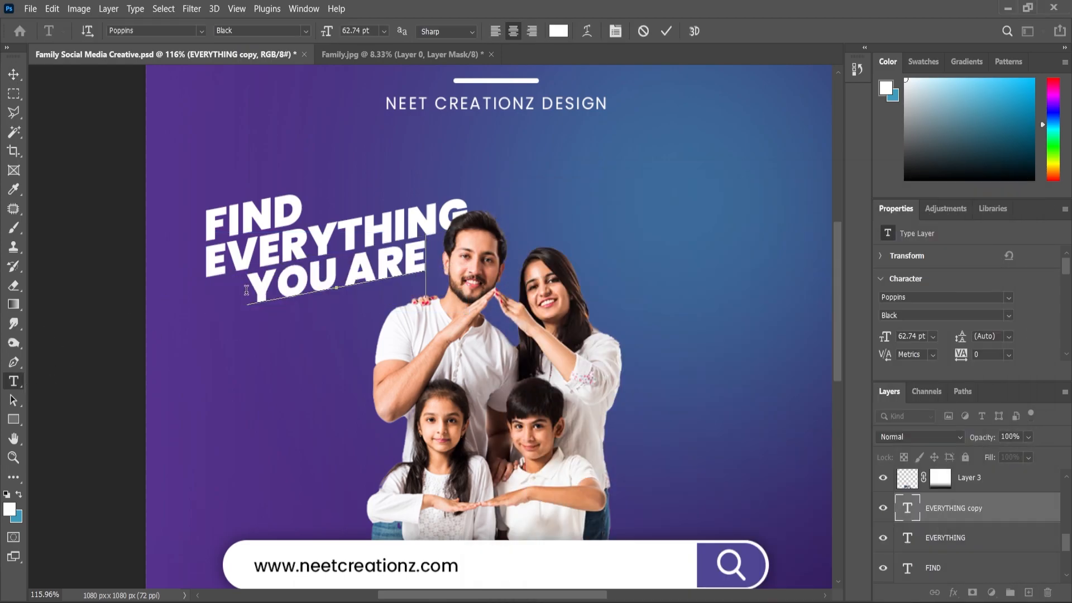
{"action": "left_click", "coordinate": [12, 73]}
{"action": "left_click_drag", "start_coordinate": [269, 305], "coordinate": [226, 293]}
{"action": "scroll", "coordinate": [223, 289], "scroll_direction": "up", "scroll_amount": 5}
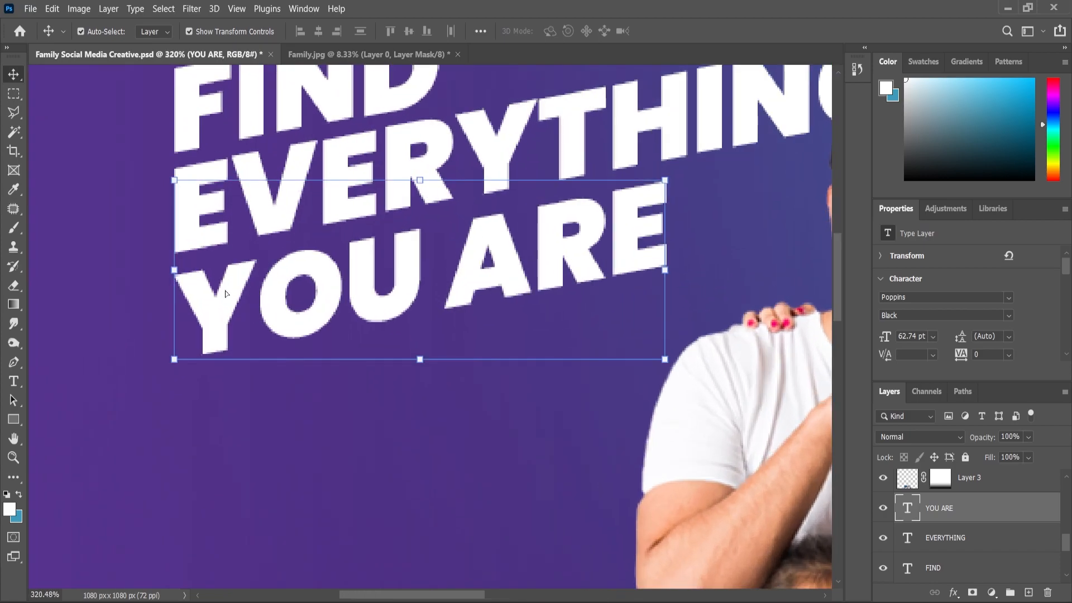
{"action": "scroll", "coordinate": [346, 259], "scroll_direction": "down", "scroll_amount": 4}
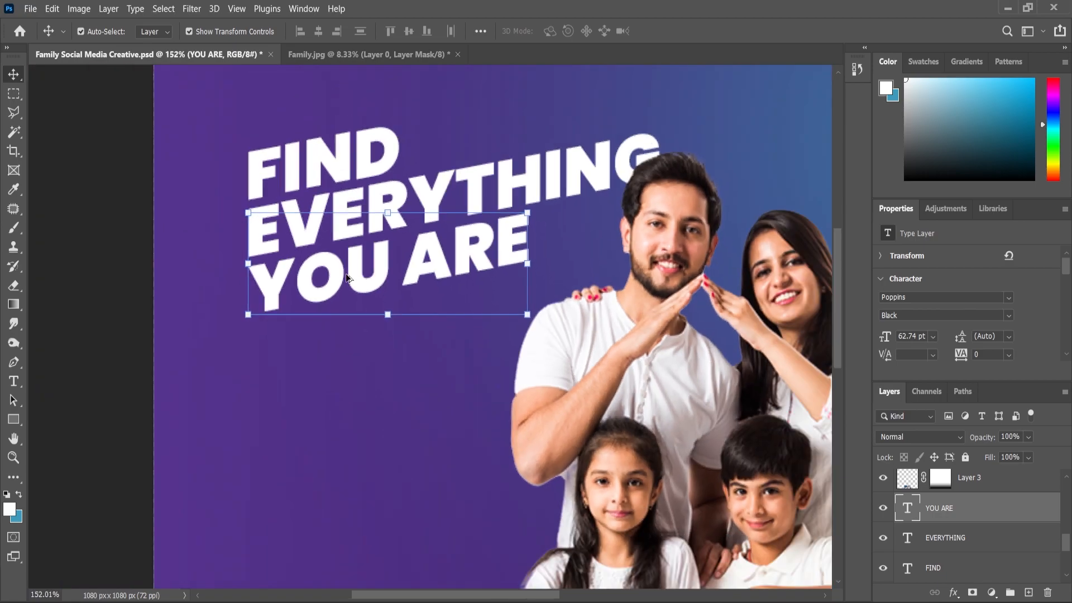
{"action": "left_click", "coordinate": [148, 324]}
Step: Duplicate the YOU ARE line beneath itself and change the copy's wording to LOOKING FOR
{"action": "left_click", "coordinate": [423, 277]}
{"action": "left_click_drag", "start_coordinate": [1004, 551], "coordinate": [1029, 593]}
{"action": "scroll", "coordinate": [339, 297], "scroll_direction": "up", "scroll_amount": 2}
{"action": "left_click_drag", "start_coordinate": [356, 277], "coordinate": [363, 340]}
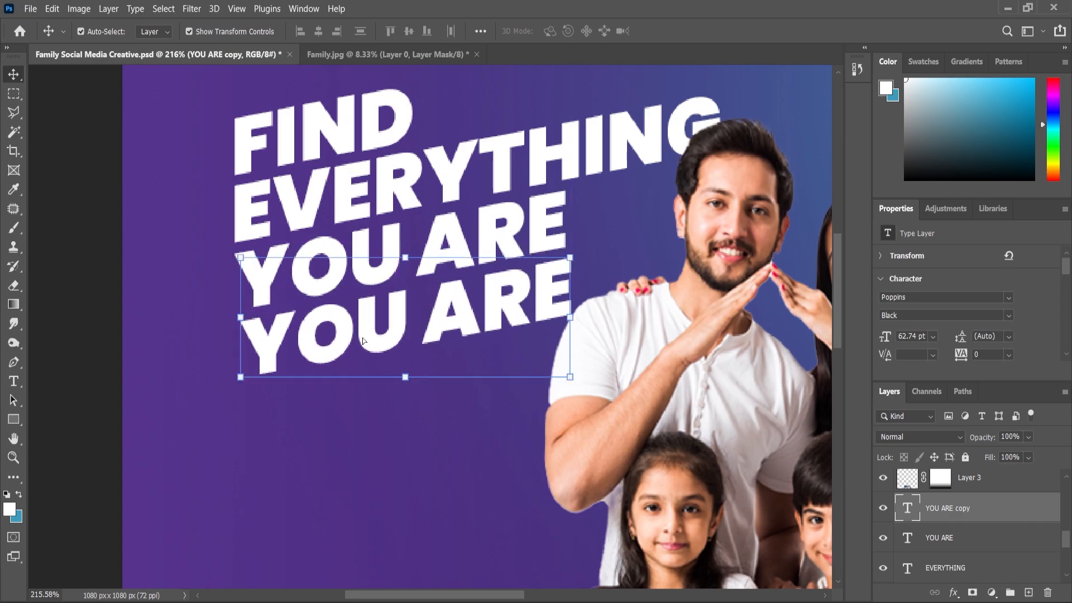
{"action": "double_click", "coordinate": [363, 341]}
{"action": "left_click", "coordinate": [363, 334]}
{"action": "key", "text": "ctrl+a"}
{"action": "type", "text": "LOOKING"}
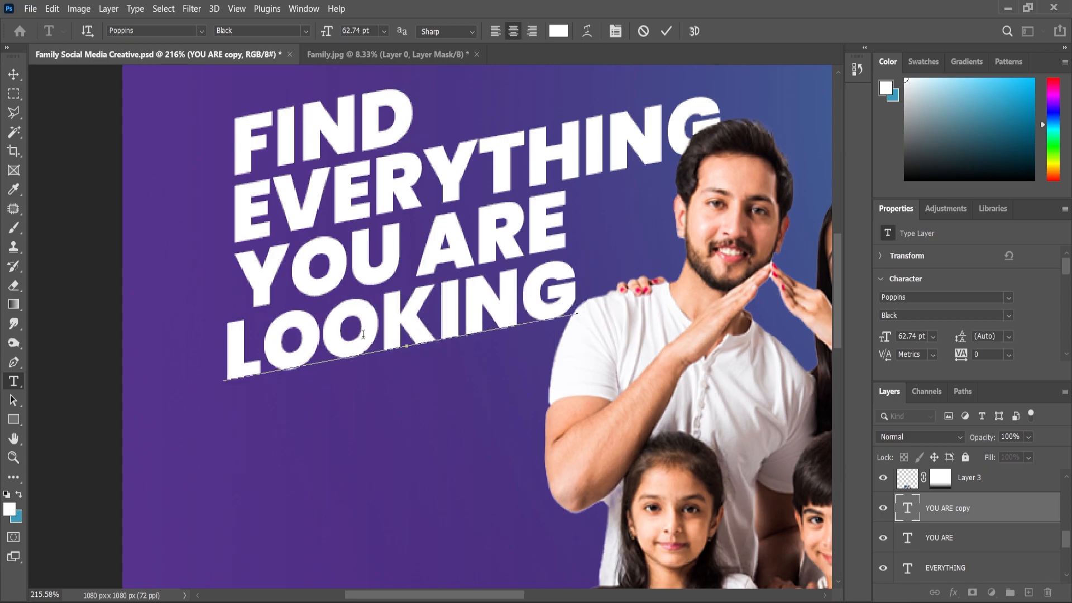
{"action": "type", "text": " FOR"}
Step: Align the LOOKING FOR line's left edge with the lines above and nudge it up to even the line spacing
{"action": "left_click", "coordinate": [13, 73]}
{"action": "left_click_drag", "start_coordinate": [276, 337], "coordinate": [362, 327]}
{"action": "scroll", "coordinate": [382, 304], "scroll_direction": "down", "scroll_amount": 8}
{"action": "left_click", "coordinate": [296, 378]}
{"action": "scroll", "coordinate": [310, 379], "scroll_direction": "down", "scroll_amount": 3}
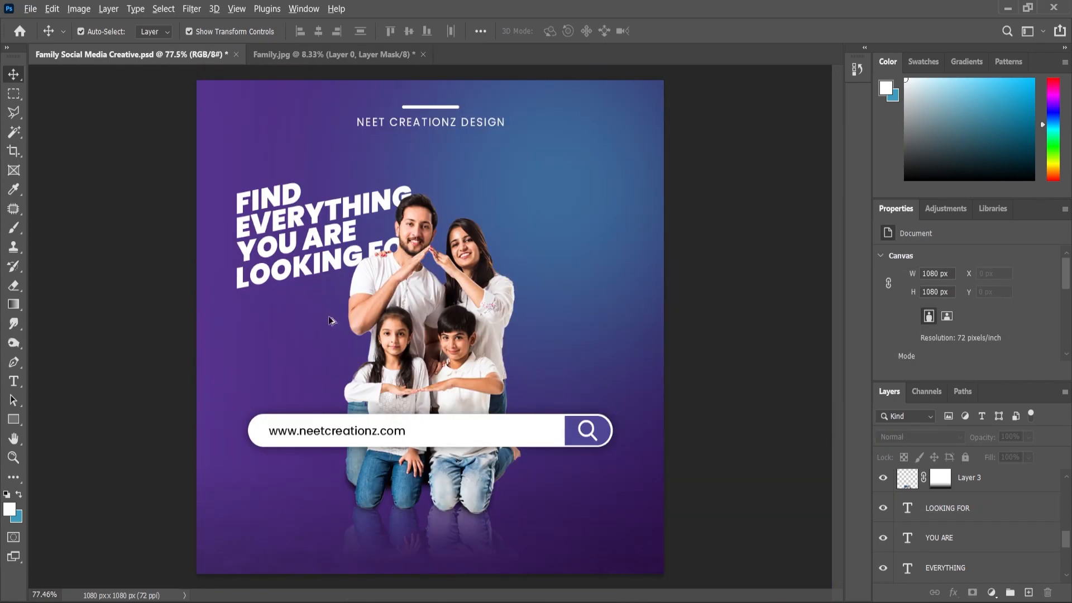
{"action": "scroll", "coordinate": [305, 290], "scroll_direction": "up", "scroll_amount": 8}
{"action": "scroll", "coordinate": [213, 246], "scroll_direction": "up", "scroll_amount": 3}
{"action": "left_click", "coordinate": [234, 257]}
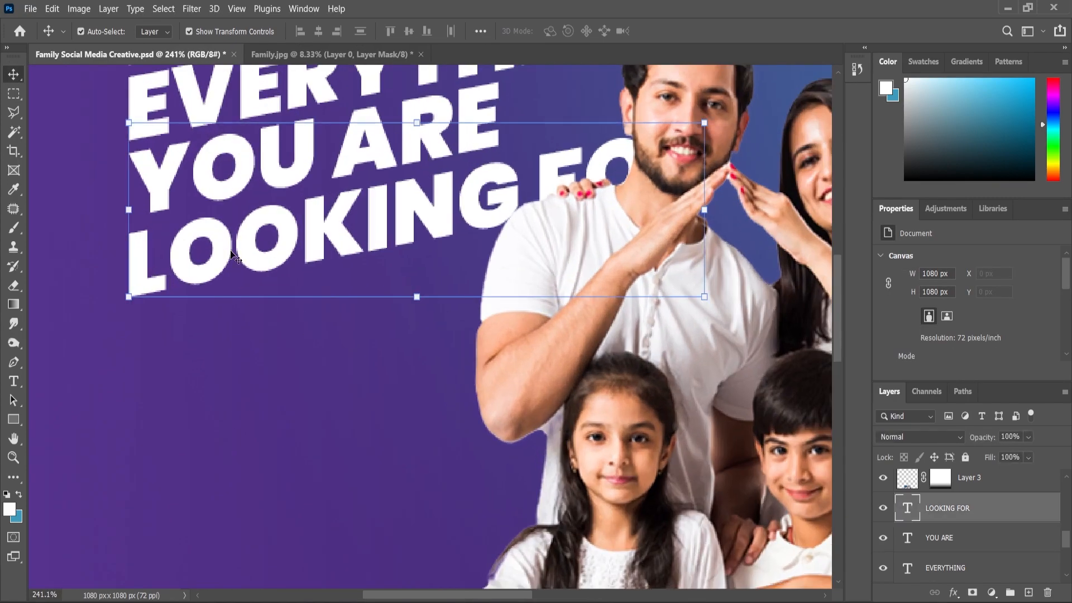
{"action": "key", "text": "Up"}
{"action": "key", "text": "Up"}
Step: Duplicate the LOOKING FOR line beneath itself and replace the copy's wording with IN ONE PLACE from the Content file
{"action": "left_click_drag", "start_coordinate": [951, 511], "coordinate": [1029, 593]}
{"action": "left_click_drag", "start_coordinate": [287, 256], "coordinate": [287, 332]}
{"action": "key", "text": "alt+Tab"}
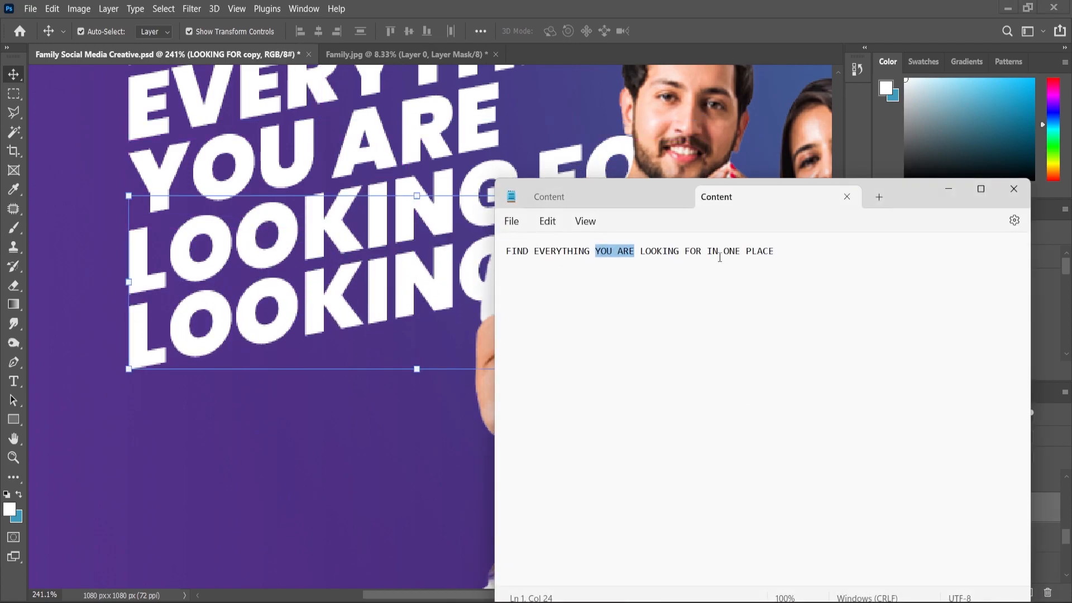
{"action": "left_click_drag", "start_coordinate": [709, 251], "coordinate": [775, 264]}
{"action": "key", "text": "ctrl+c"}
{"action": "key", "text": "alt+Tab"}
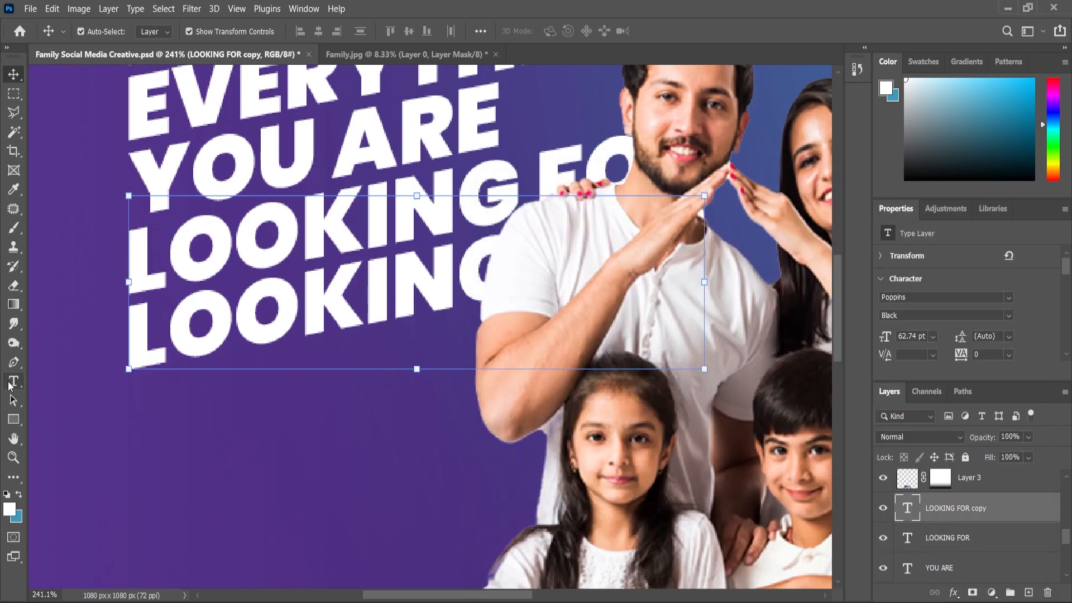
{"action": "left_click", "coordinate": [13, 381]}
{"action": "left_click", "coordinate": [212, 316]}
{"action": "key", "text": "ctrl+a"}
{"action": "key", "text": "ctrl+v"}
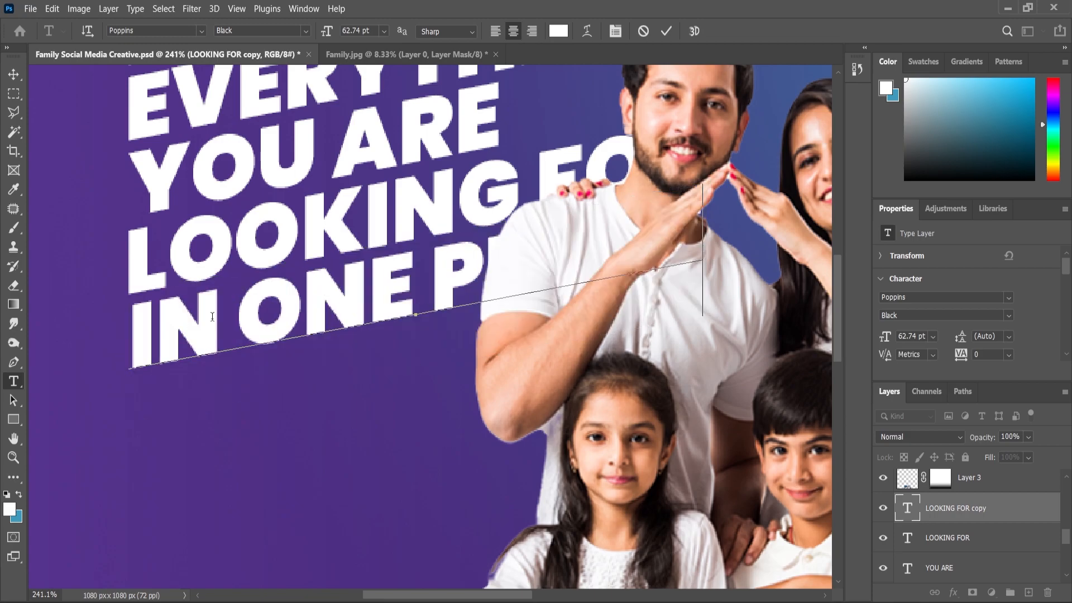
{"action": "scroll", "coordinate": [212, 316], "scroll_direction": "down", "scroll_amount": 5}
{"action": "left_click", "coordinate": [13, 73]}
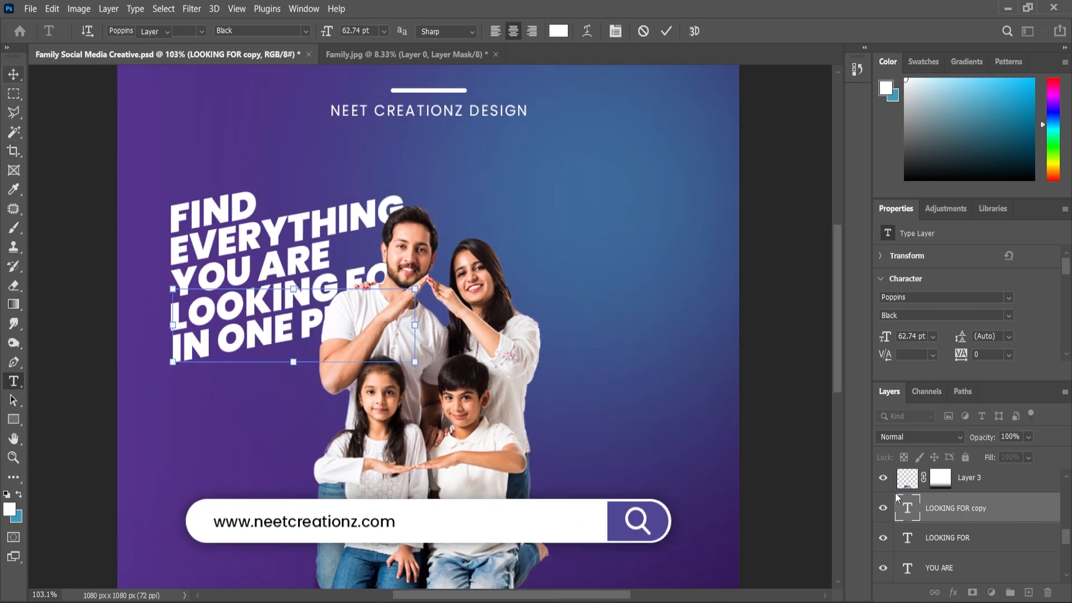
Step: Select all five headline text lines, scale them together to about 86%, and place the block beside the family's heads
{"action": "left_click", "coordinate": [948, 569], "text": "ctrl"}
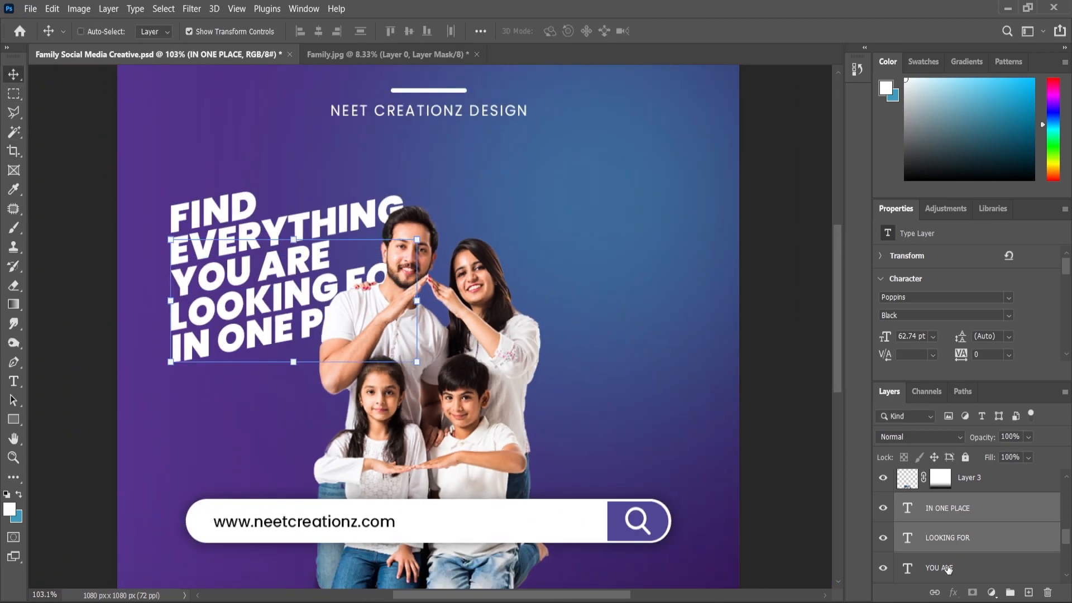
{"action": "scroll", "coordinate": [949, 569], "scroll_direction": "down", "scroll_amount": 1}
{"action": "left_click", "coordinate": [948, 569], "text": "ctrl"}
{"action": "scroll", "coordinate": [949, 569], "scroll_direction": "down", "scroll_amount": 1}
{"action": "left_click", "coordinate": [945, 569], "text": "ctrl"}
{"action": "scroll", "coordinate": [945, 569], "scroll_direction": "down", "scroll_amount": 2}
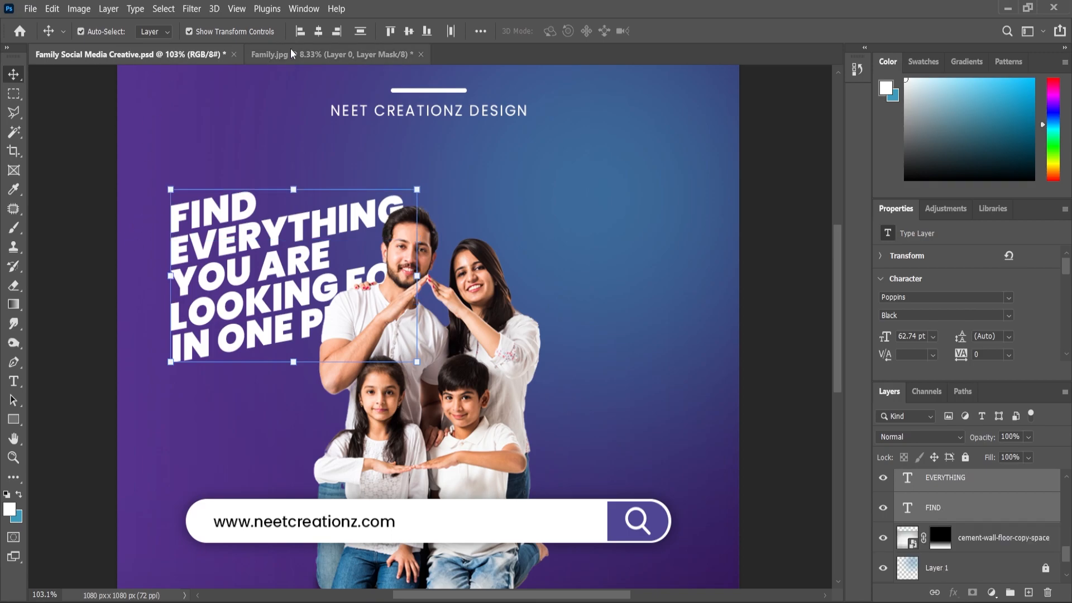
{"action": "left_click_drag", "start_coordinate": [421, 186], "coordinate": [396, 194]}
{"action": "scroll", "coordinate": [328, 278], "scroll_direction": "down", "scroll_amount": 1}
{"action": "left_click_drag", "start_coordinate": [310, 271], "coordinate": [286, 244]}
{"action": "left_click_drag", "start_coordinate": [365, 184], "coordinate": [373, 177]}
{"action": "left_click_drag", "start_coordinate": [324, 252], "coordinate": [316, 249]}
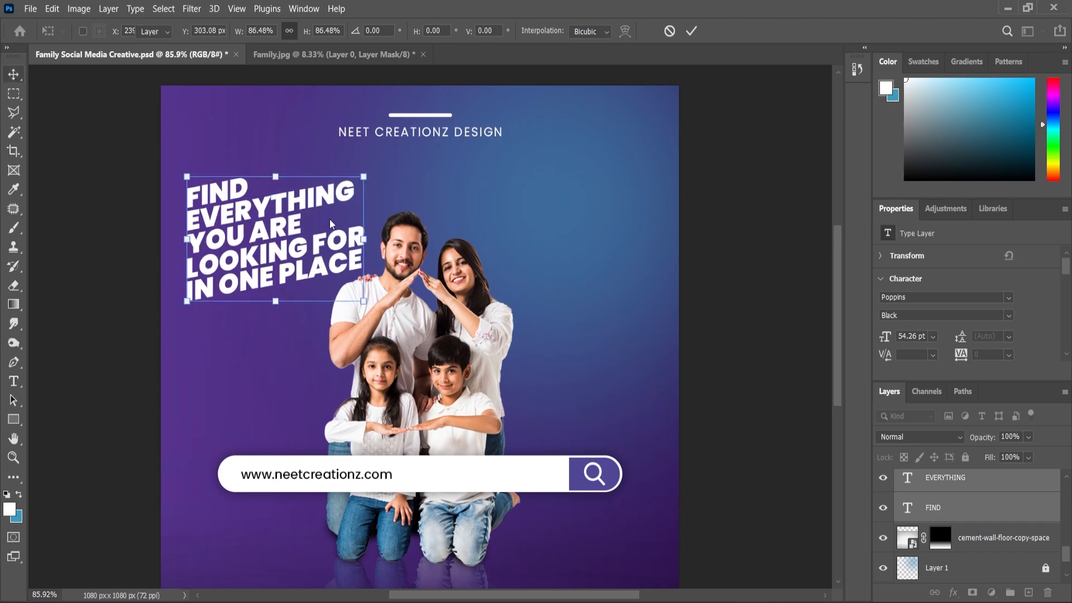
{"action": "left_click", "coordinate": [332, 225]}
{"action": "scroll", "coordinate": [332, 224], "scroll_direction": "down", "scroll_amount": 6}
{"action": "scroll", "coordinate": [333, 224], "scroll_direction": "up", "scroll_amount": 1}
{"action": "scroll", "coordinate": [332, 224], "scroll_direction": "down", "scroll_amount": 2}
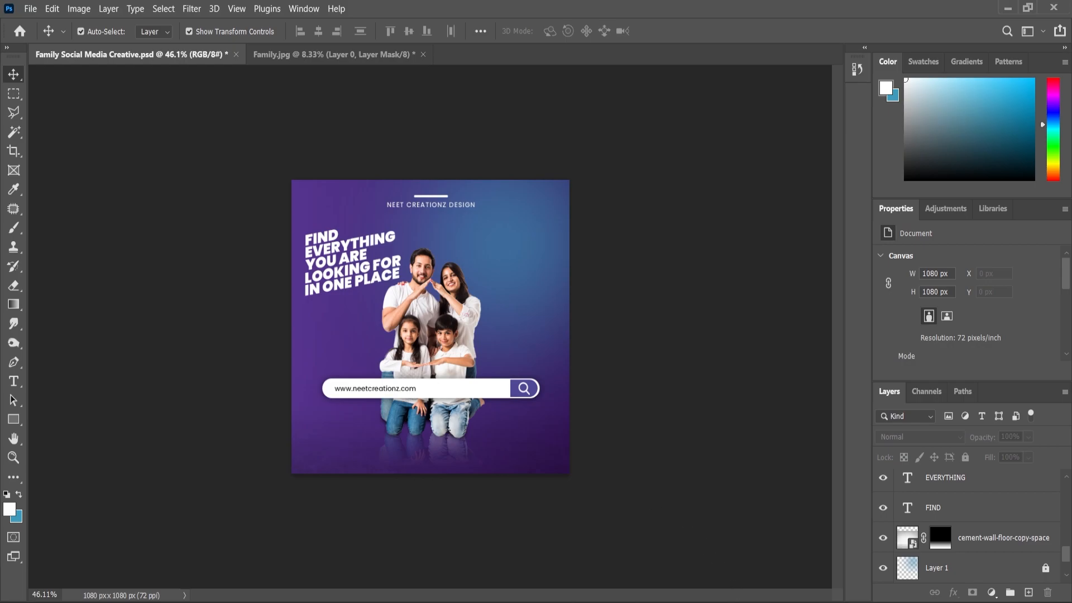
Step: Set the EVERYTHING line's font style to Bold
{"action": "scroll", "coordinate": [258, 199], "scroll_direction": "up", "scroll_amount": 10}
{"action": "left_click", "coordinate": [14, 382]}
{"action": "double_click", "coordinate": [908, 478]}
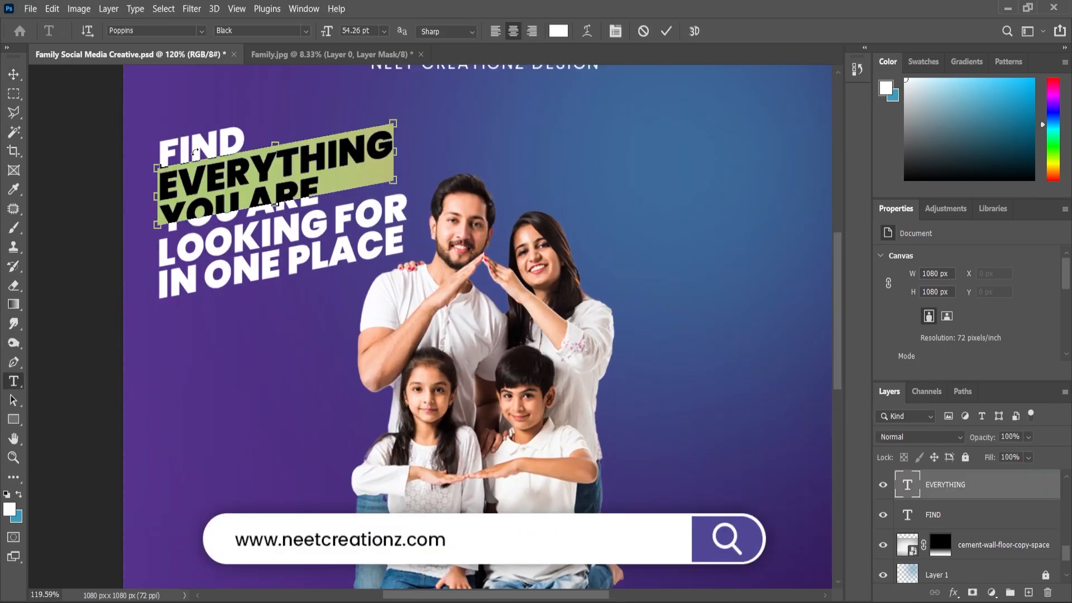
{"action": "left_click", "coordinate": [307, 31]}
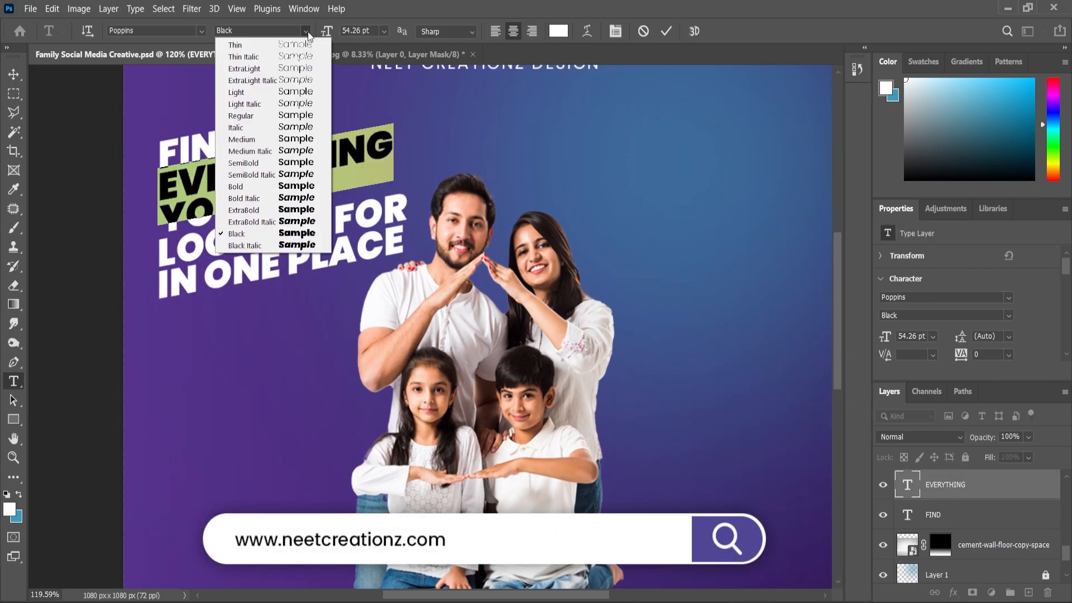
{"action": "left_click", "coordinate": [246, 187]}
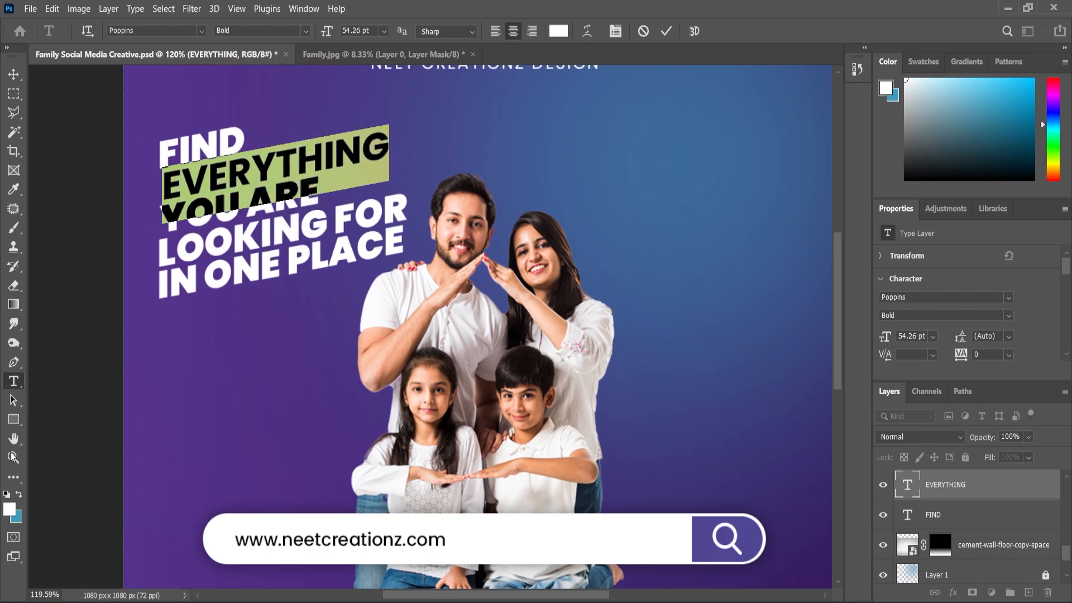
{"action": "key", "text": "ctrl+Return"}
{"action": "left_click", "coordinate": [14, 74]}
{"action": "left_click_drag", "start_coordinate": [75, 125], "coordinate": [196, 281]}
{"action": "left_click", "coordinate": [65, 268]}
Step: Set all five headline lines to Poppins Bold and scale the block down to about 97%
{"action": "left_click", "coordinate": [937, 513]}
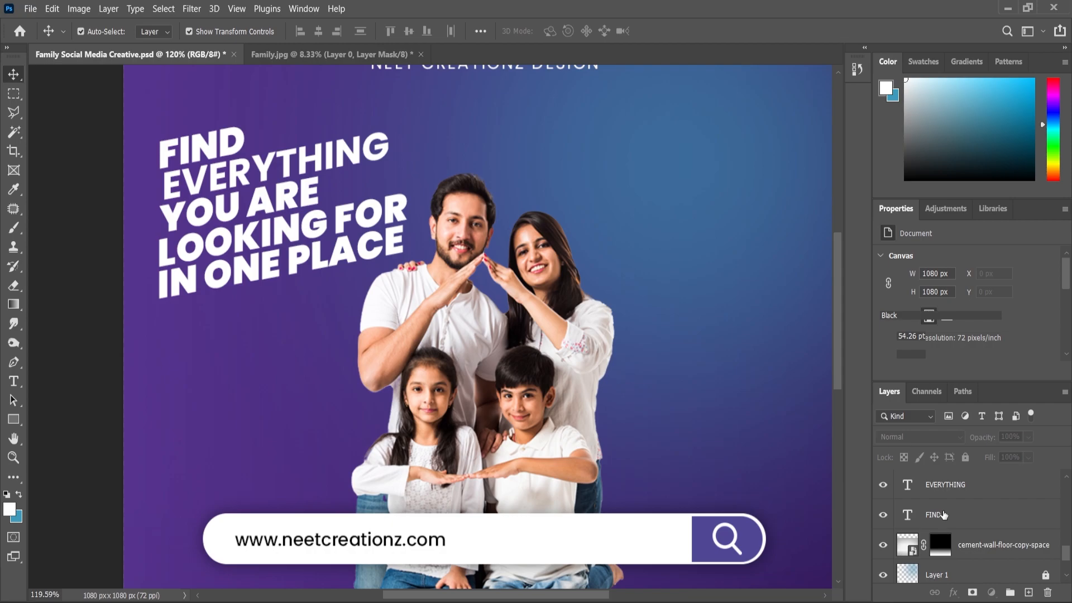
{"action": "scroll", "coordinate": [943, 503], "scroll_direction": "up", "scroll_amount": 2}
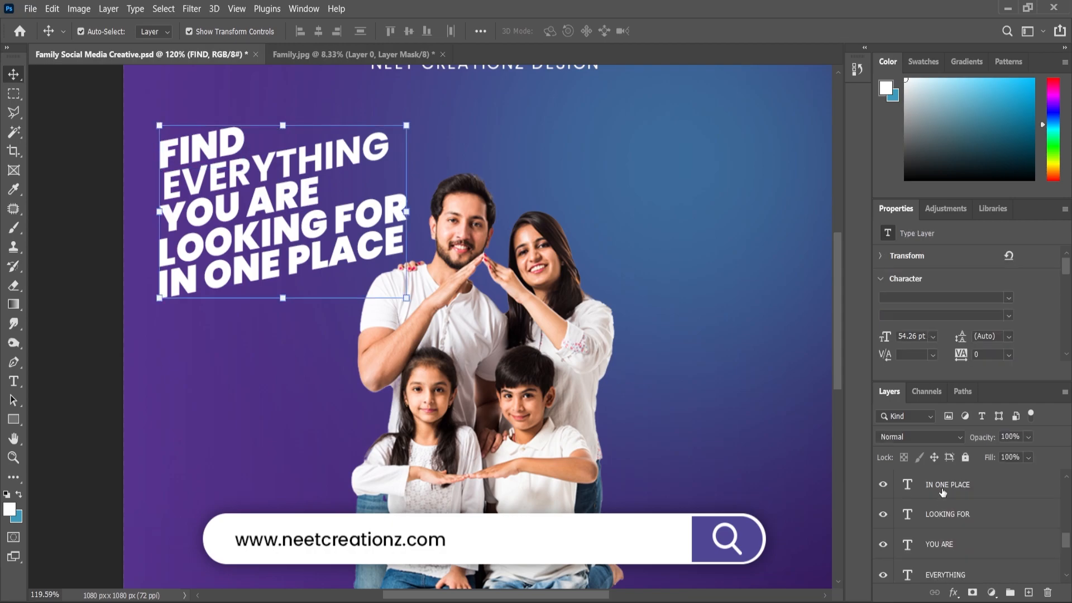
{"action": "left_click", "coordinate": [943, 490], "text": "shift"}
{"action": "left_click", "coordinate": [1010, 303]}
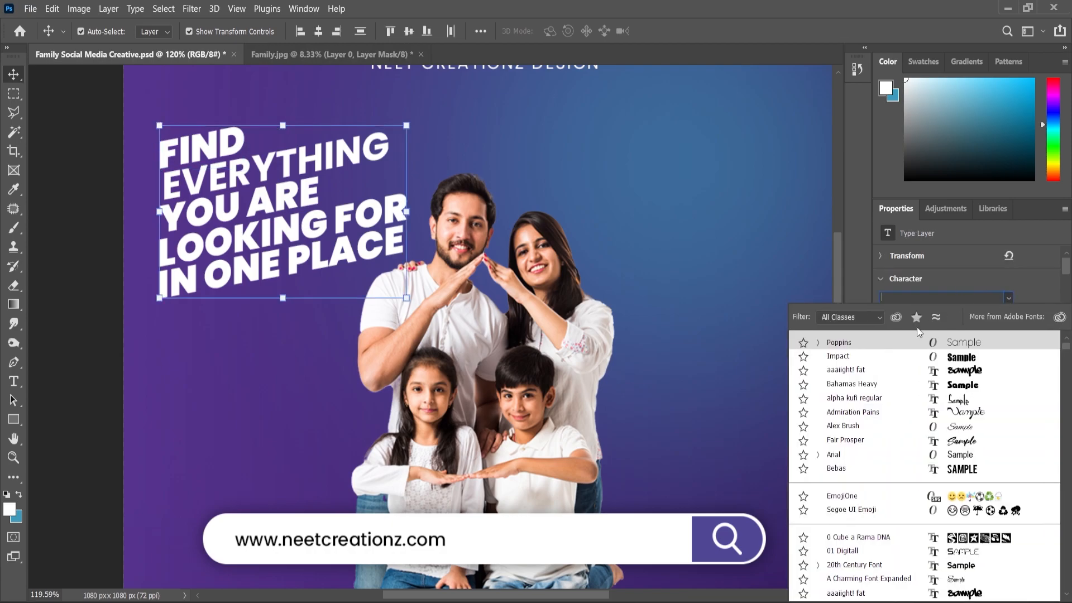
{"action": "left_click", "coordinate": [872, 343]}
{"action": "key", "text": "BackSpace"}
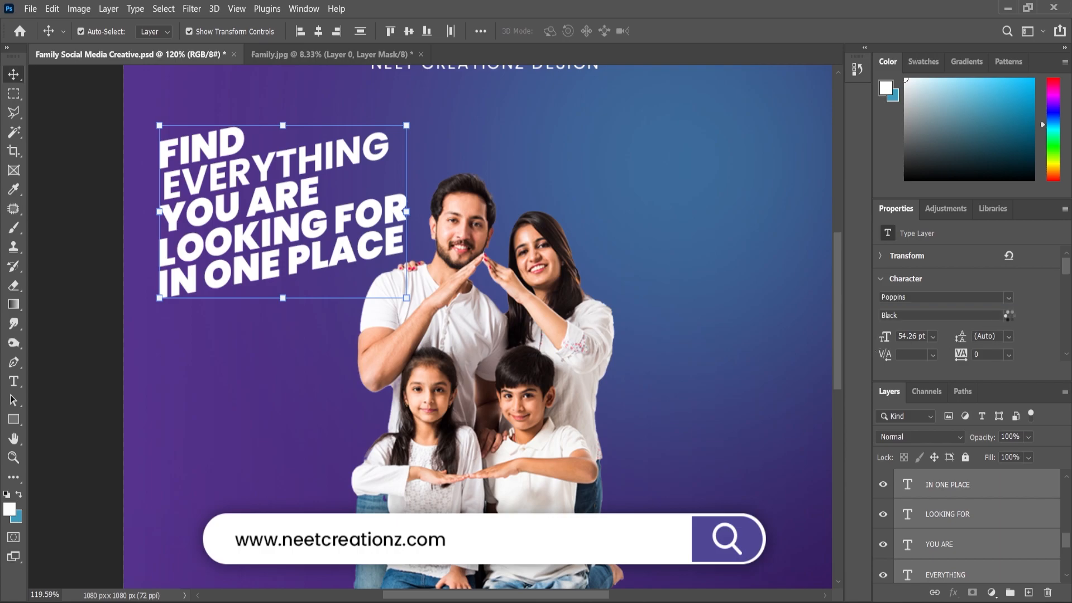
{"action": "left_click", "coordinate": [1009, 316]}
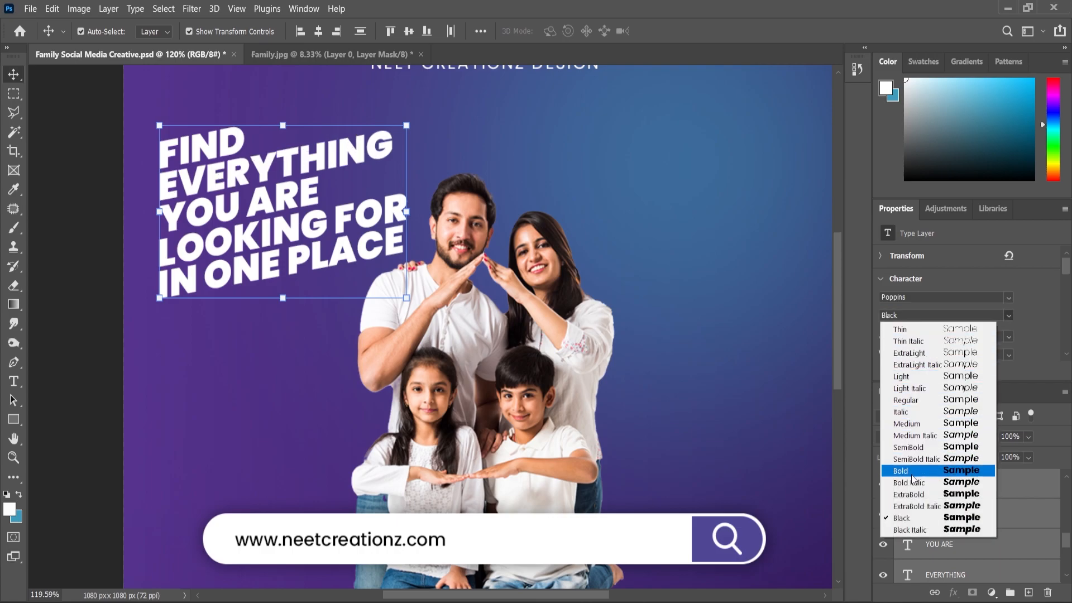
{"action": "left_click", "coordinate": [912, 472]}
{"action": "left_click_drag", "start_coordinate": [401, 128], "coordinate": [399, 129]}
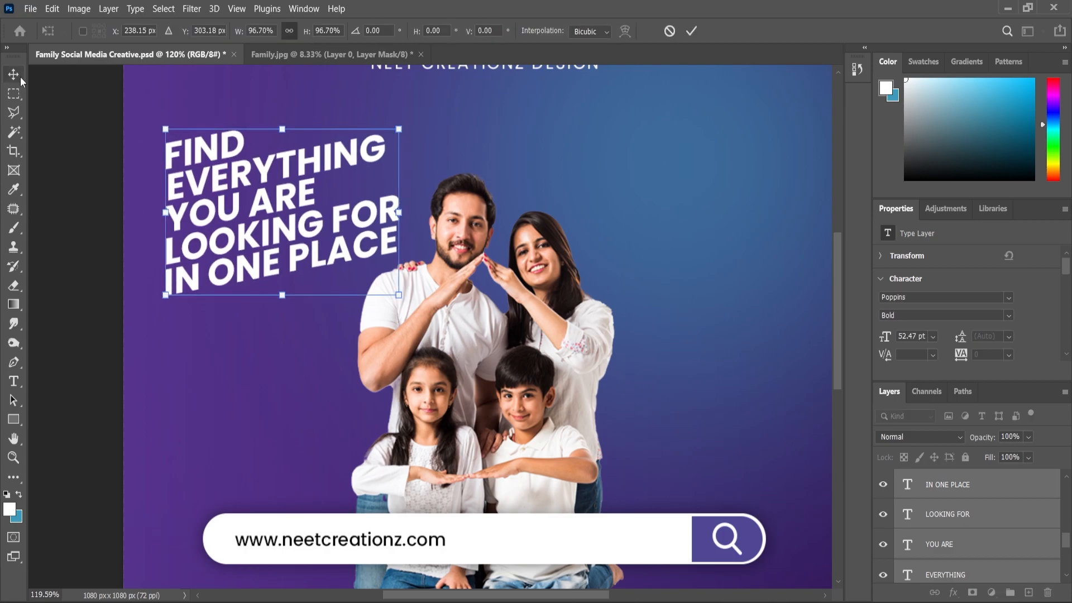
{"action": "left_click", "coordinate": [102, 222]}
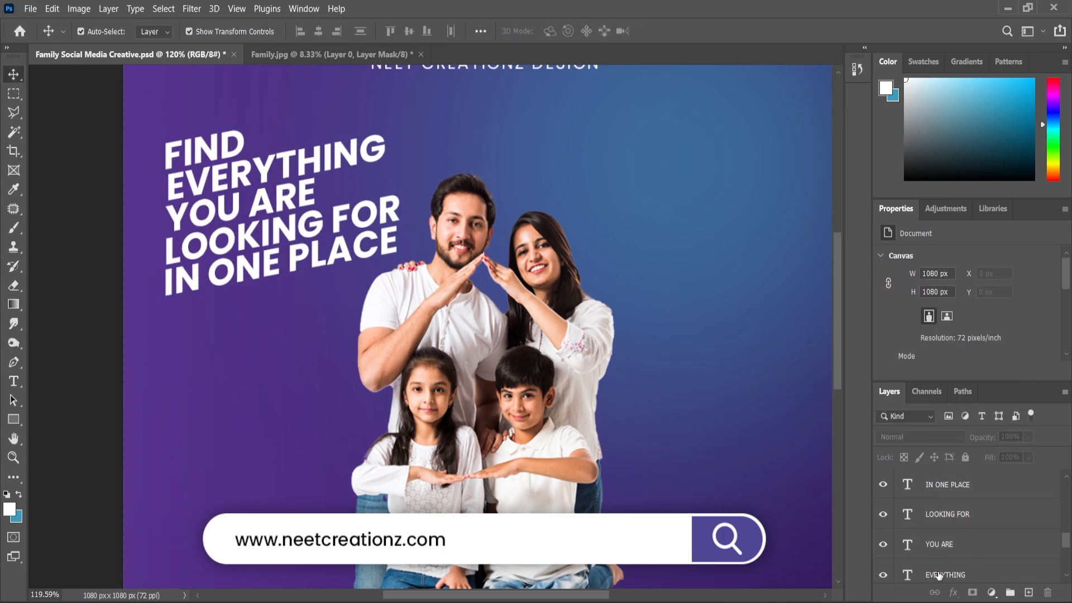
Step: Nudge the four lines below FIND down slightly, and the three lines below EVERYTHING a little further, to open the line spacing
{"action": "left_click", "coordinate": [956, 570]}
{"action": "scroll", "coordinate": [953, 534], "scroll_direction": "up", "scroll_amount": 1}
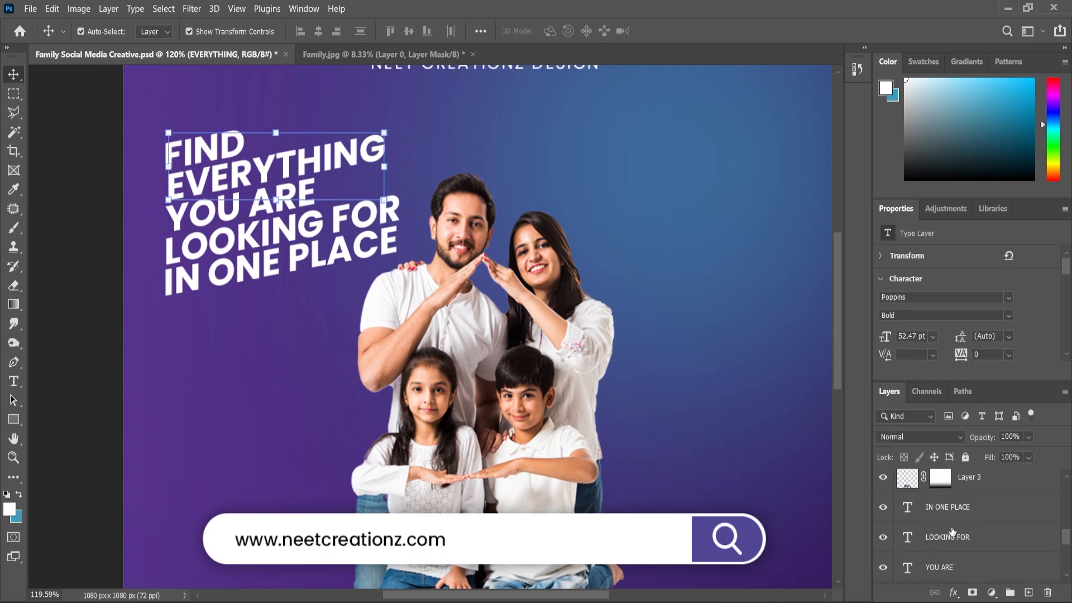
{"action": "left_click", "coordinate": [952, 509], "text": "shift"}
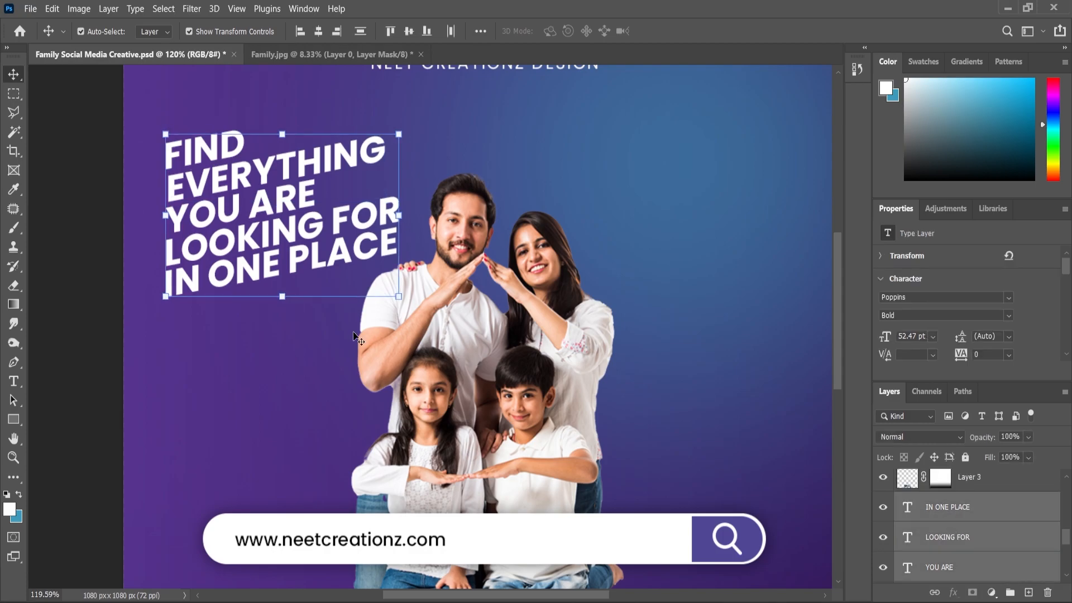
{"action": "scroll", "coordinate": [950, 545], "scroll_direction": "down", "scroll_amount": 1}
{"action": "left_click", "coordinate": [945, 542]}
{"action": "scroll", "coordinate": [949, 539], "scroll_direction": "up", "scroll_amount": 1}
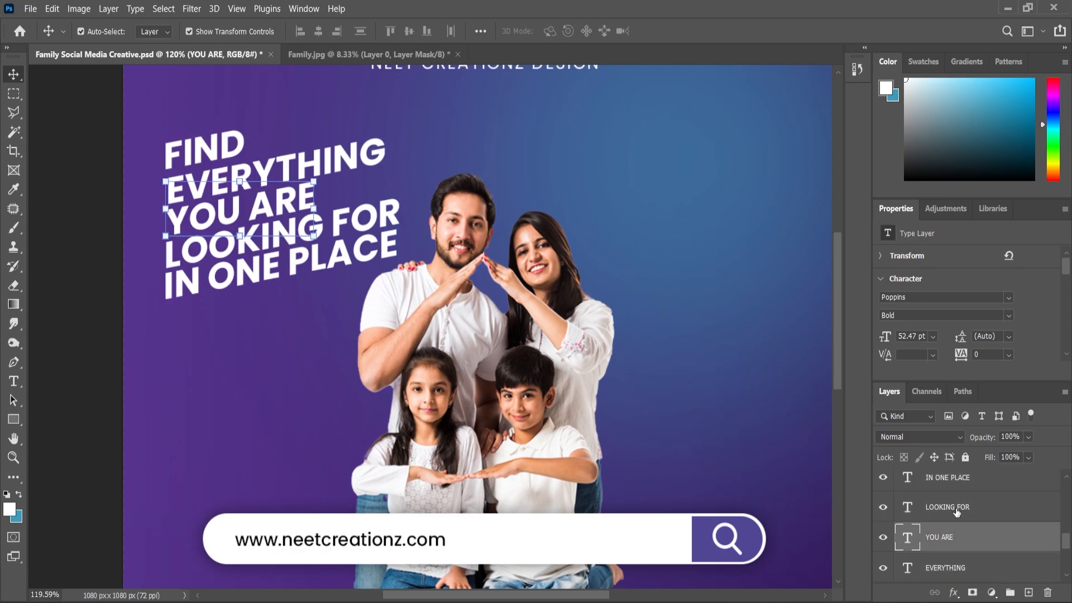
{"action": "key", "text": "Down"}
{"action": "key", "text": "Down"}
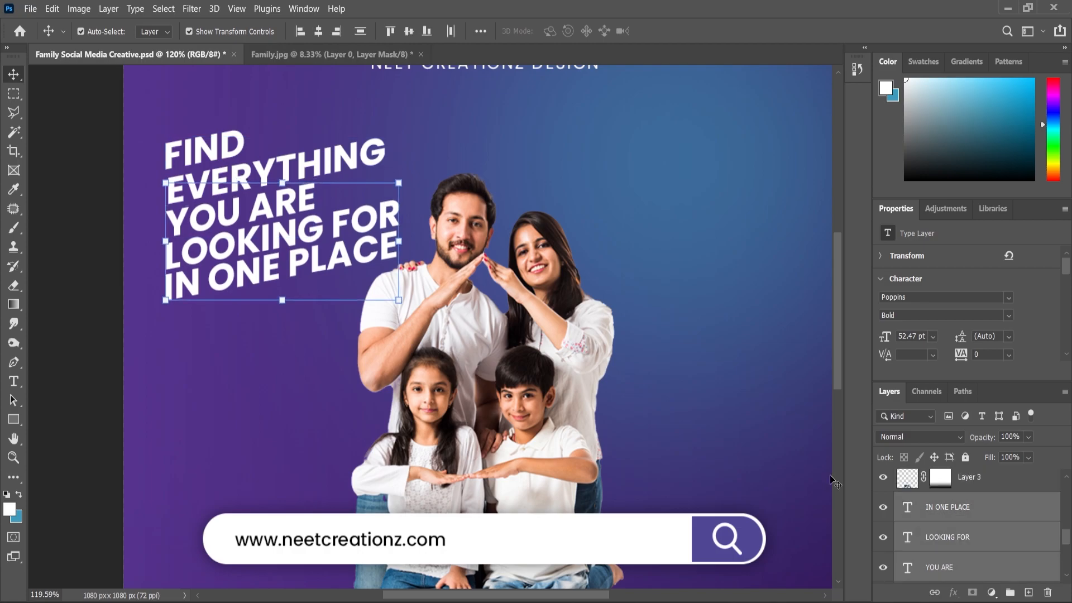
Step: Nudge LOOKING FOR and IN ONE PLACE down together, and IN ONE PLACE slightly more, to even out the spacing
{"action": "left_click", "coordinate": [942, 539]}
{"action": "left_click", "coordinate": [948, 509], "text": "shift"}
{"action": "key", "text": "Down"}
{"action": "key", "text": "Down"}
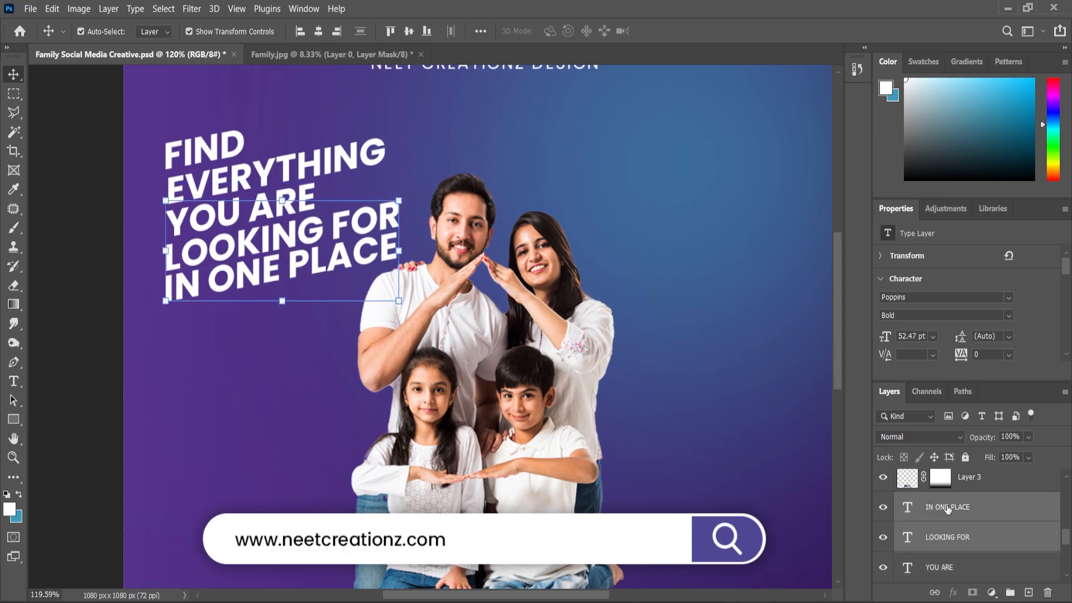
{"action": "left_click", "coordinate": [950, 510]}
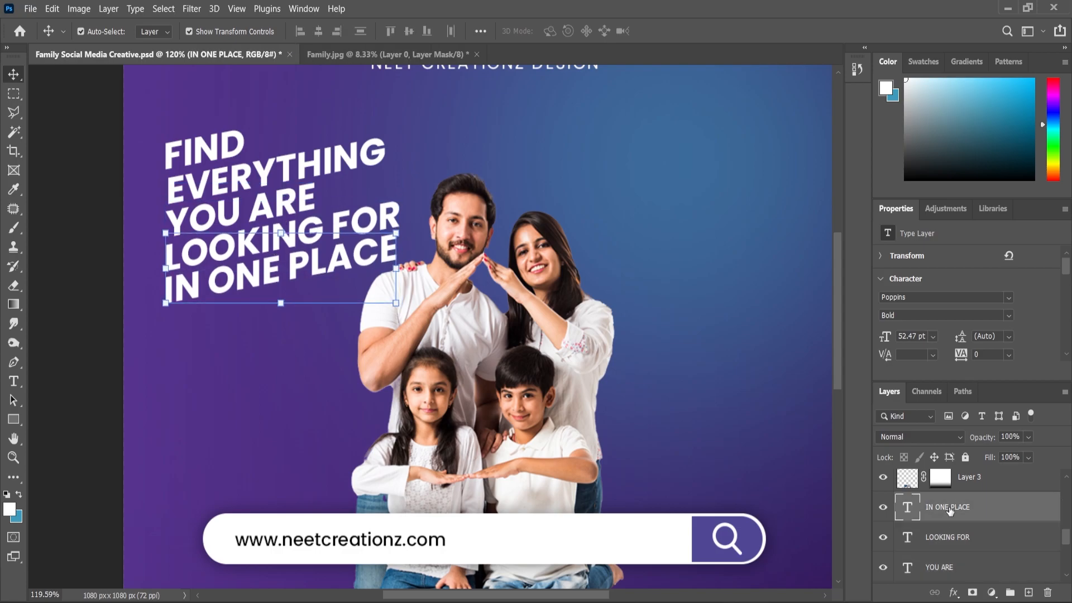
Step: Select all five headline lines, rescale them together to about 101.5%, and shift the block up slightly
{"action": "scroll", "coordinate": [962, 544], "scroll_direction": "down", "scroll_amount": 2}
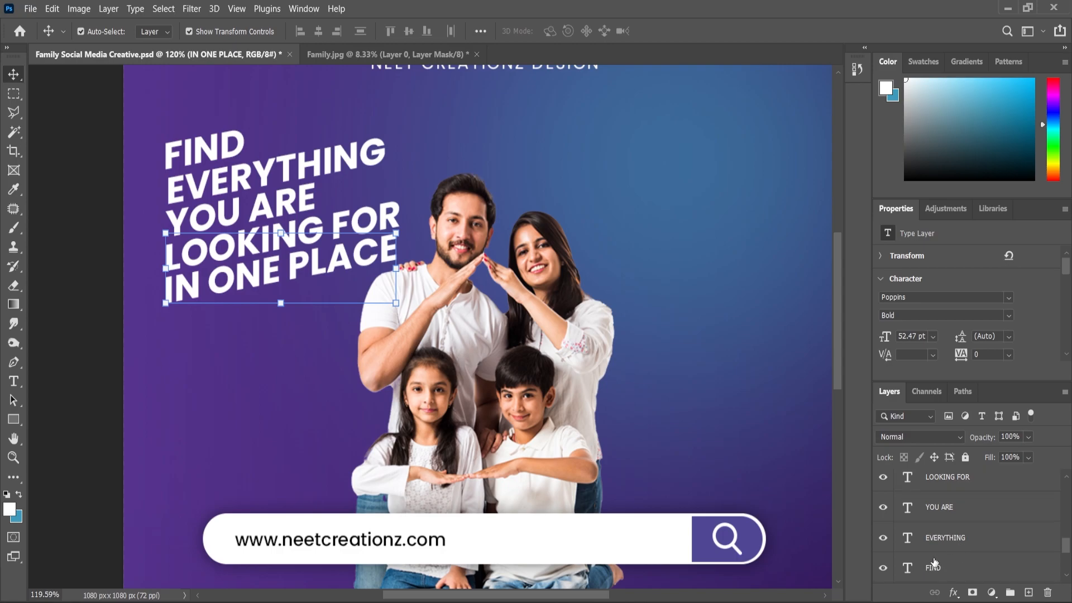
{"action": "left_click", "coordinate": [932, 568], "text": "shift"}
{"action": "left_click_drag", "start_coordinate": [399, 130], "coordinate": [387, 140]}
{"action": "scroll", "coordinate": [356, 316], "scroll_direction": "down", "scroll_amount": 3}
{"action": "left_click_drag", "start_coordinate": [388, 176], "coordinate": [396, 165]}
{"action": "left_click_drag", "start_coordinate": [333, 242], "coordinate": [327, 237]}
Step: Convert the five headline lines into a single smart object and rename its layer Text
{"action": "scroll", "coordinate": [944, 508], "scroll_direction": "up", "scroll_amount": 2}
{"action": "left_click", "coordinate": [945, 510]}
{"action": "right_click", "coordinate": [945, 511]}
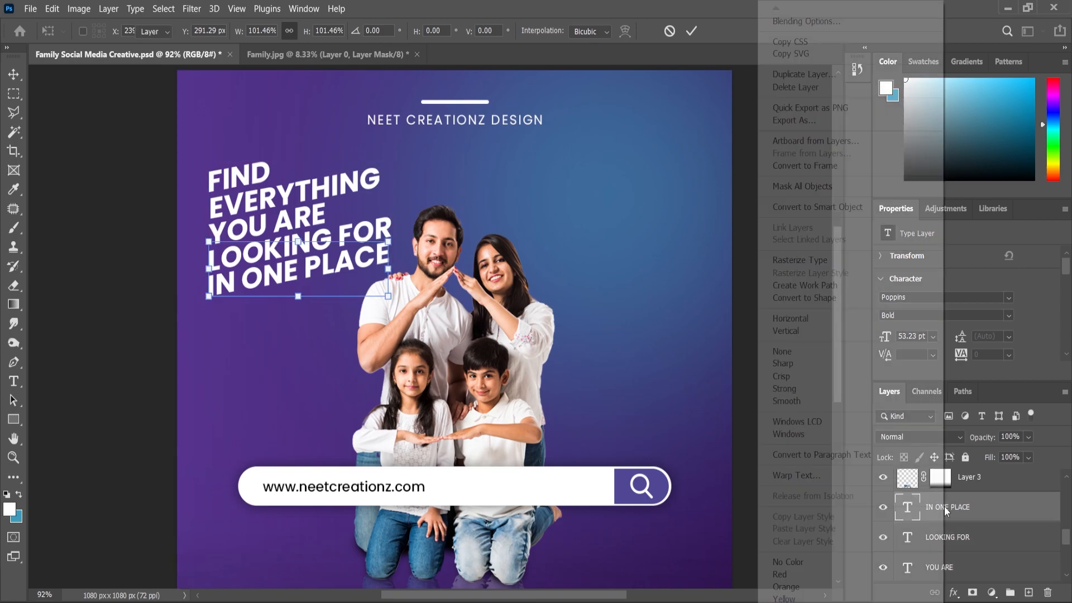
{"action": "left_click", "coordinate": [979, 514]}
{"action": "scroll", "coordinate": [959, 534], "scroll_direction": "down", "scroll_amount": 4}
{"action": "left_click", "coordinate": [940, 510], "text": "shift"}
{"action": "right_click", "coordinate": [940, 510]}
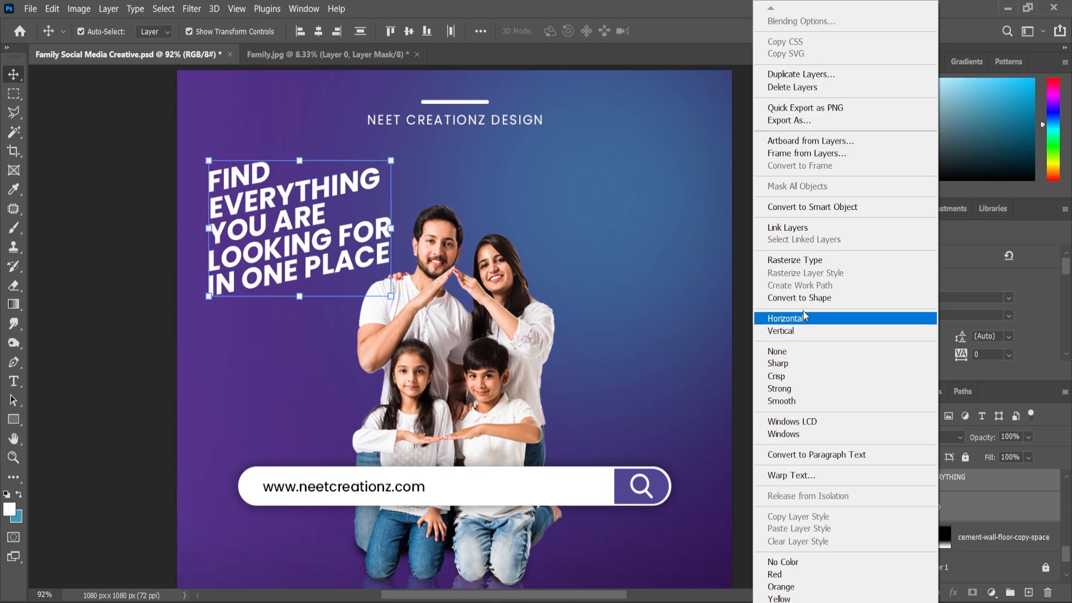
{"action": "left_click", "coordinate": [805, 207]}
{"action": "double_click", "coordinate": [937, 490]}
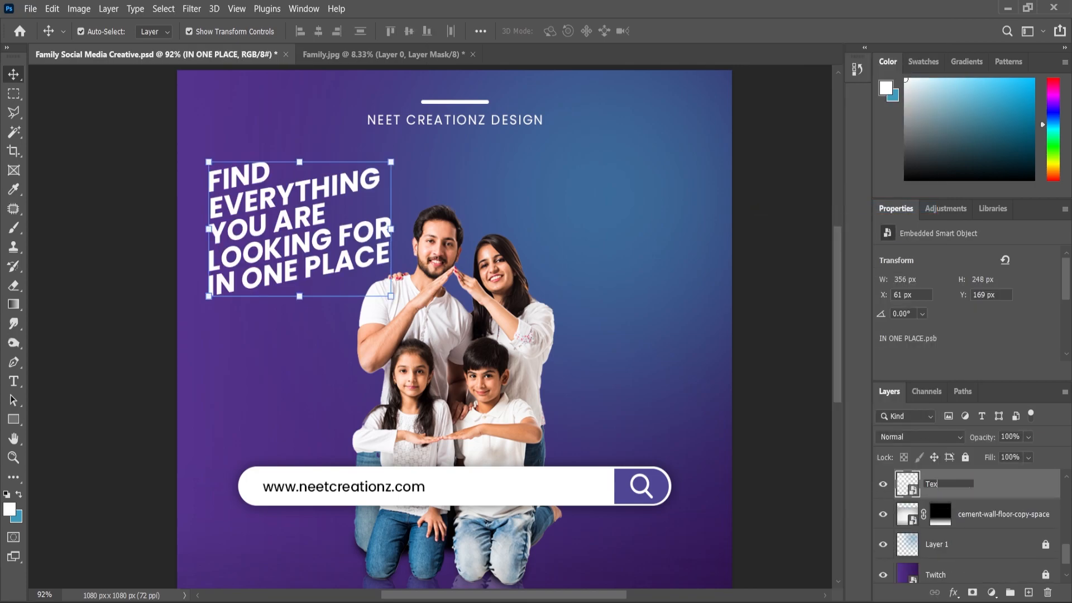
{"action": "key", "text": "Return"}
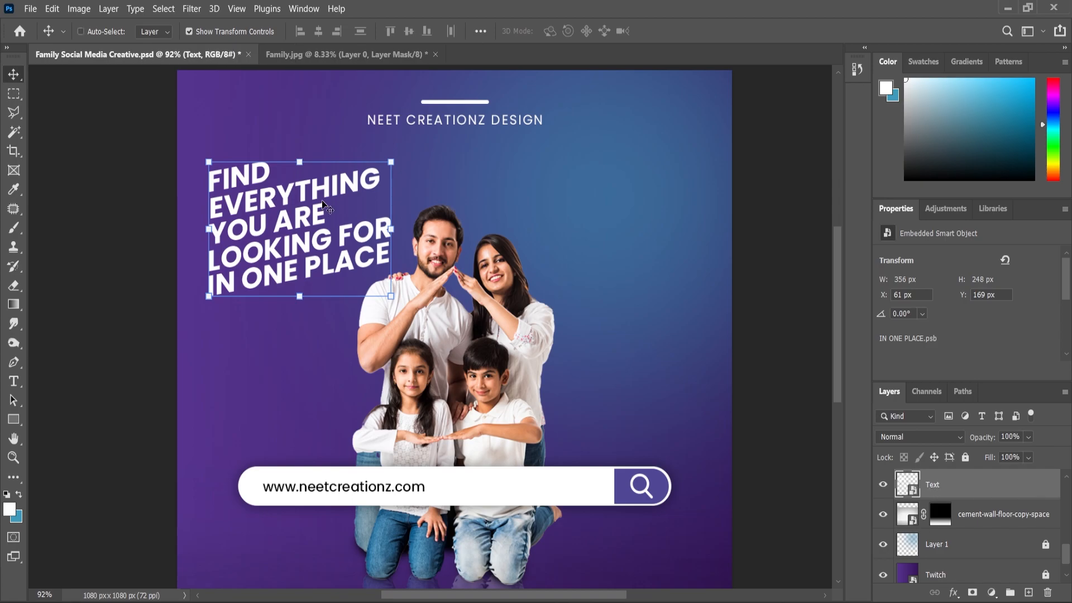
Step: Skew the Text smart object slightly along its right edge to adjust the headline's slant
{"action": "key", "text": "ctrl+t"}
{"action": "right_click", "coordinate": [313, 208]}
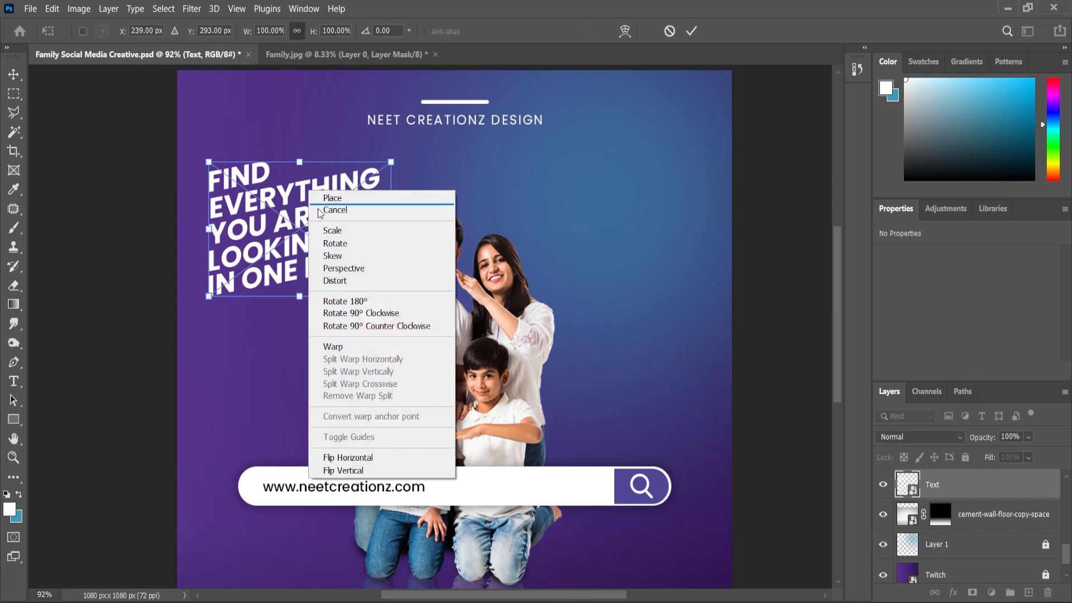
{"action": "left_click", "coordinate": [335, 252]}
{"action": "left_click_drag", "start_coordinate": [393, 230], "coordinate": [395, 233]}
{"action": "left_click", "coordinate": [6, 71]}
{"action": "scroll", "coordinate": [535, 409], "scroll_direction": "down", "scroll_amount": 5}
{"action": "scroll", "coordinate": [386, 221], "scroll_direction": "up", "scroll_amount": 3}
Step: Open the Text smart object's contents, recolor the IN ONE PLACE line with the blue swatch color, and save and close them
{"action": "double_click", "coordinate": [317, 241]}
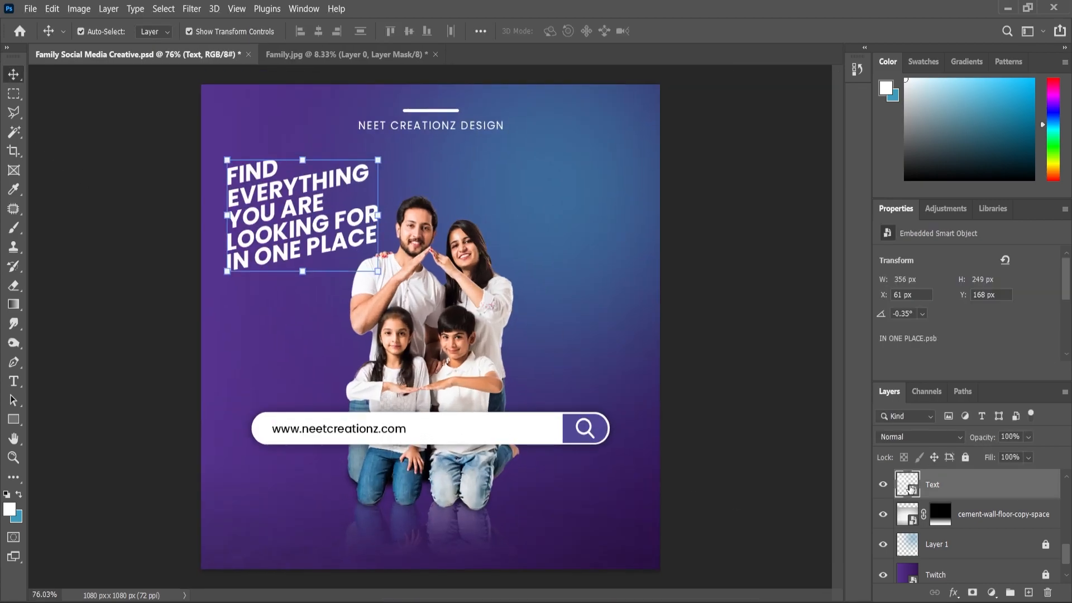
{"action": "scroll", "coordinate": [414, 406], "scroll_direction": "up", "scroll_amount": 3}
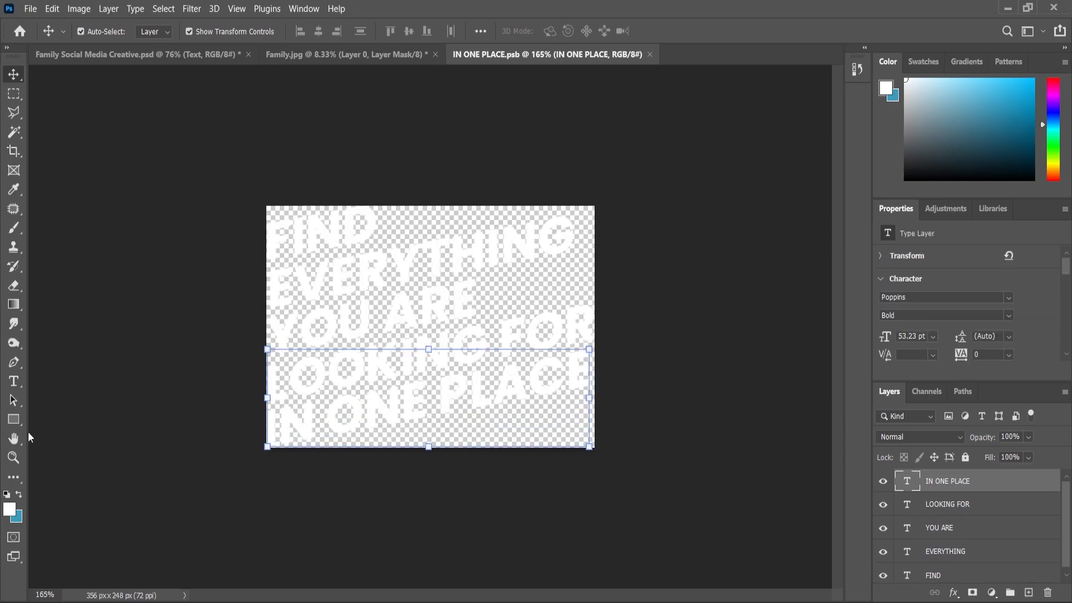
{"action": "left_click", "coordinate": [14, 381]}
{"action": "left_click", "coordinate": [326, 442]}
{"action": "key", "text": "ctrl+a"}
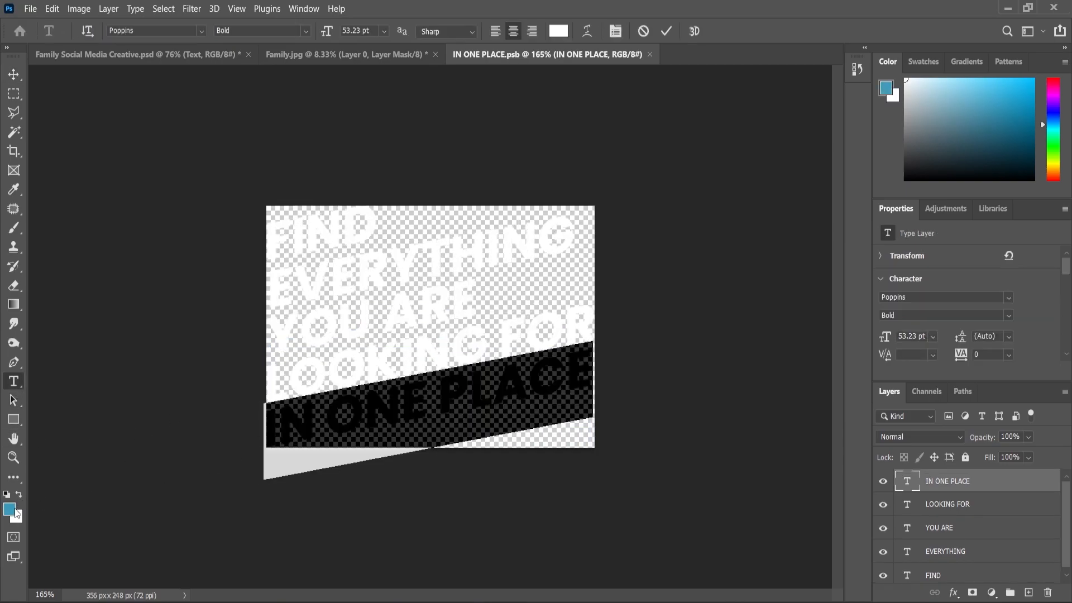
{"action": "key", "text": "alt+BackSpace"}
{"action": "left_click", "coordinate": [16, 76]}
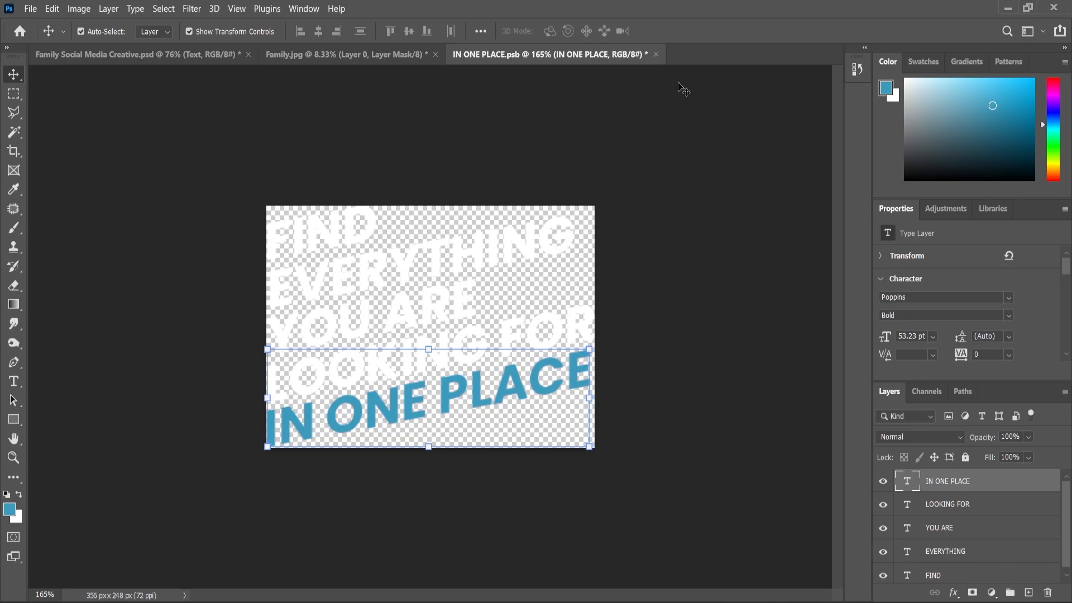
{"action": "left_click", "coordinate": [656, 54]}
{"action": "left_click", "coordinate": [503, 242]}
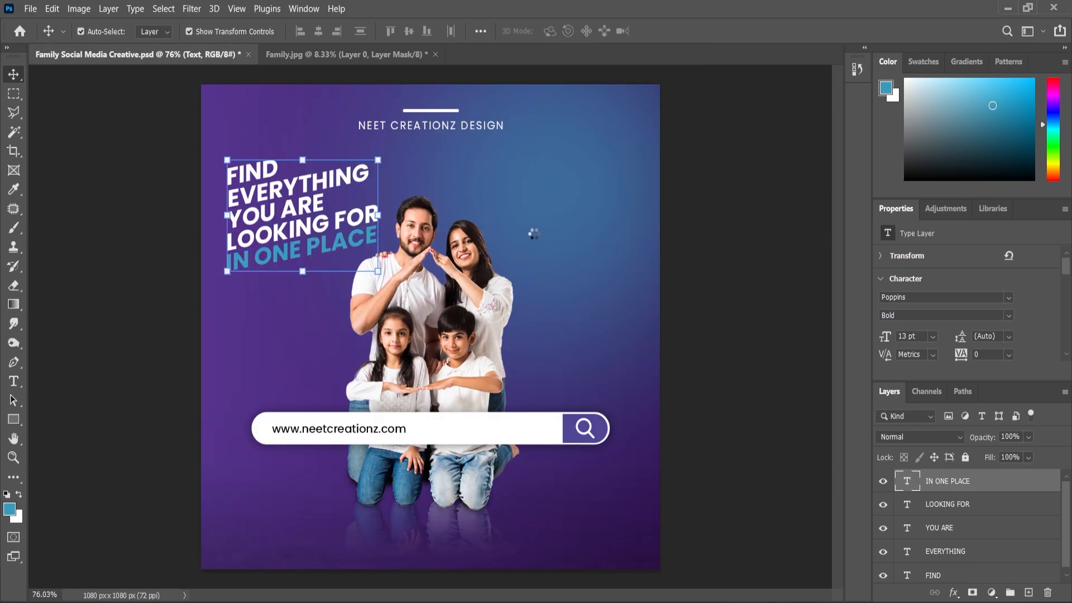
Step: Scale the Text headline up to about 104% and move it down slightly beside the family
{"action": "scroll", "coordinate": [355, 213], "scroll_direction": "up", "scroll_amount": 2}
{"action": "key", "text": "ctrl+t"}
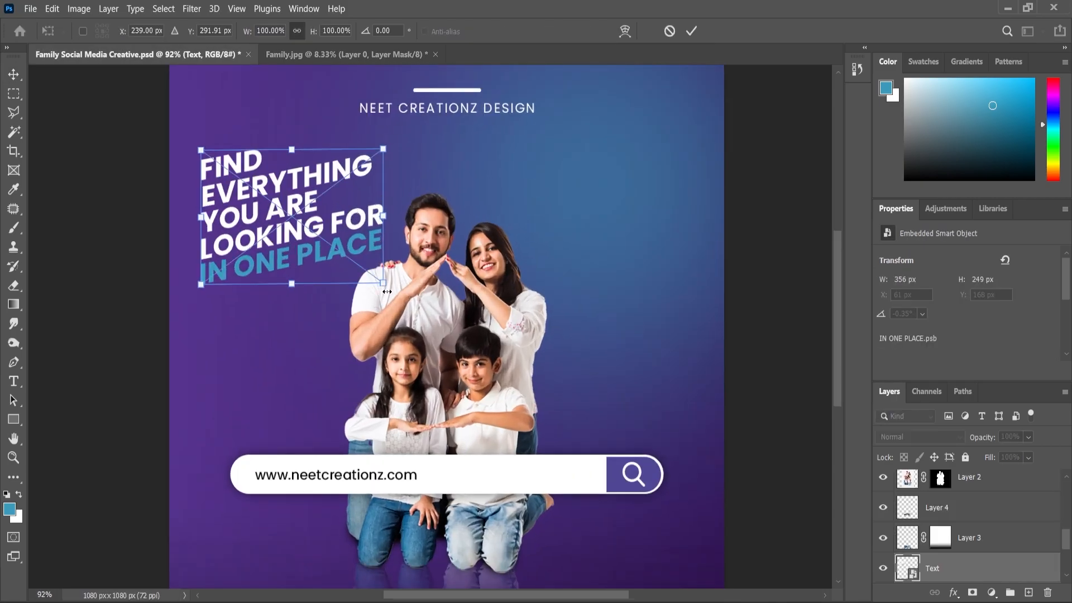
{"action": "left_click_drag", "start_coordinate": [385, 290], "coordinate": [389, 293]}
{"action": "left_click_drag", "start_coordinate": [332, 247], "coordinate": [337, 266]}
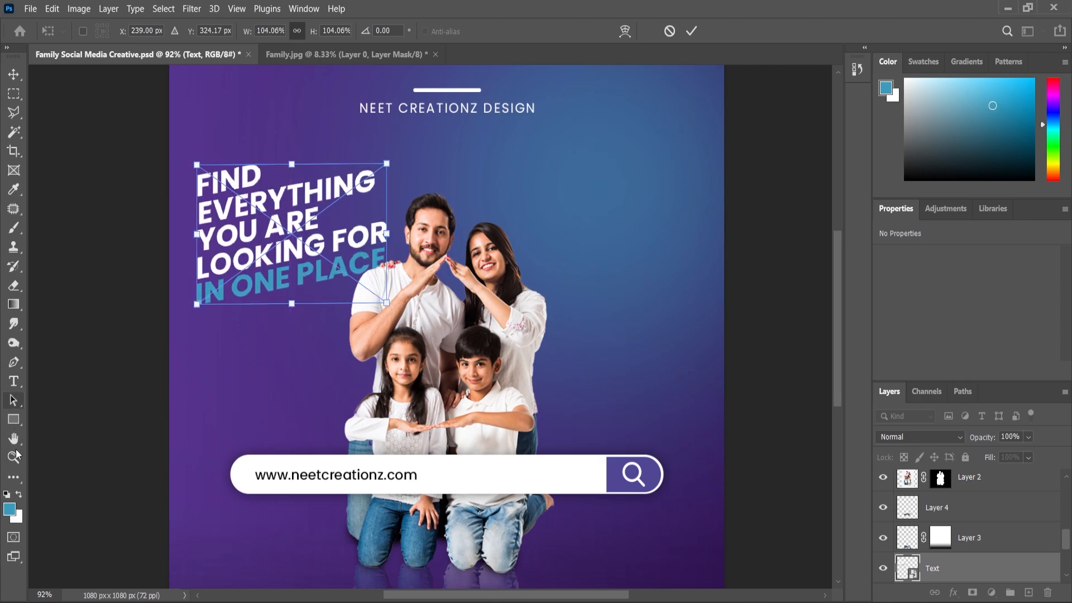
{"action": "left_click", "coordinate": [15, 456]}
{"action": "scroll", "coordinate": [559, 279], "scroll_direction": "down", "scroll_amount": 6}
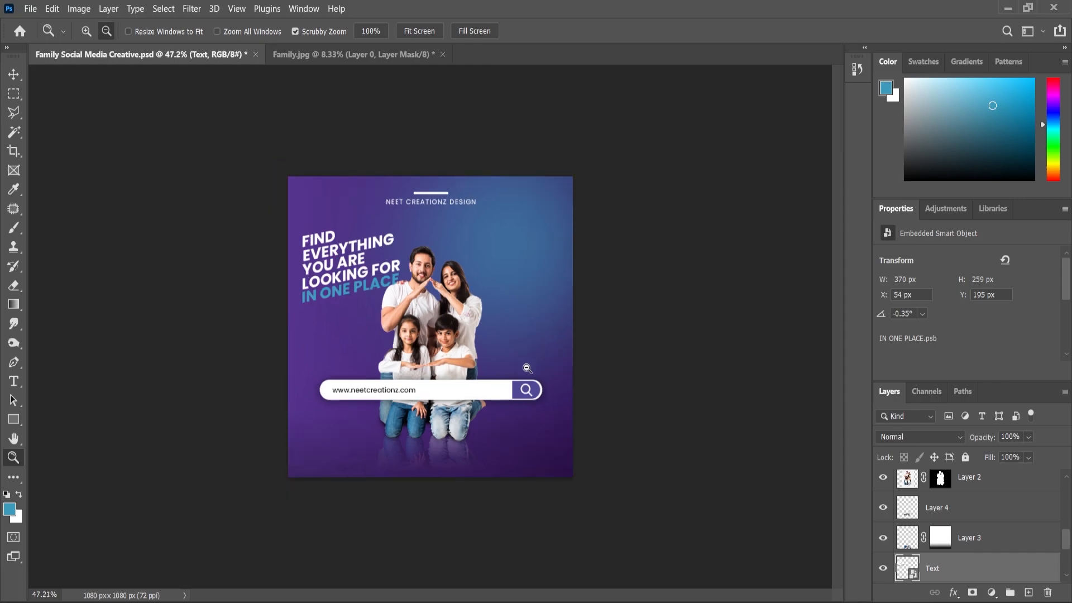
{"action": "left_click", "coordinate": [14, 75]}
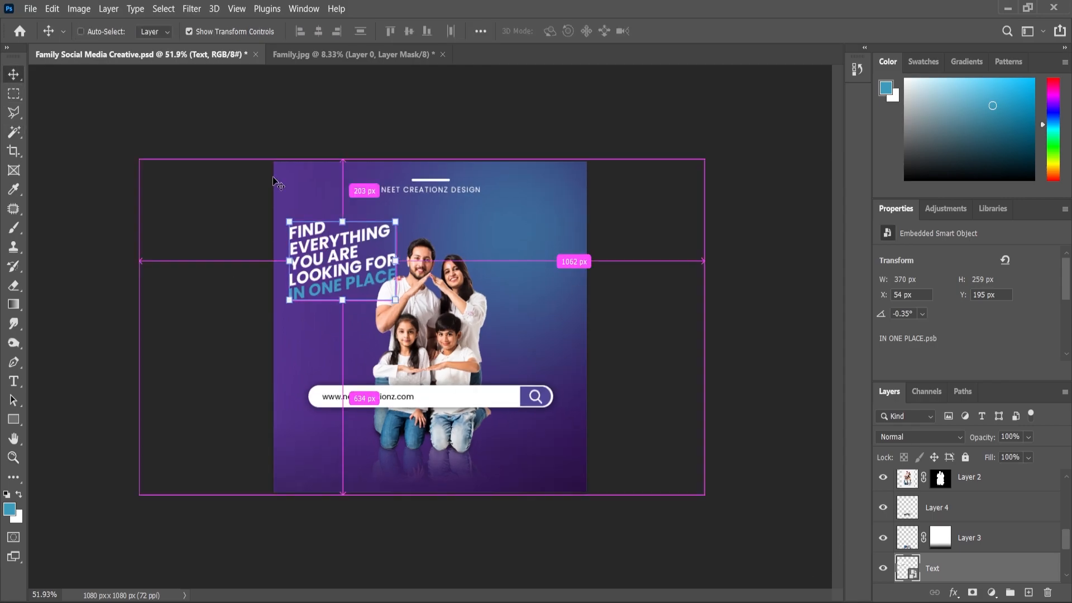
Step: Skew the Text headline slightly upward along its right edge and apply the transform
{"action": "key", "text": "ctrl+t"}
{"action": "right_click", "coordinate": [343, 265]}
{"action": "left_click", "coordinate": [396, 335]}
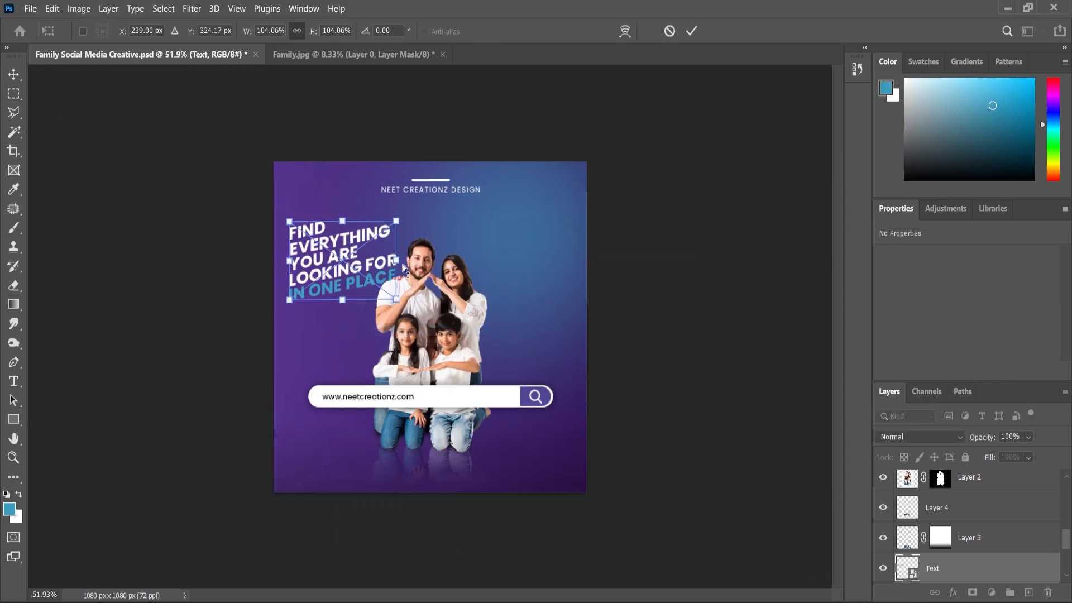
{"action": "left_click_drag", "start_coordinate": [400, 261], "coordinate": [401, 257]}
{"action": "left_click", "coordinate": [14, 75]}
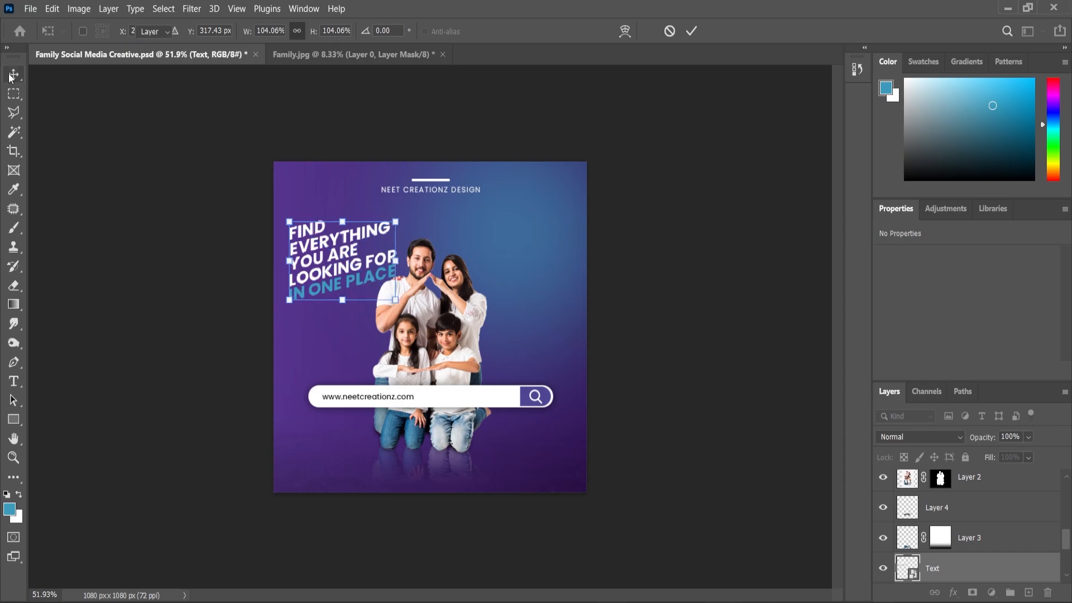
{"action": "left_click", "coordinate": [181, 168]}
{"action": "scroll", "coordinate": [344, 257], "scroll_direction": "up", "scroll_amount": 4}
{"action": "scroll", "coordinate": [344, 255], "scroll_direction": "down", "scroll_amount": 1}
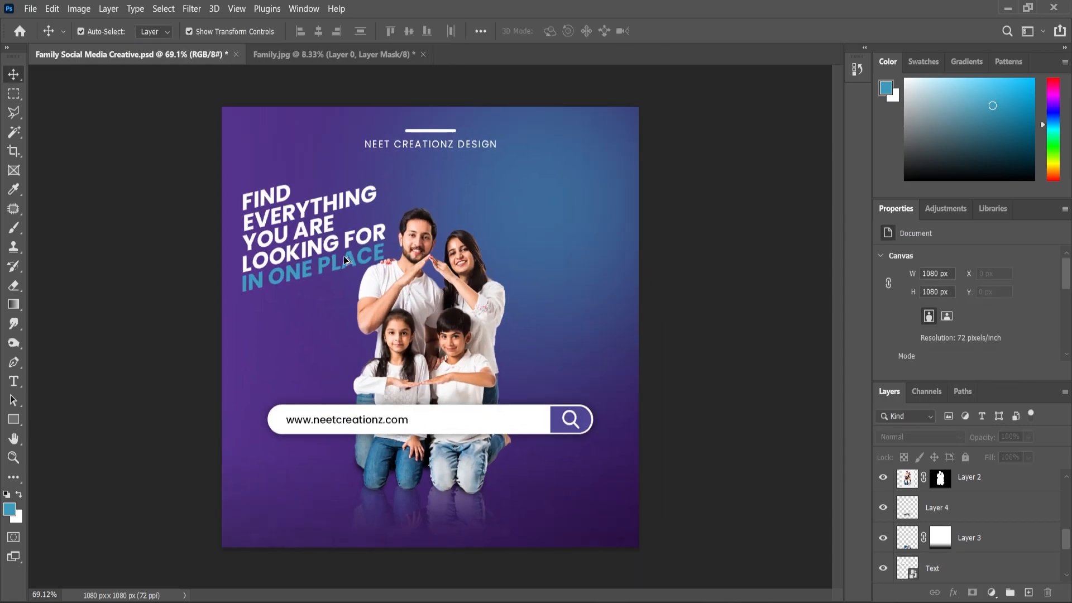
{"action": "scroll", "coordinate": [344, 260], "scroll_direction": "down", "scroll_amount": 3}
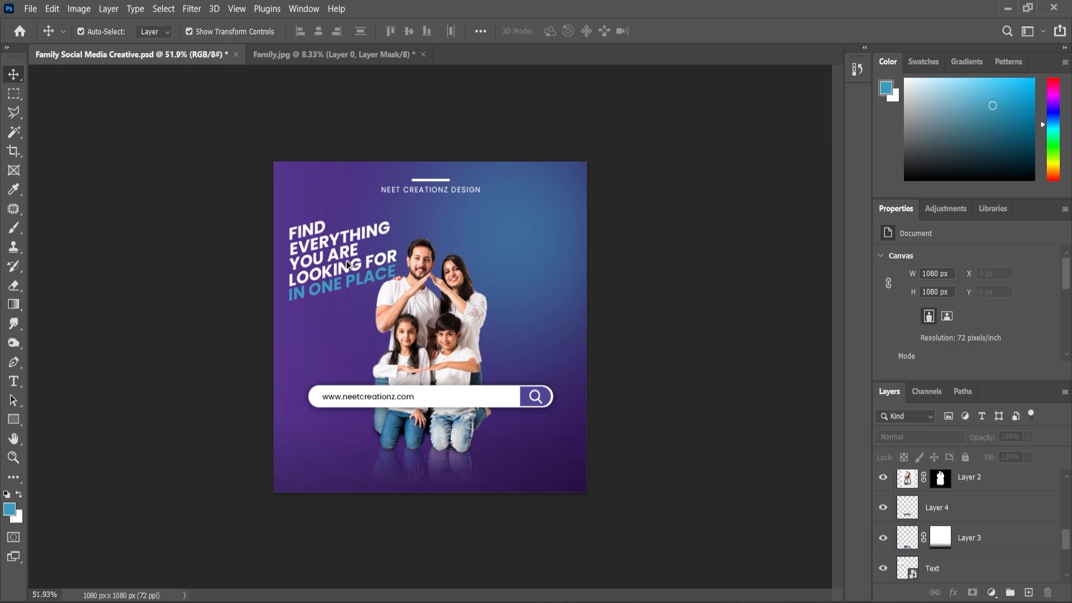
{"action": "scroll", "coordinate": [571, 343], "scroll_direction": "up", "scroll_amount": 1}
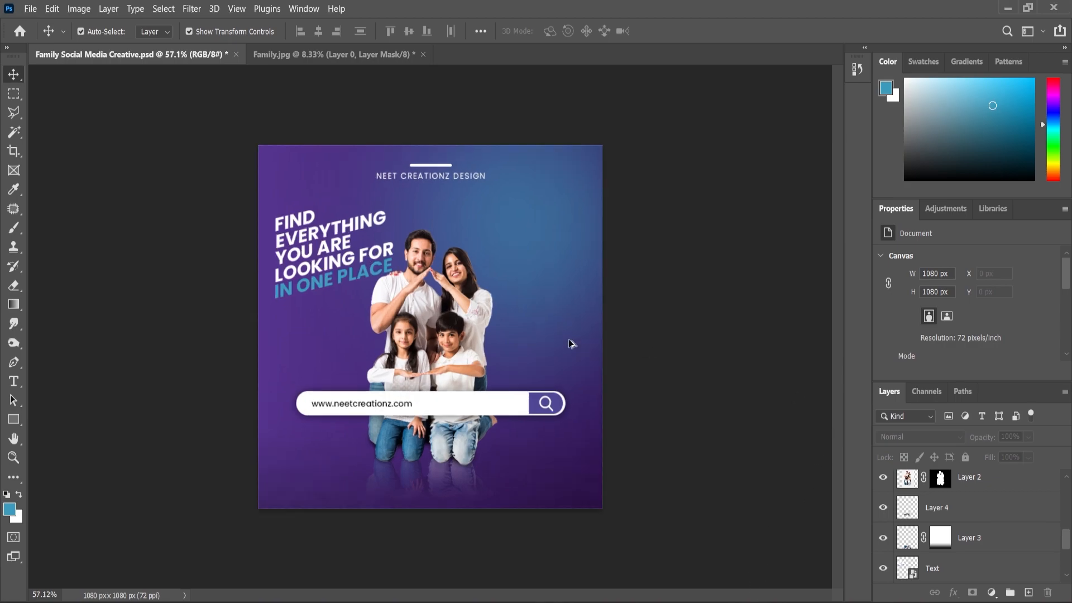
Step: Place Icons.png in the design as a small row of social media icons centered below the family
{"action": "left_click", "coordinate": [618, 602]}
{"action": "left_click_drag", "start_coordinate": [398, 159], "coordinate": [474, 510]}
{"action": "left_click_drag", "start_coordinate": [463, 314], "coordinate": [452, 485]}
{"action": "key", "text": "Return"}
Step: Add a white Color Overlay at Normal blend mode and 100% opacity to the Icons layer
{"action": "left_click", "coordinate": [954, 593]}
{"action": "left_click", "coordinate": [975, 539]}
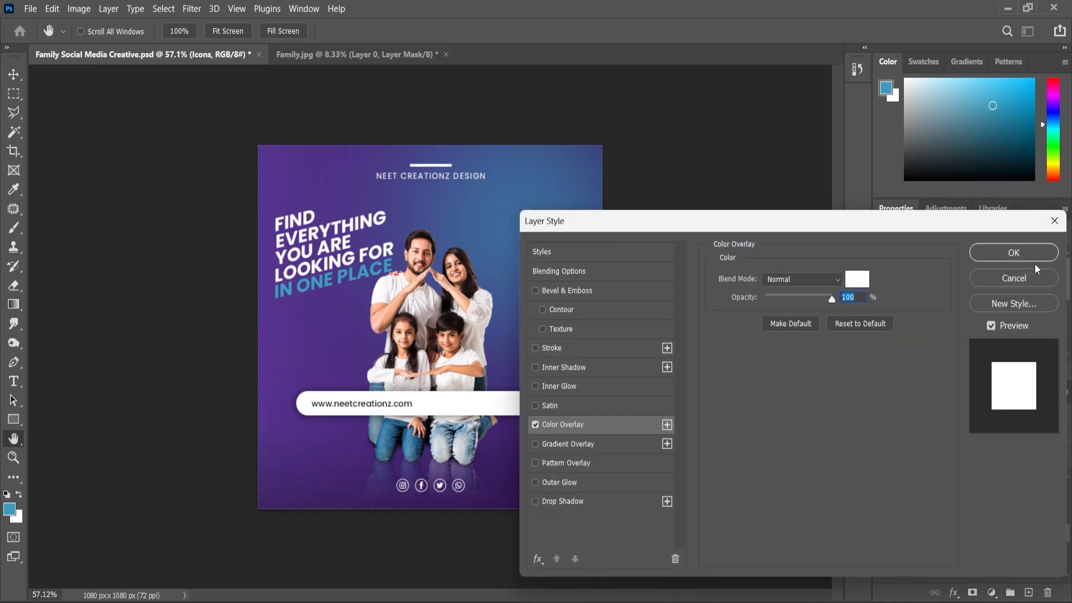
{"action": "left_click", "coordinate": [1033, 258]}
Step: Scale the social icons to about 88%, lower them close to the canvas's bottom edge, and save the document
{"action": "scroll", "coordinate": [430, 505], "scroll_direction": "up", "scroll_amount": 5}
{"action": "left_click_drag", "start_coordinate": [525, 498], "coordinate": [457, 539]}
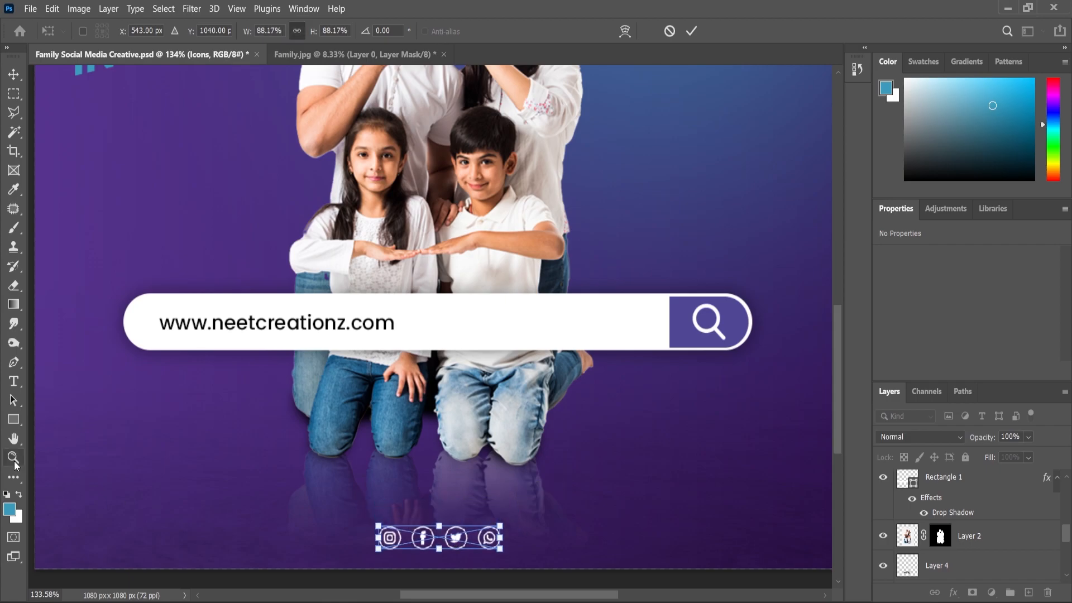
{"action": "key", "text": "Return"}
{"action": "key", "text": "z"}
{"action": "key", "text": "ctrl+0"}
{"action": "key", "text": "ctrl+s"}
{"action": "scroll", "coordinate": [591, 311], "scroll_direction": "down", "scroll_amount": 1}
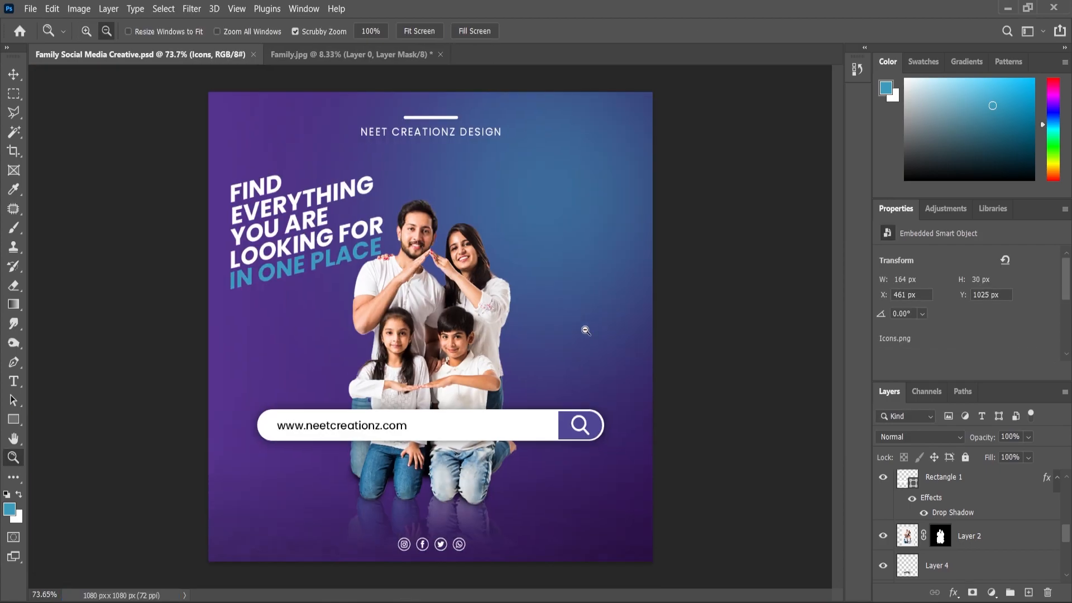
Step: Add a Levels adjustment layer above the Icons layer with midtones at 0.96 and white input at 242
{"action": "scroll", "coordinate": [966, 499], "scroll_direction": "up", "scroll_amount": 5}
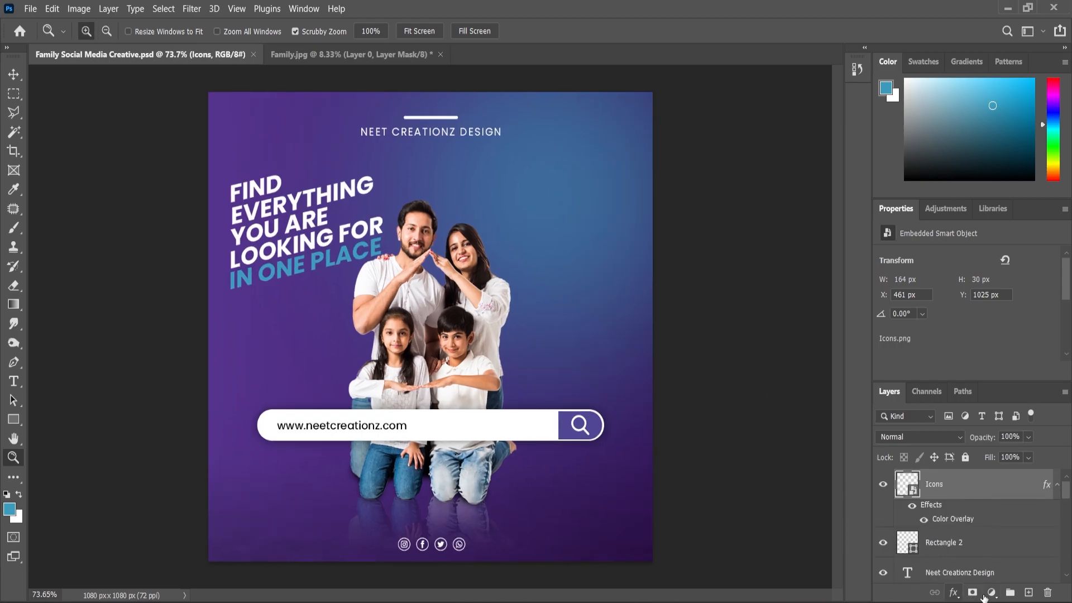
{"action": "left_click", "coordinate": [992, 592]}
{"action": "left_click", "coordinate": [975, 394]}
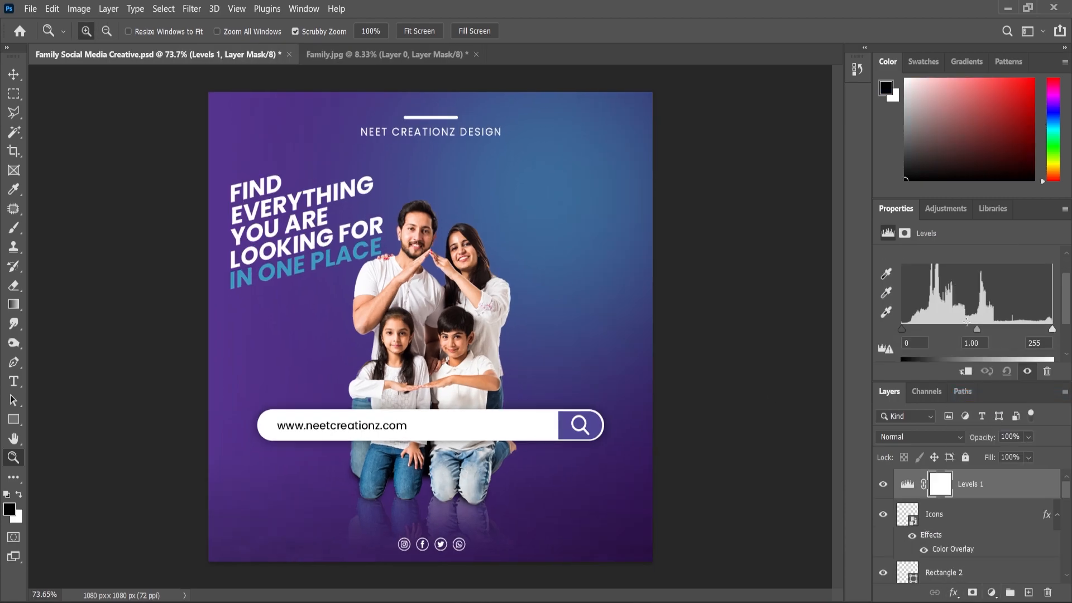
{"action": "left_click_drag", "start_coordinate": [980, 330], "coordinate": [981, 330]}
{"action": "scroll", "coordinate": [986, 326], "scroll_direction": "down", "scroll_amount": 1}
{"action": "left_click_drag", "start_coordinate": [1053, 318], "coordinate": [1049, 318]}
{"action": "left_click", "coordinate": [884, 487]}
{"action": "left_click", "coordinate": [884, 487]}
{"action": "left_click_drag", "start_coordinate": [972, 322], "coordinate": [974, 323]}
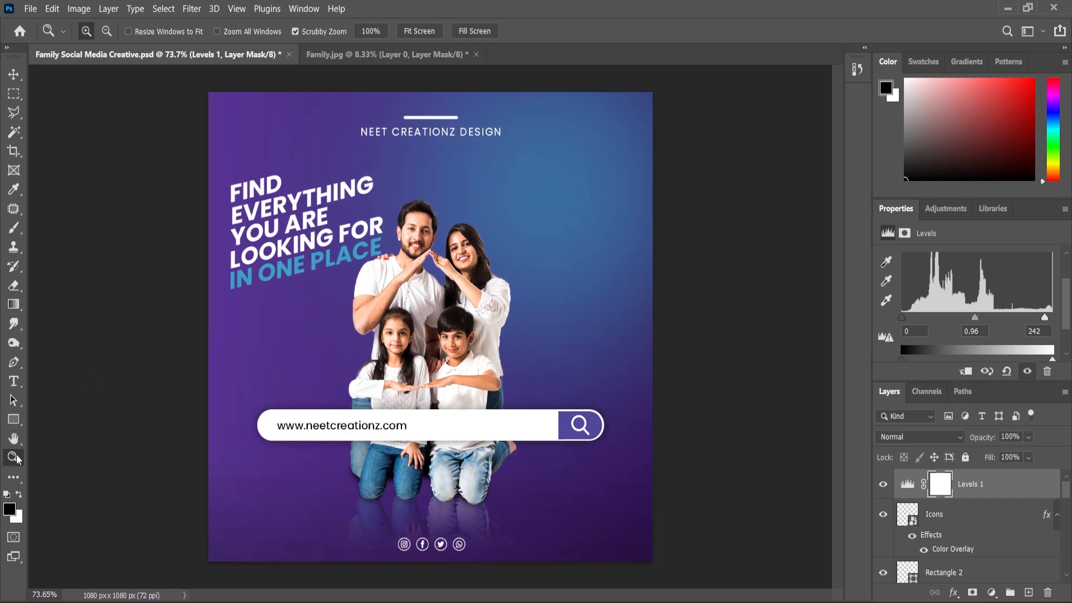
{"action": "scroll", "coordinate": [515, 330], "scroll_direction": "down", "scroll_amount": 4}
{"action": "scroll", "coordinate": [486, 307], "scroll_direction": "up", "scroll_amount": 4}
{"action": "scroll", "coordinate": [445, 277], "scroll_direction": "down", "scroll_amount": 1}
{"action": "scroll", "coordinate": [454, 314], "scroll_direction": "up", "scroll_amount": 2}
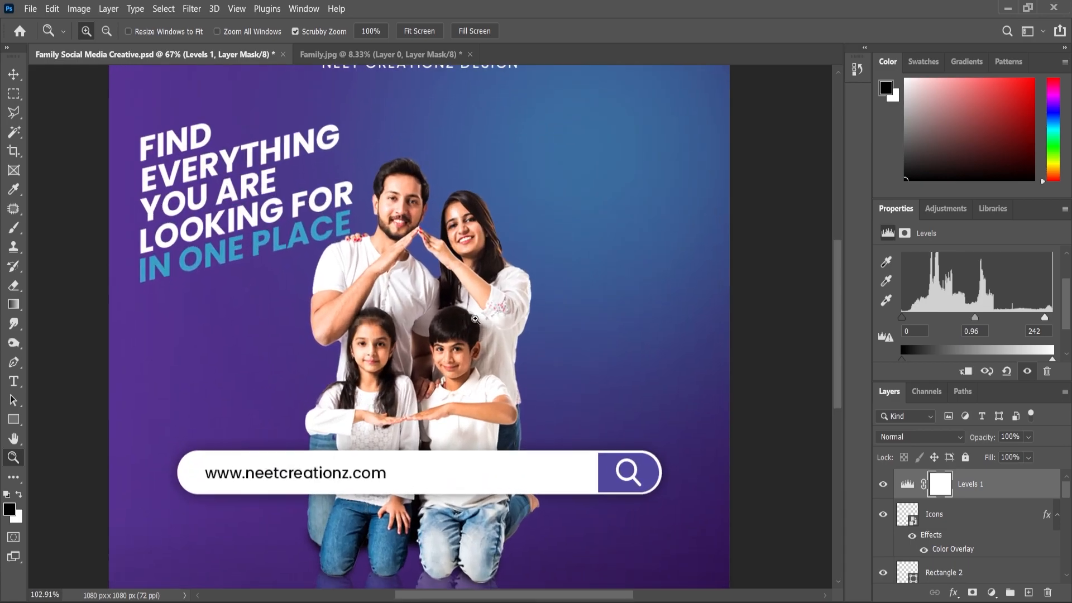
{"action": "scroll", "coordinate": [559, 319], "scroll_direction": "down", "scroll_amount": 3}
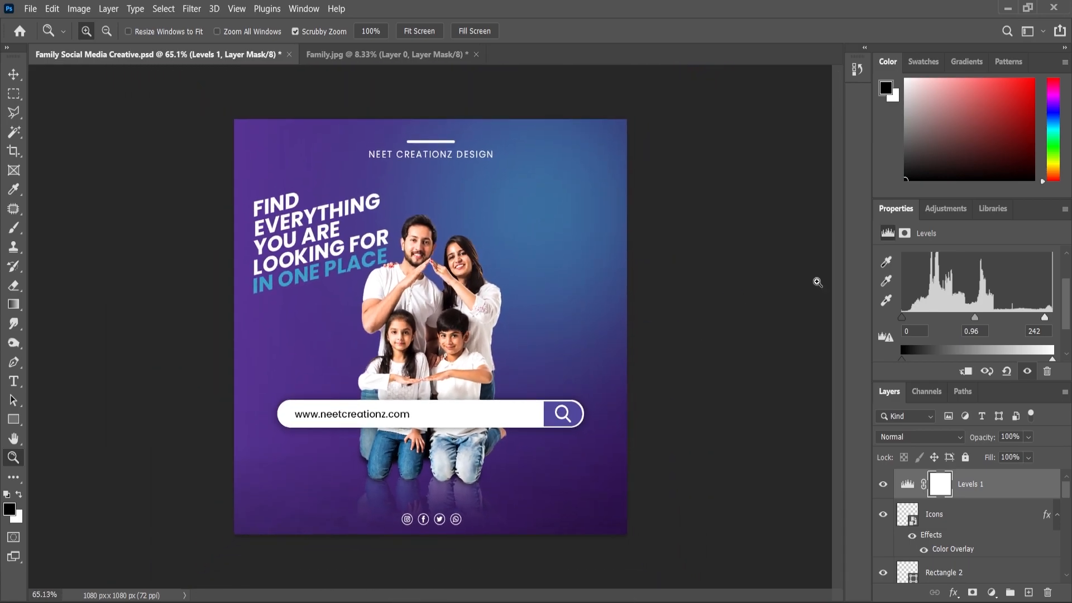